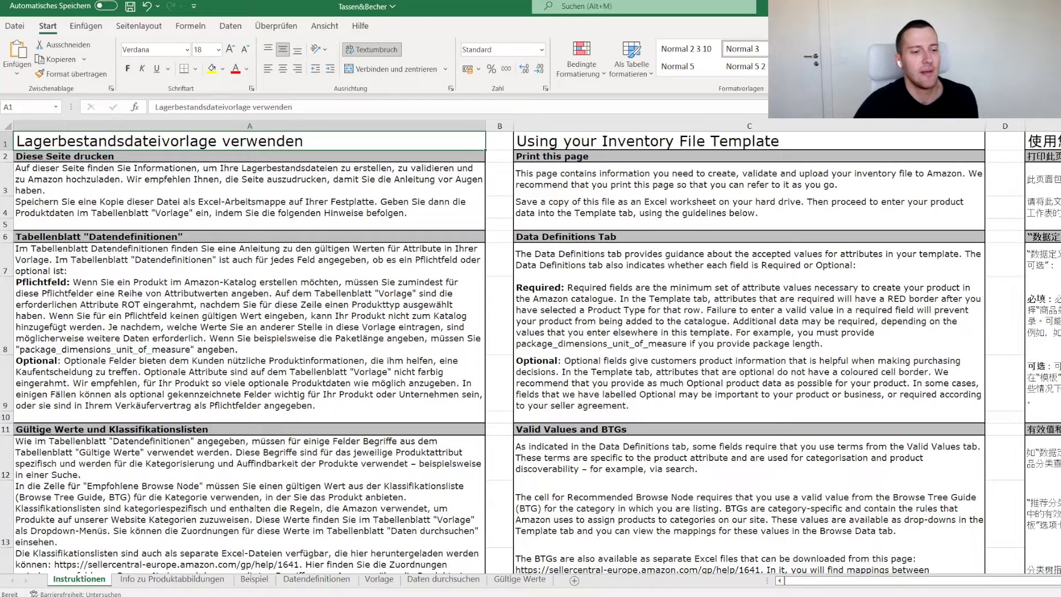
- Look through the product image info, example and valid values sheets of the inventory template
click(174, 578)
click(253, 575)
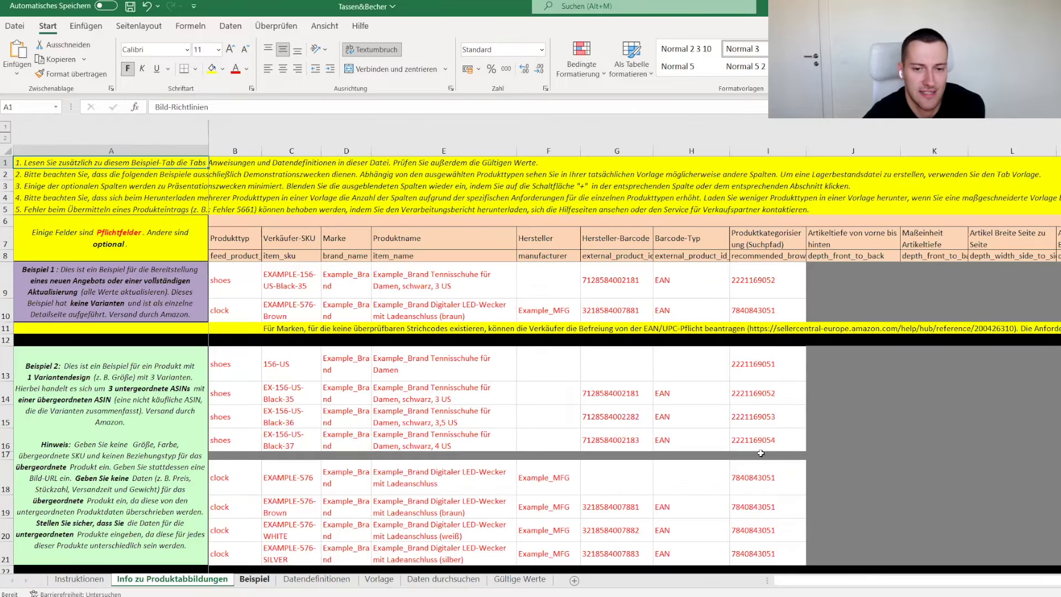
click(398, 578)
click(520, 579)
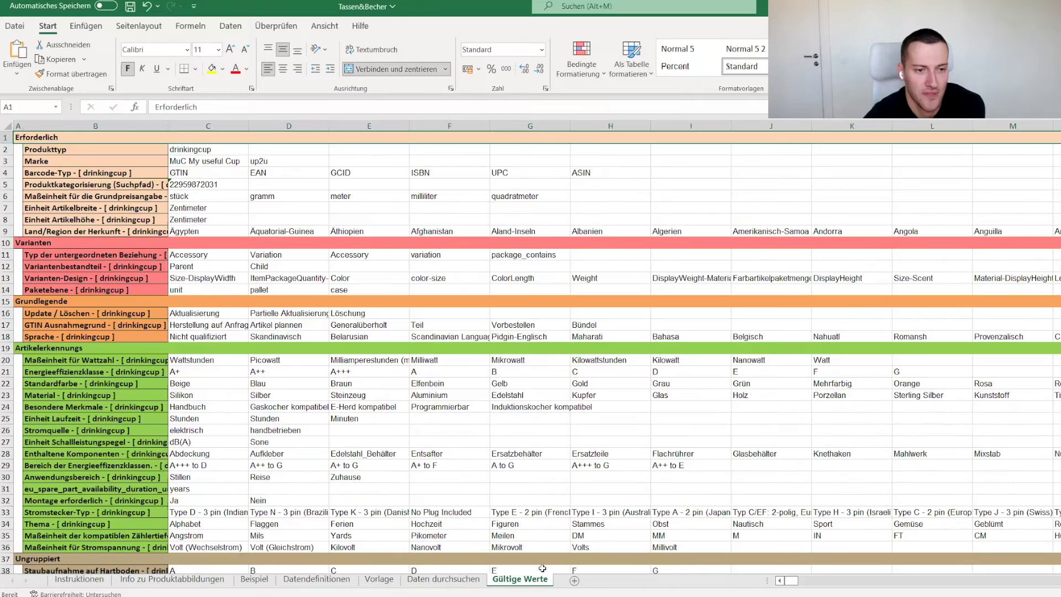
scroll(633, 481, down, 6)
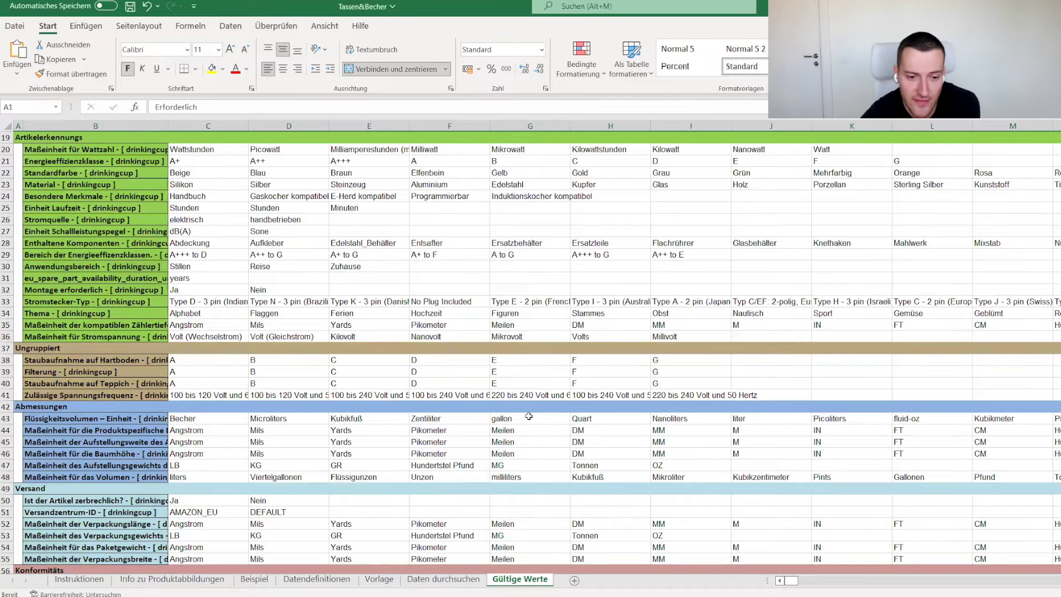
scroll(528, 434, up, 6)
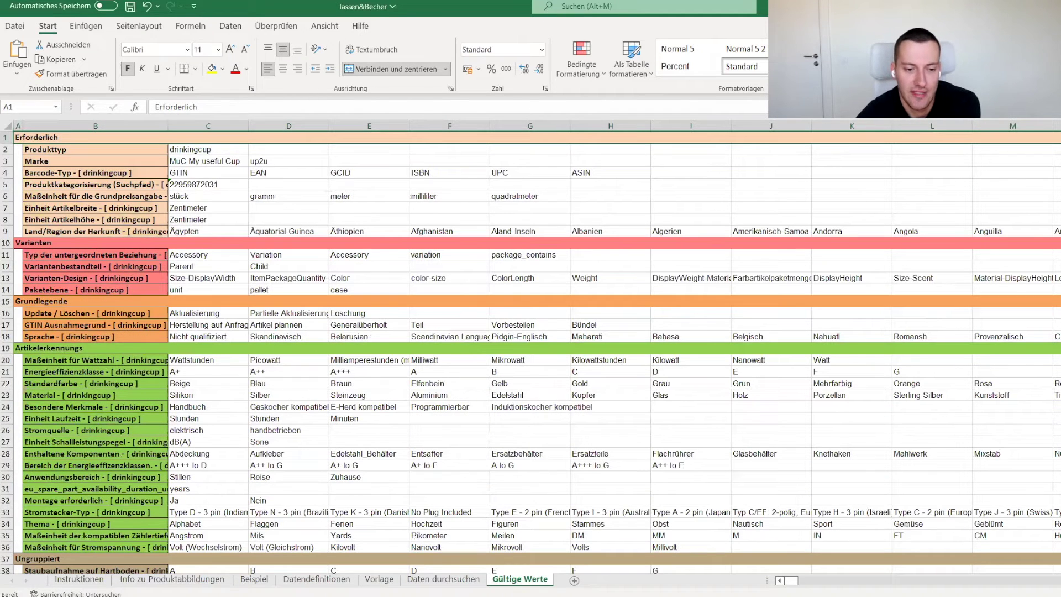
- Open the Vorlage sheet and check which product types are available for the first product in row 4
click(379, 579)
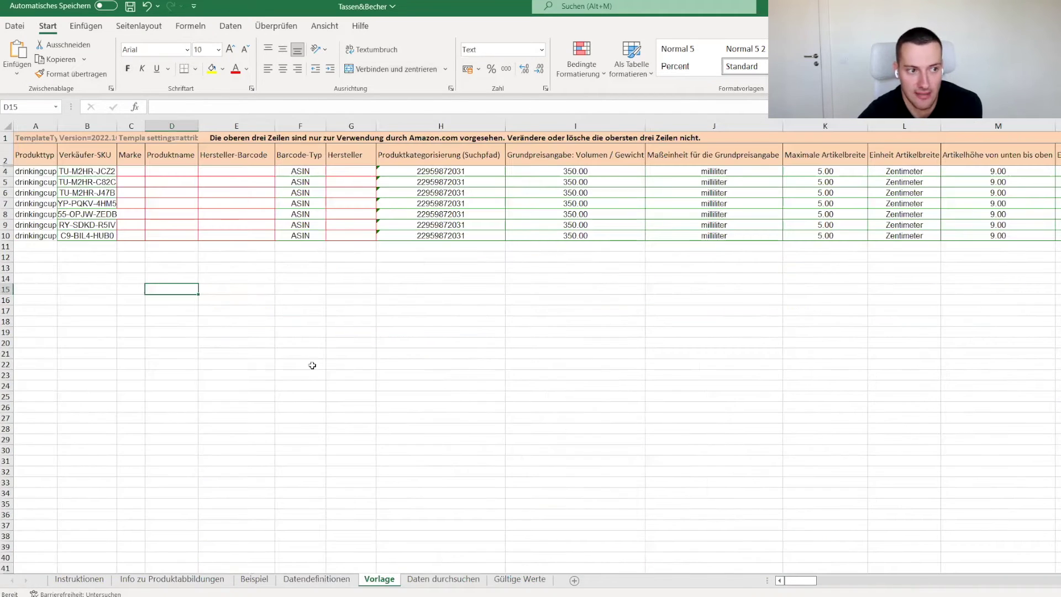
click(256, 350)
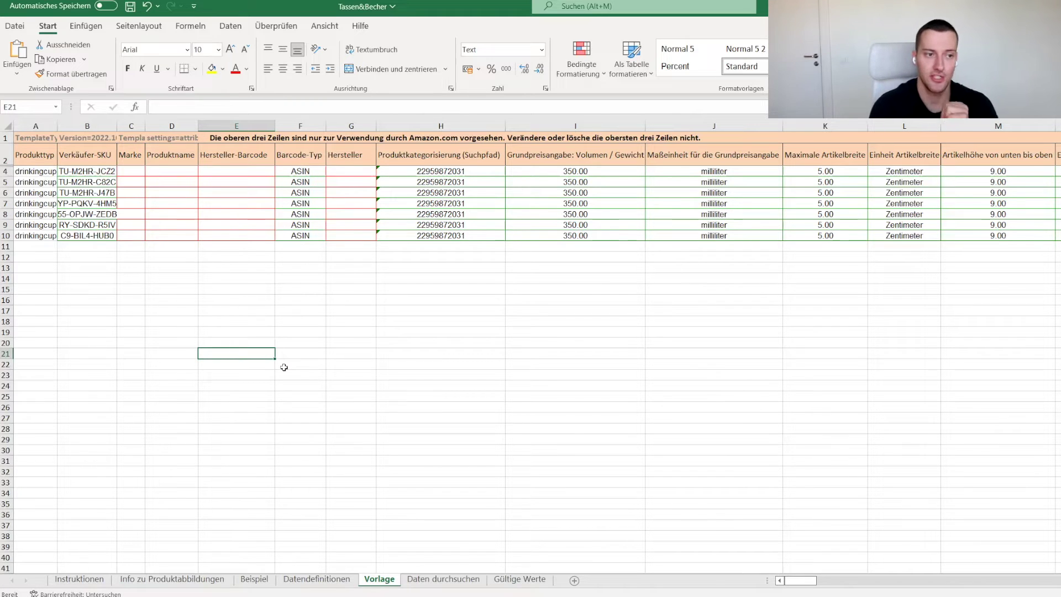
click(33, 173)
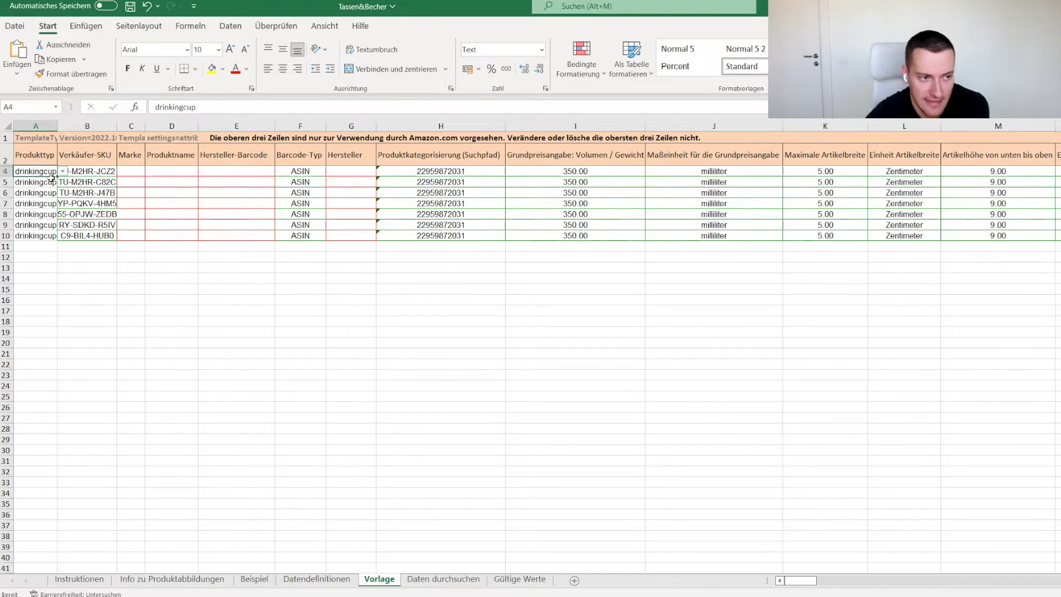
scroll(41, 194, up, 1)
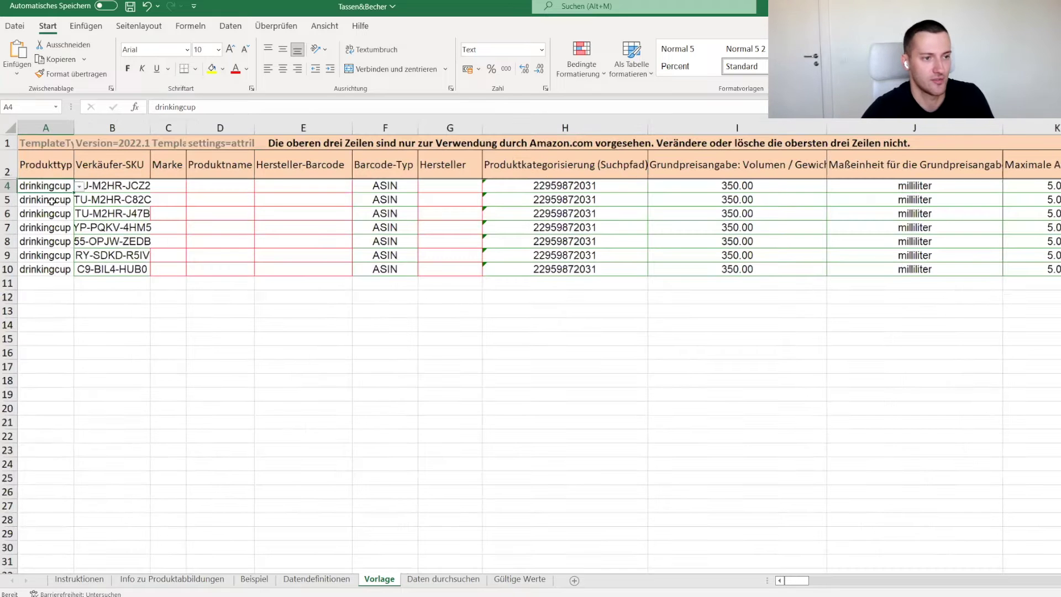
scroll(67, 202, up, 1)
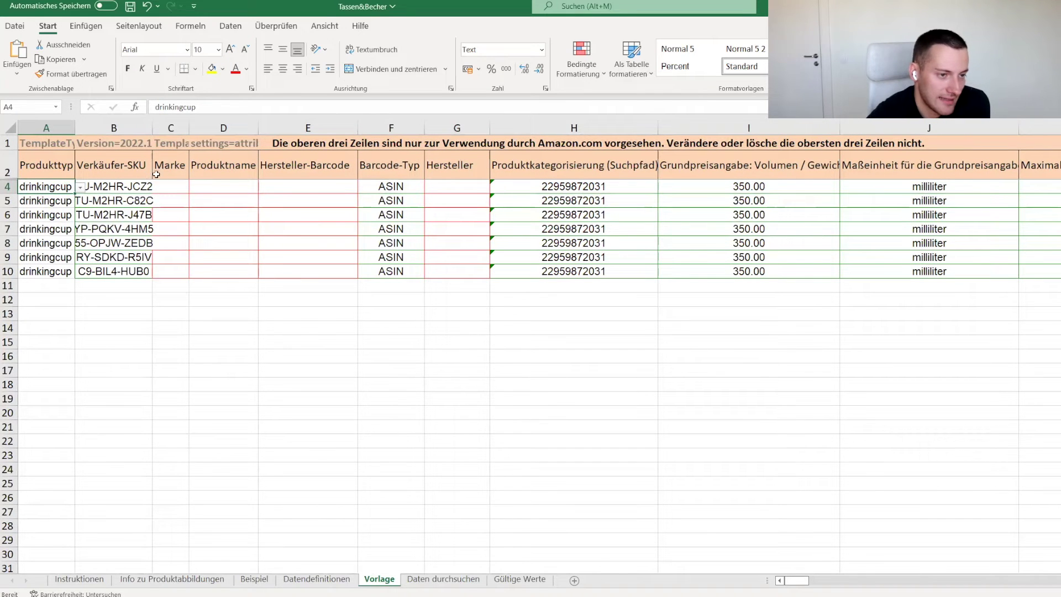
click(47, 198)
click(61, 186)
click(80, 188)
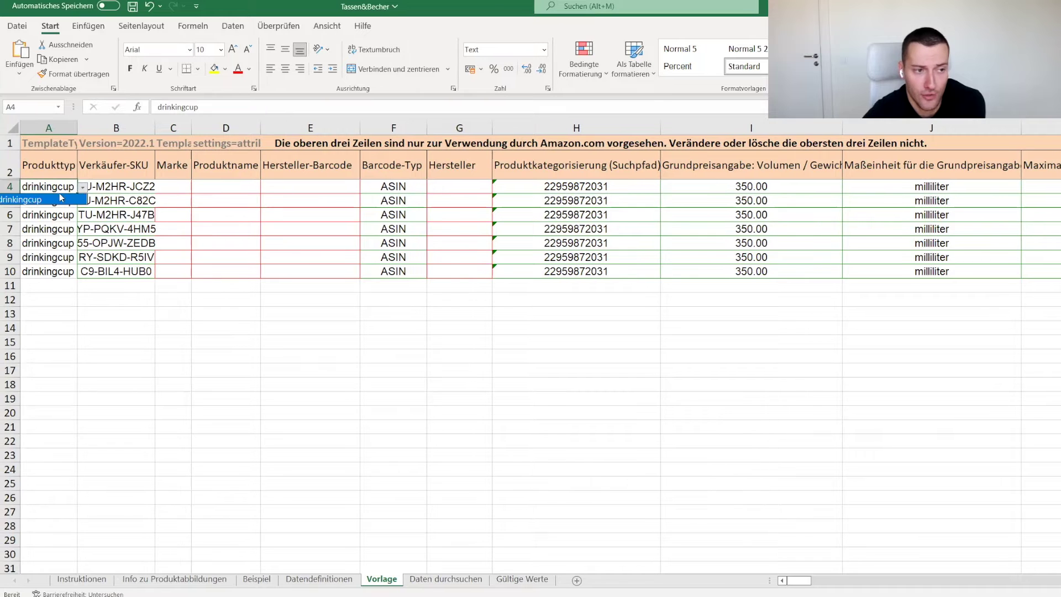
click(82, 189)
click(80, 189)
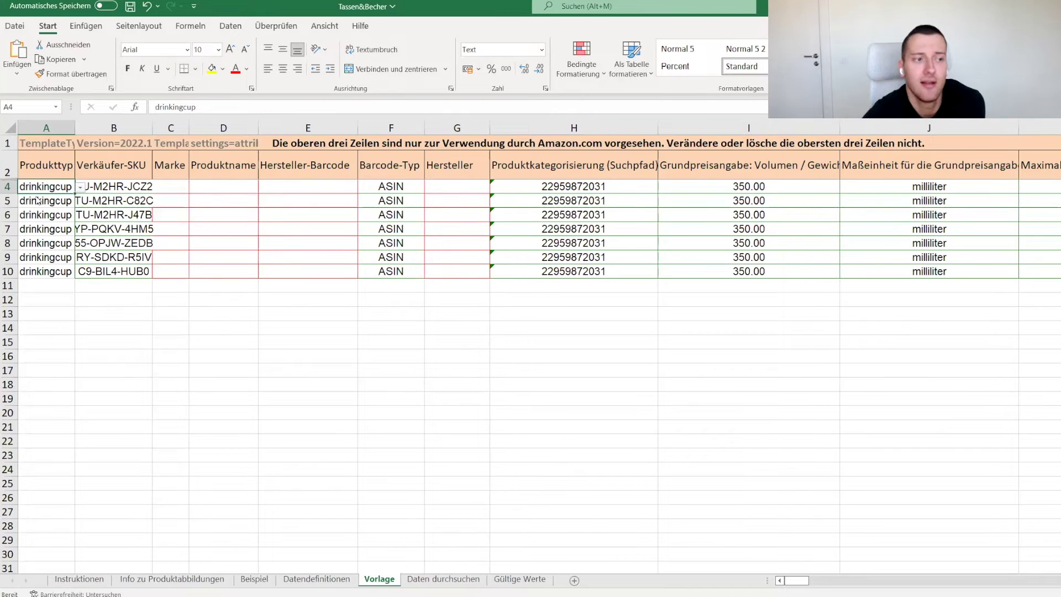
click(39, 200)
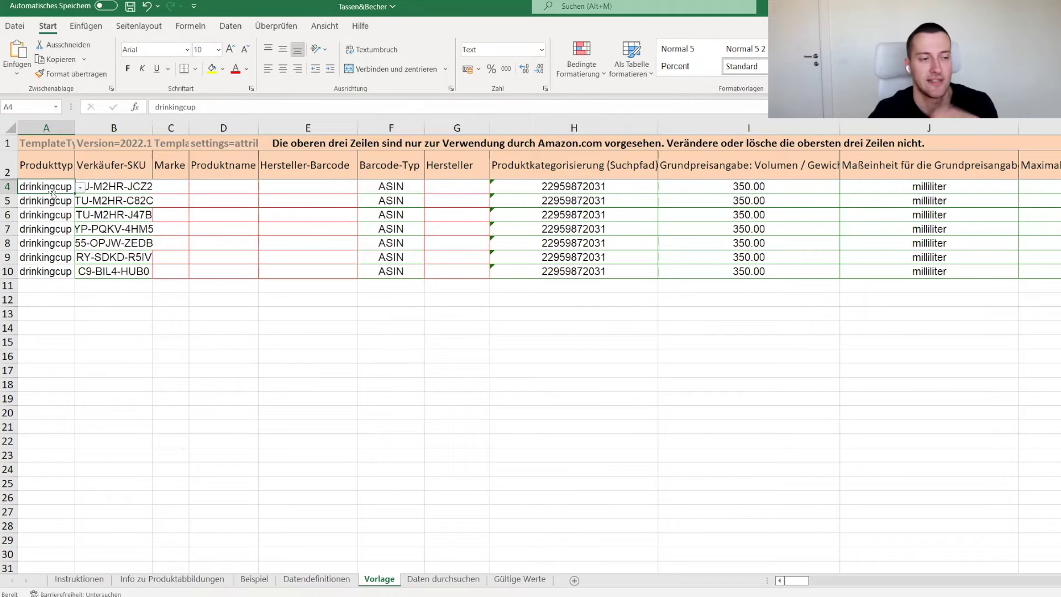
click(79, 184)
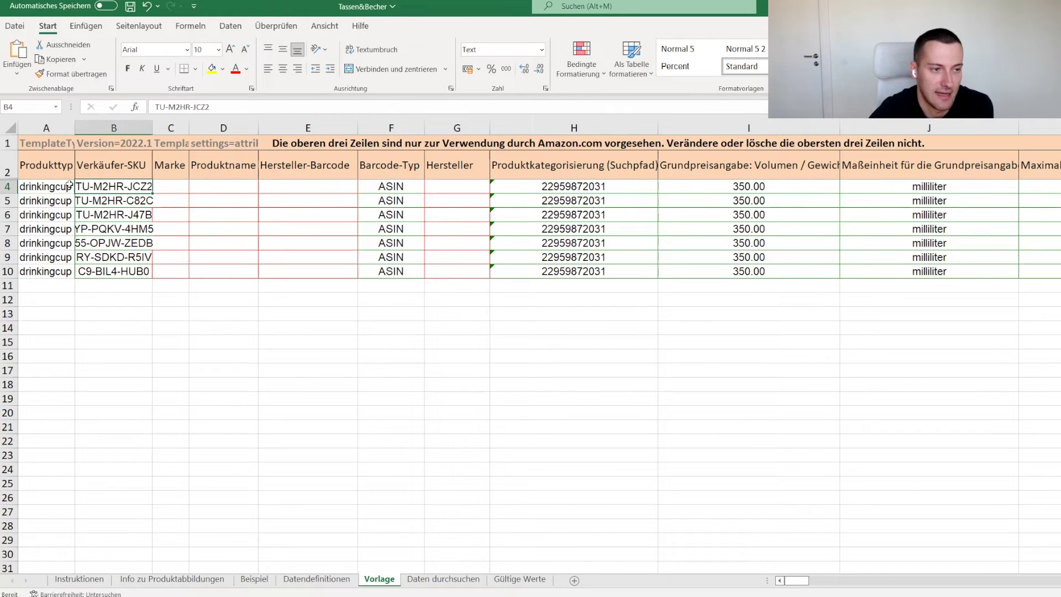
- Choose drinkingcup as the product type of the first product in row 4
click(47, 186)
click(80, 187)
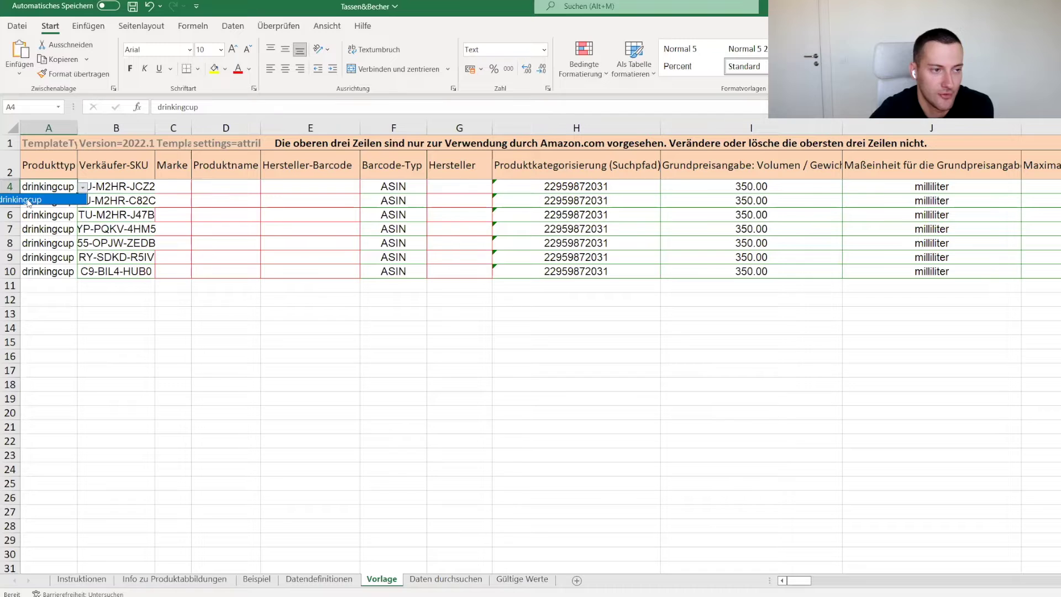
click(28, 200)
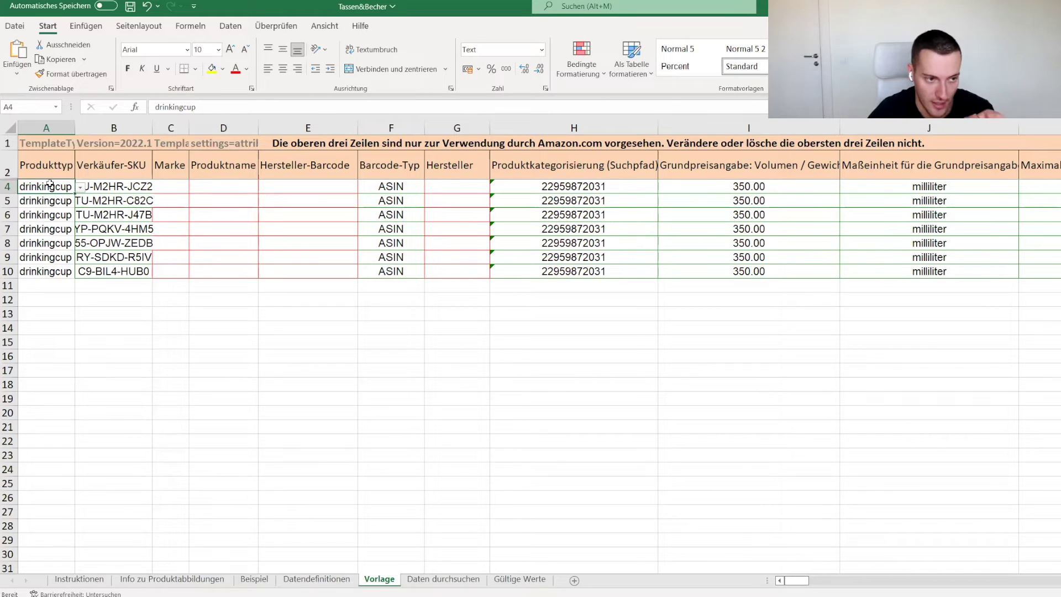
click(80, 189)
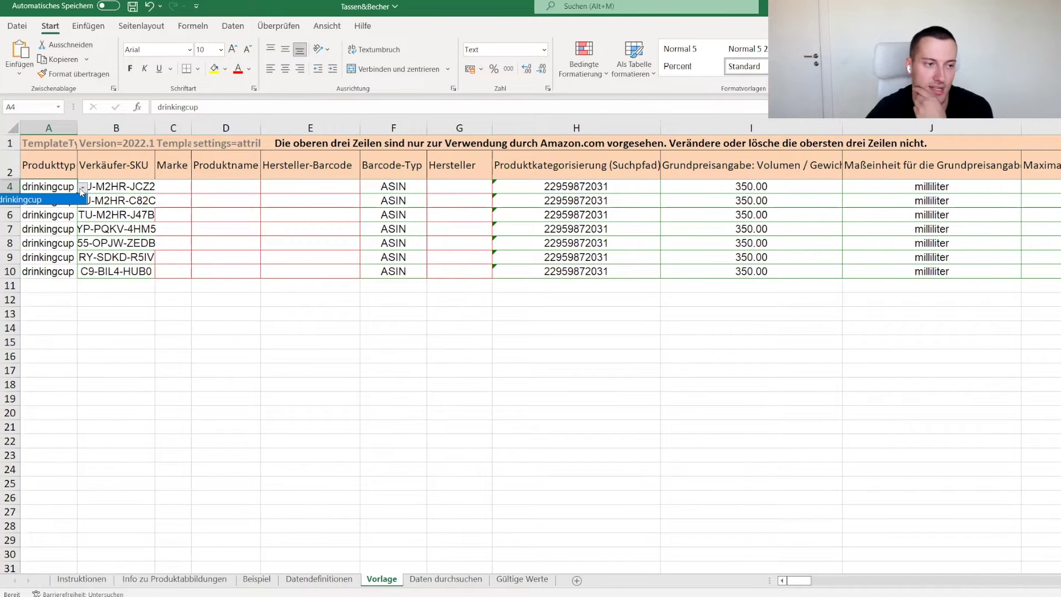
click(49, 199)
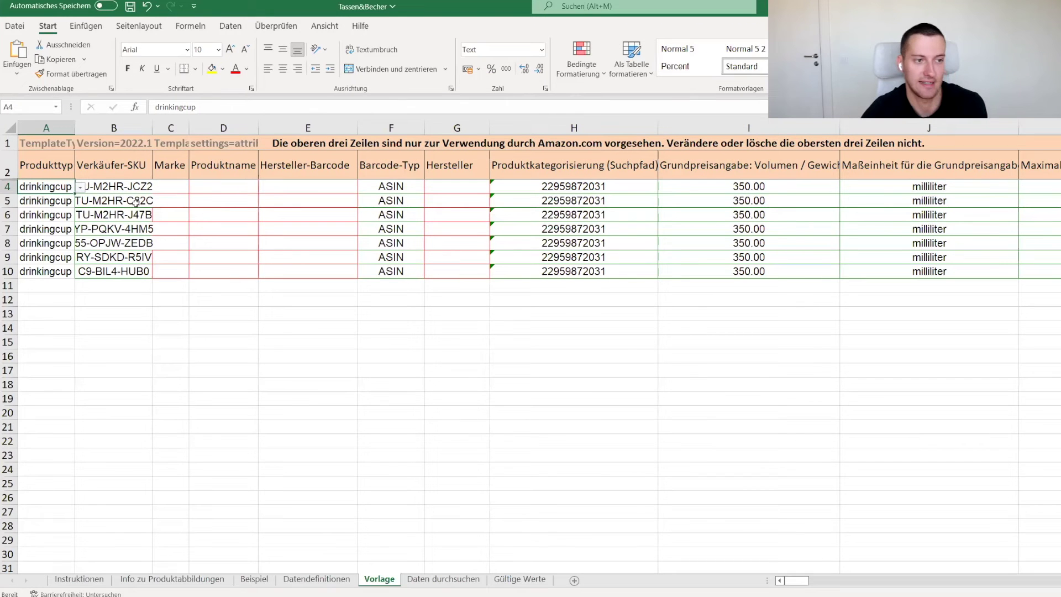
- Examine the seller SKUs listed for the products in rows 4 to 10
click(128, 185)
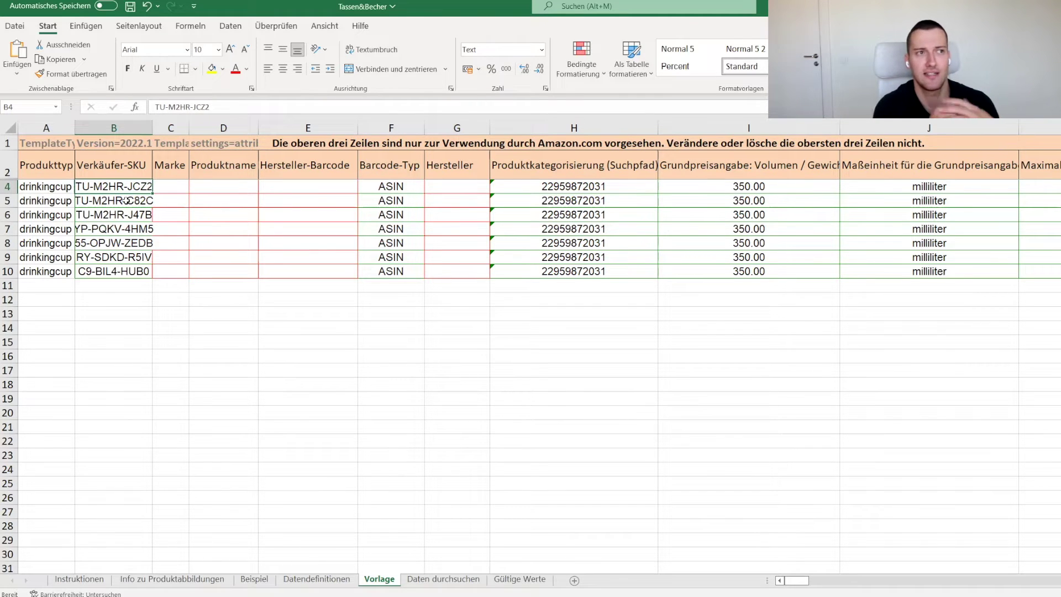
drag(110, 270, 118, 187)
click(120, 264)
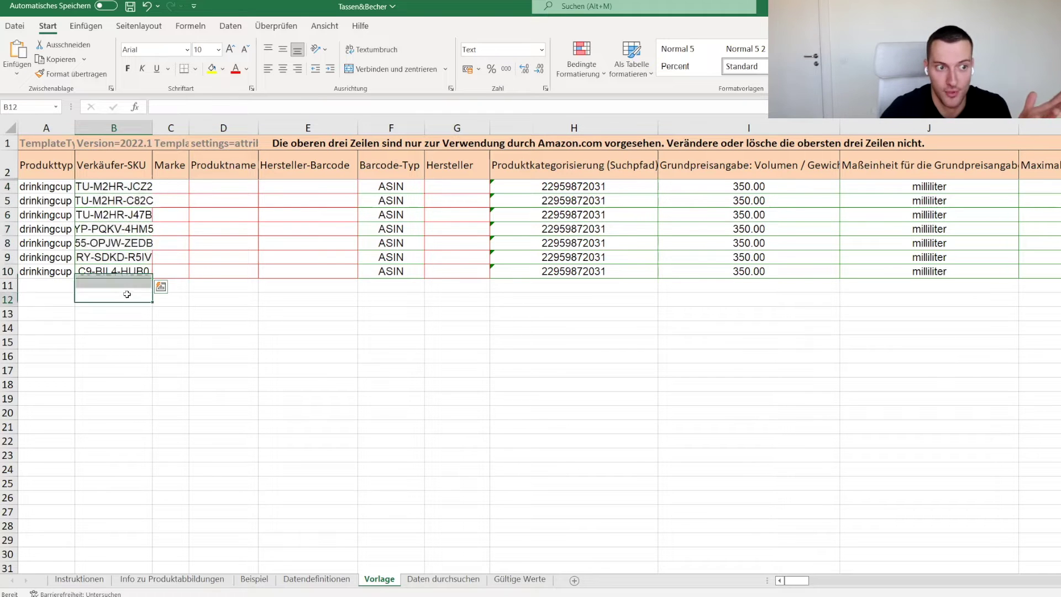
click(106, 187)
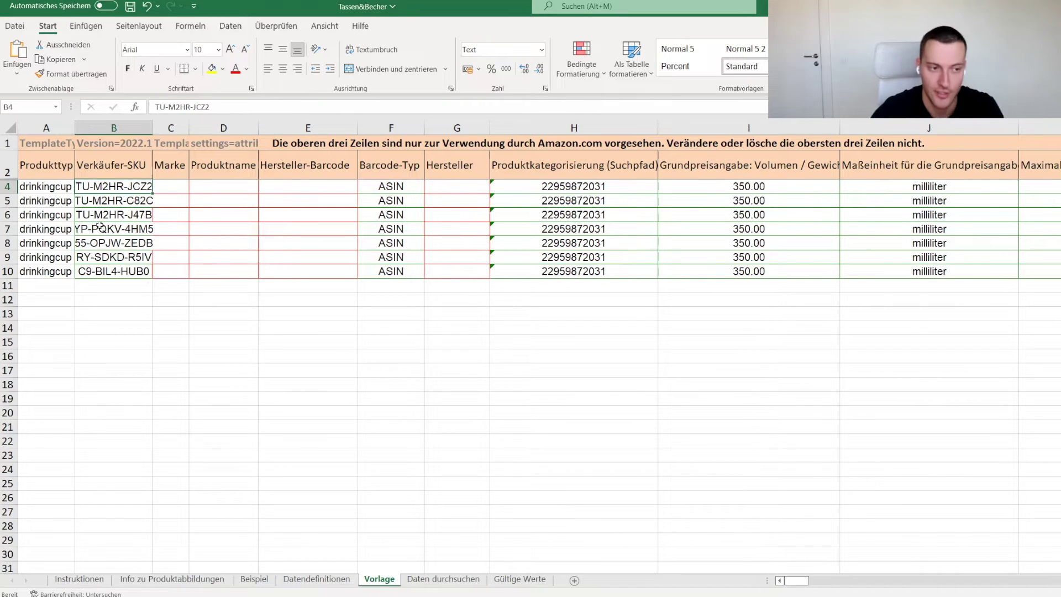
mouse_move(95, 274)
mouse_down()
mouse_move(94, 187)
mouse_move(93, 271)
mouse_up()
click(117, 287)
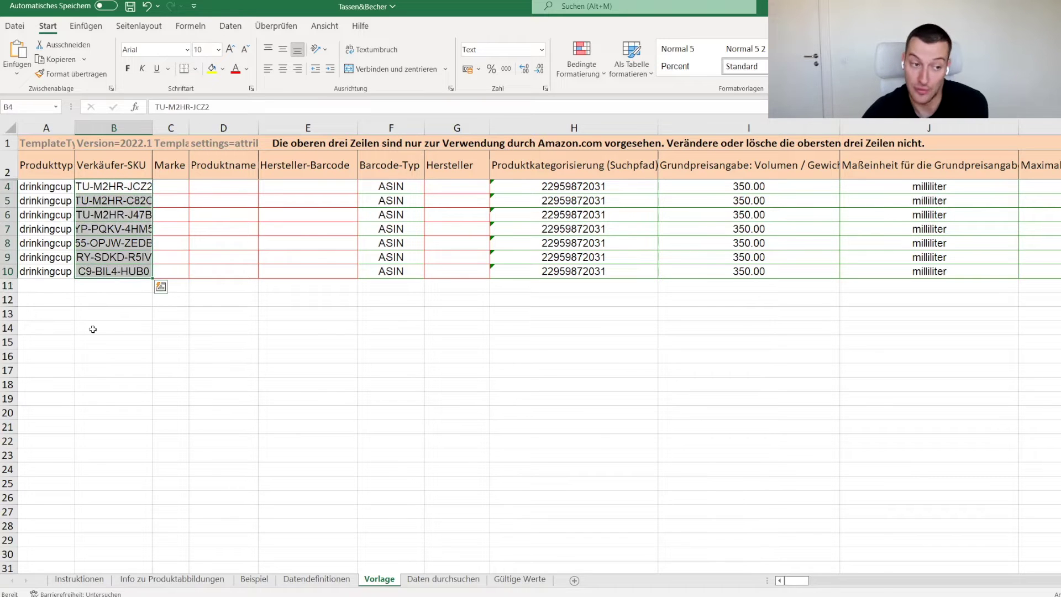
click(95, 326)
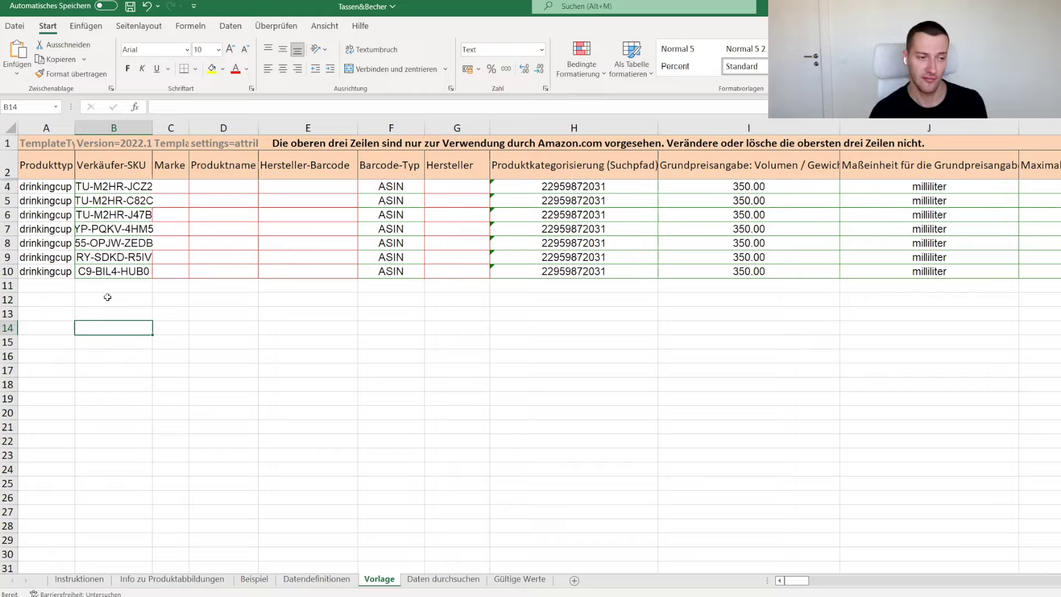
drag(104, 186, 111, 270)
click(119, 318)
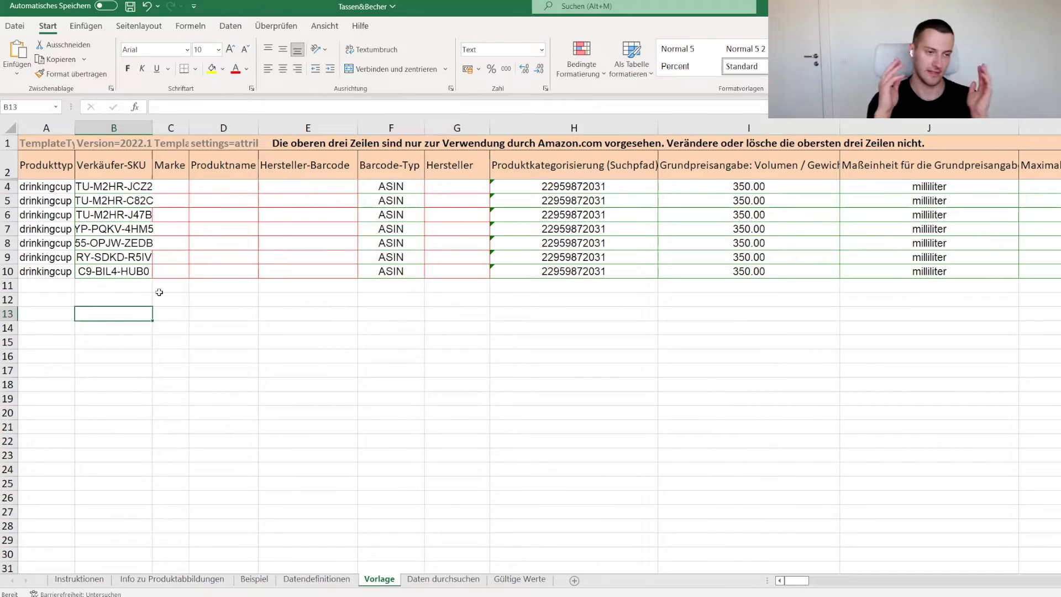
drag(94, 186, 110, 245)
click(84, 186)
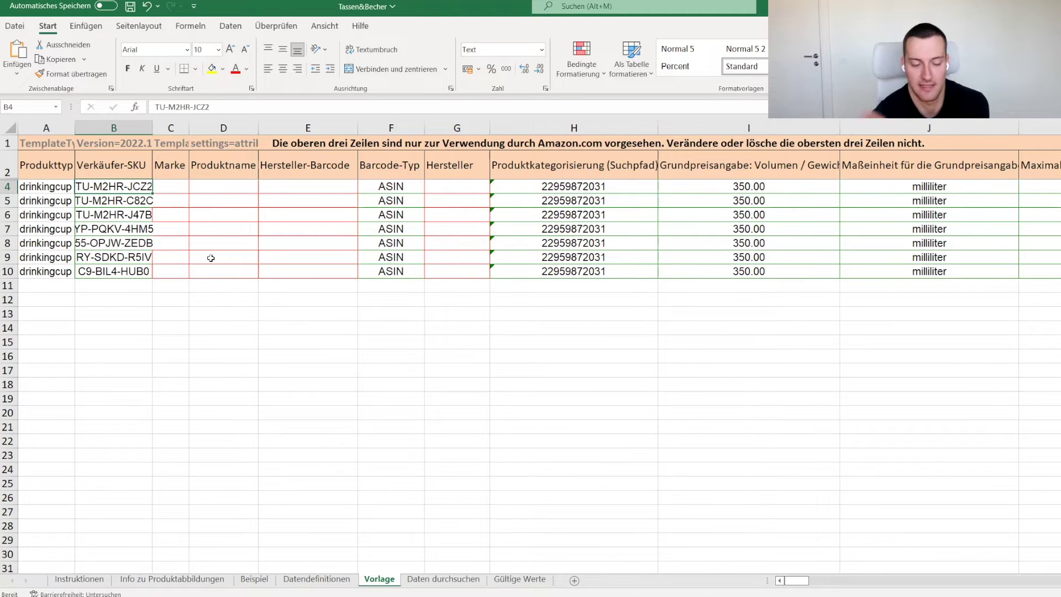
- Enter XYZ as the brand of the first product in row 4
click(171, 188)
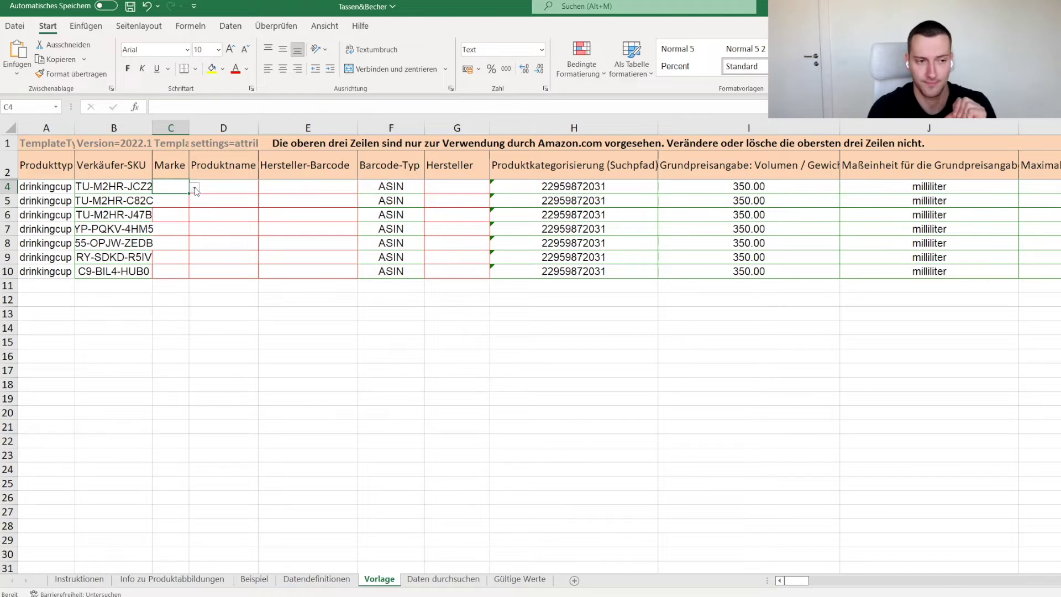
double_click(175, 184)
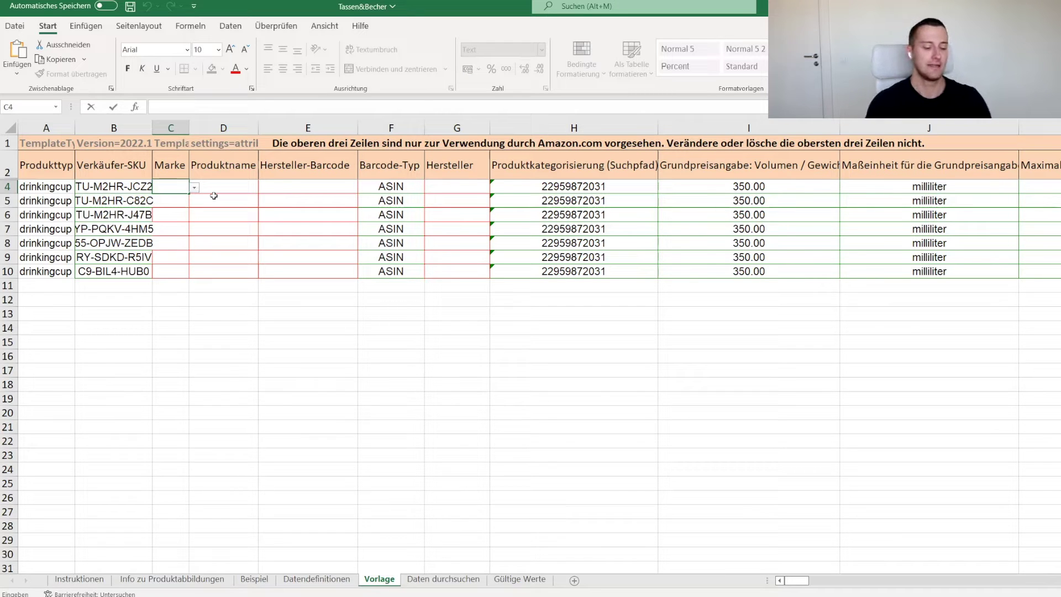
text(XYZ)
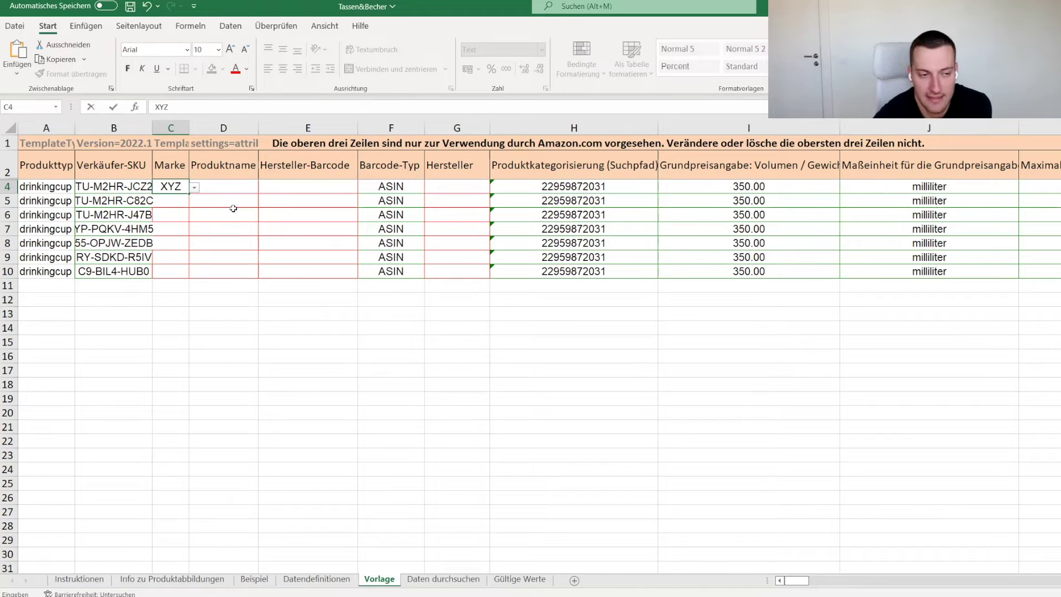
- Enter "Tassen und Becher Set" as the product name of the first product in row 4
double_click(230, 190)
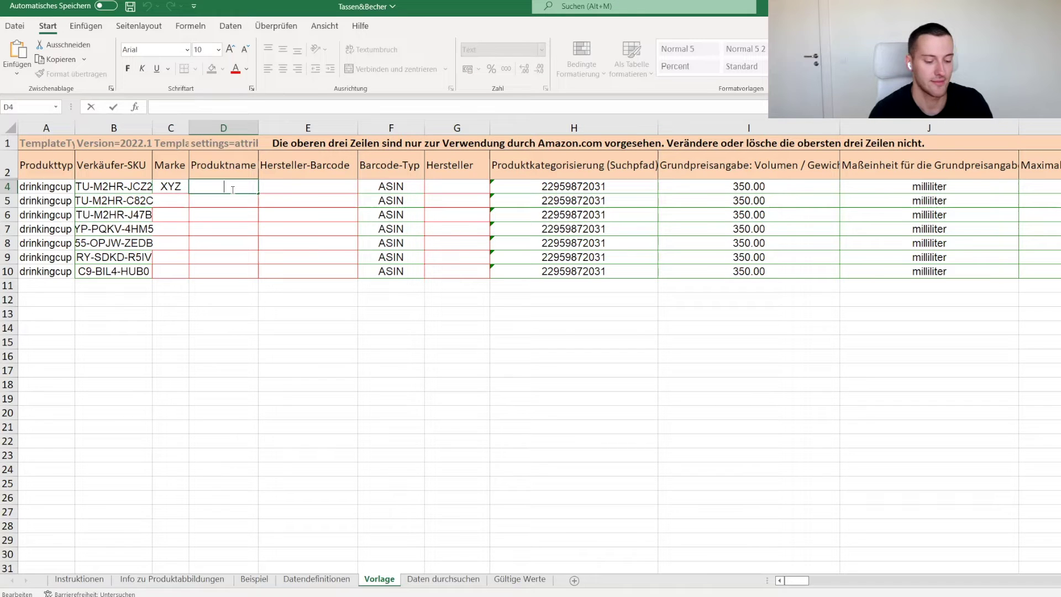
text(Tasse)
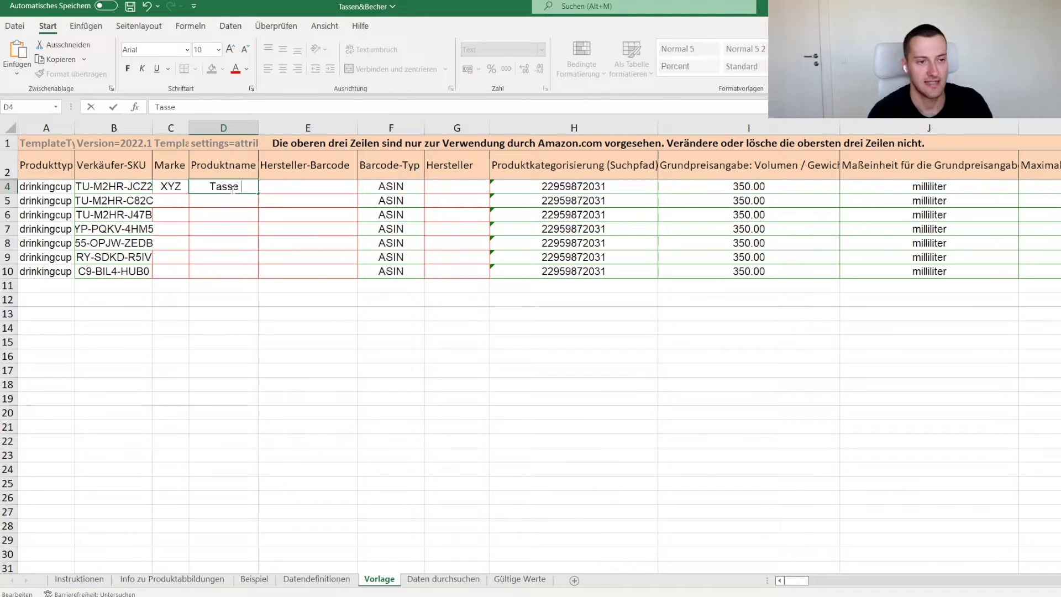
text(n und Becher Set)
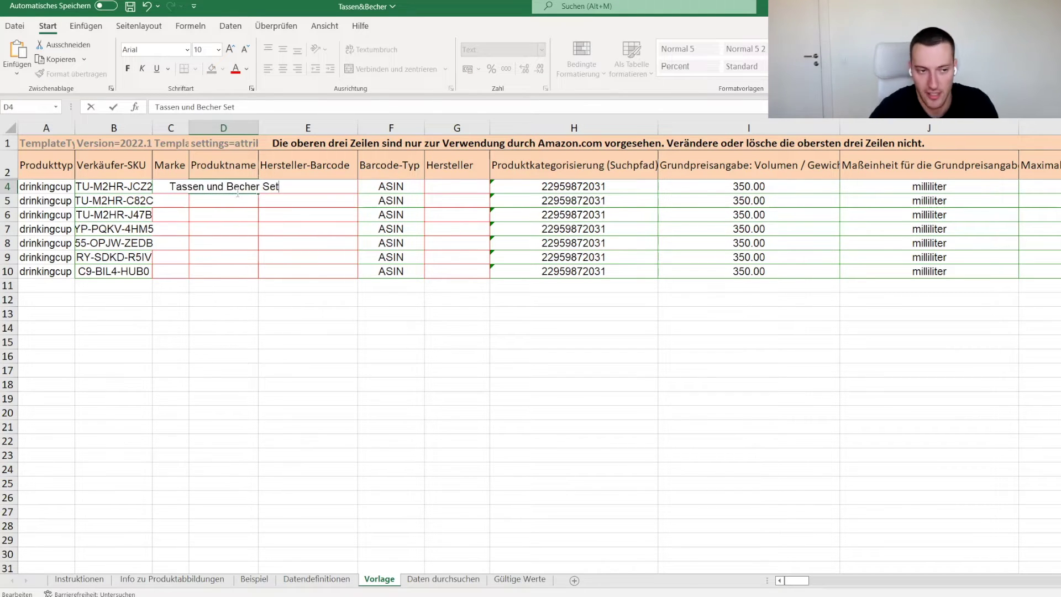
click(238, 232)
click(218, 186)
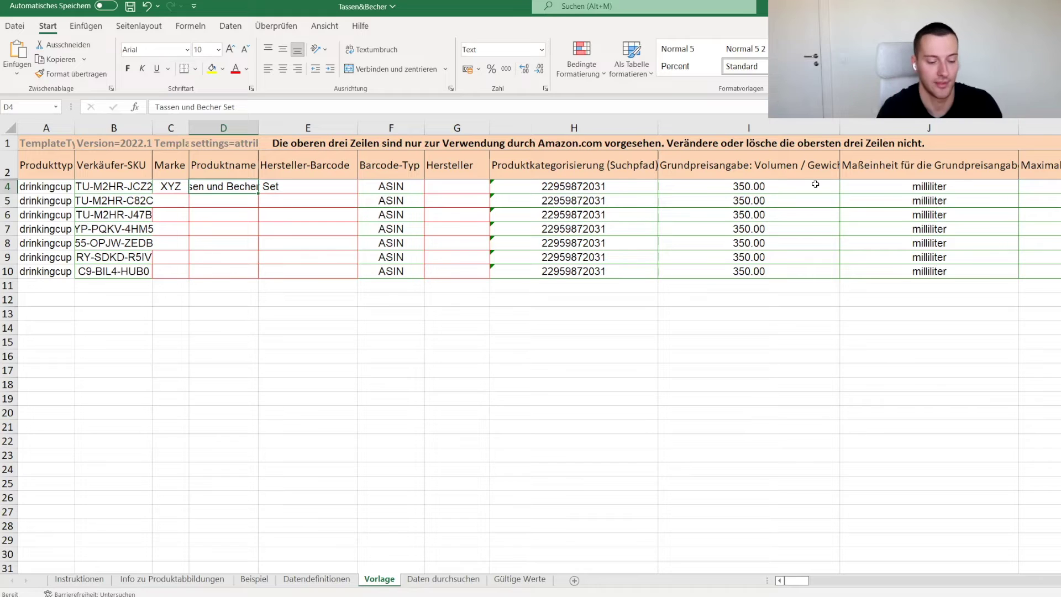
- Examine the barcode types in rows 4 to 10 and the type options available for the first product
click(311, 189)
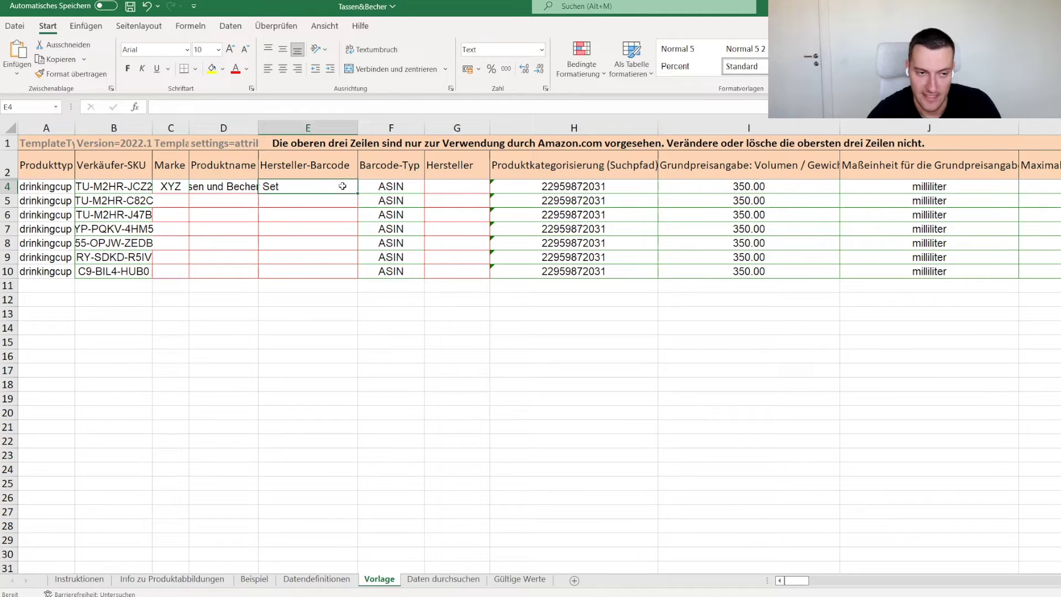
drag(395, 186, 392, 285)
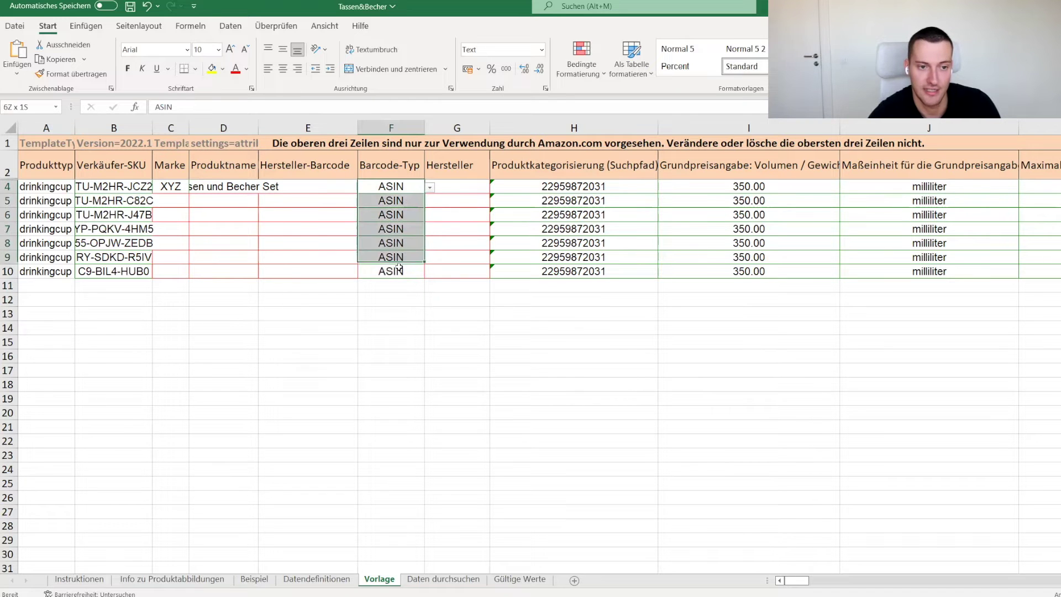
click(387, 188)
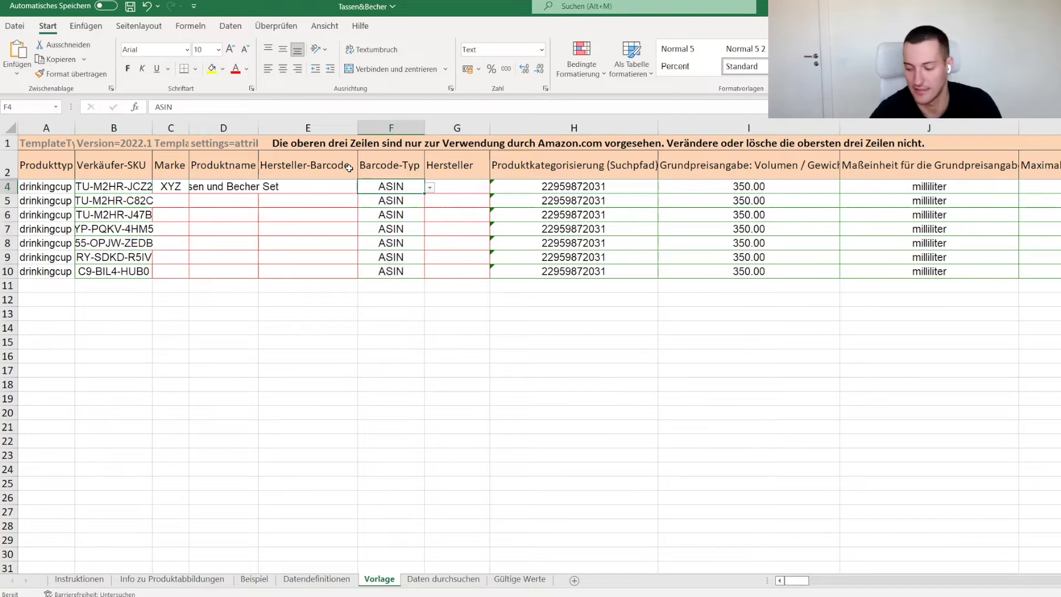
click(431, 189)
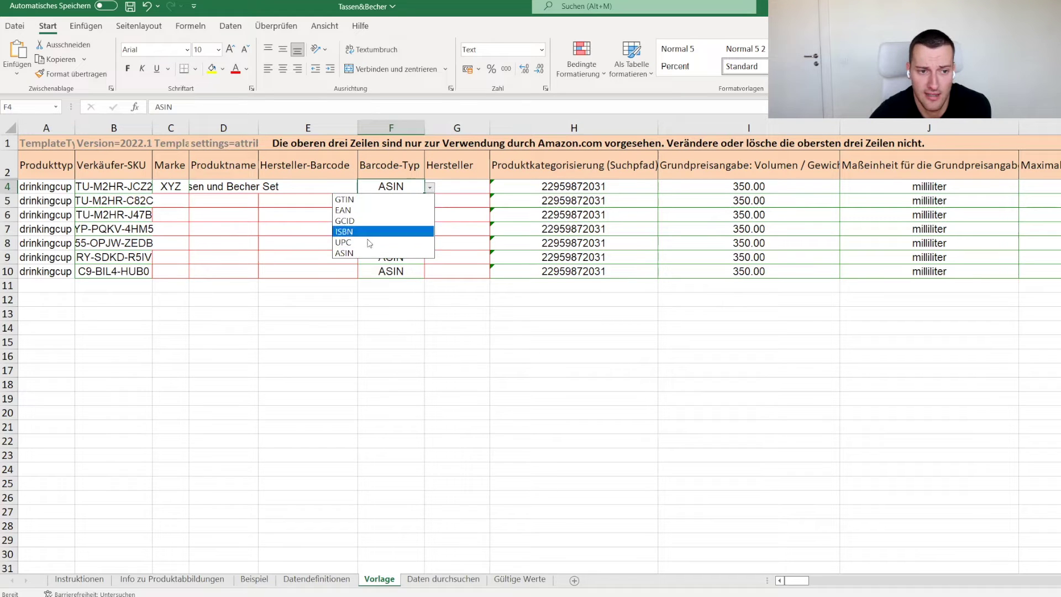
click(389, 188)
- Enter B01WSHS as the manufacturer barcode of the first product in row 4
click(314, 186)
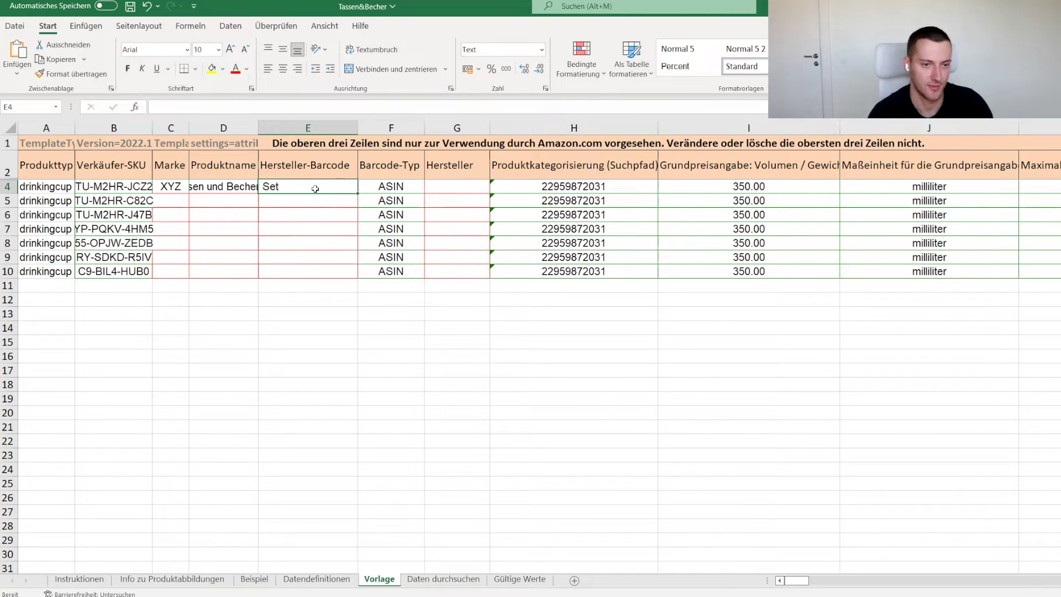
text(BO0)
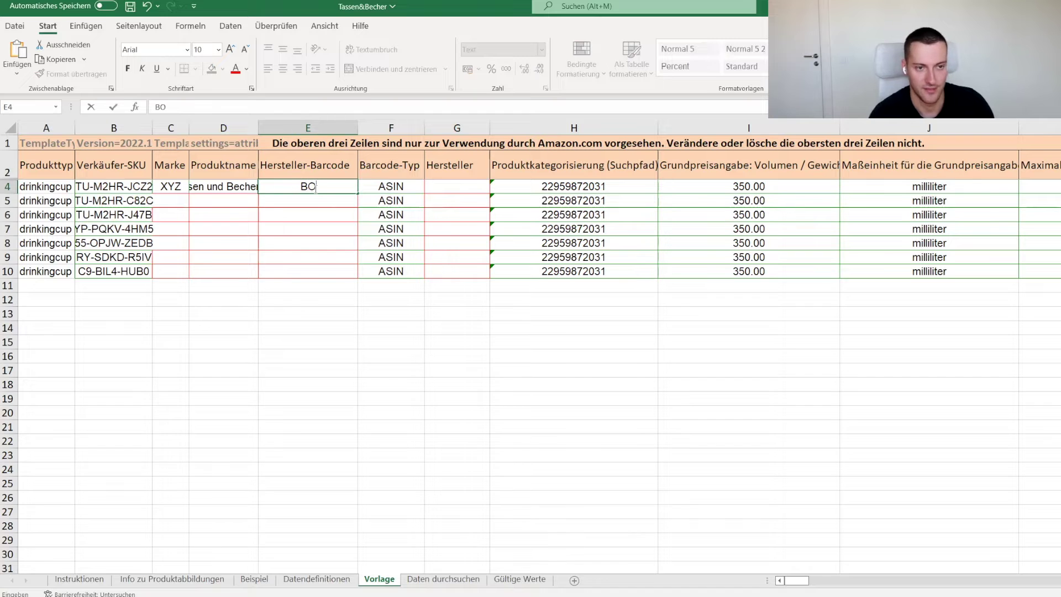
key(BackSpace)
key(BackSpace)
text(01WSHS)
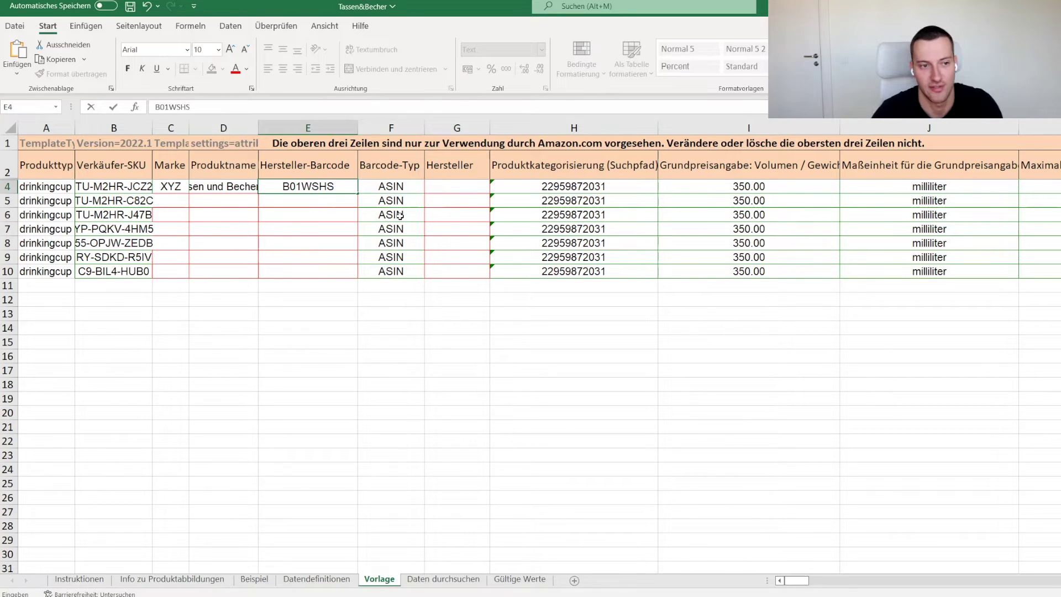
click(363, 206)
click(336, 199)
click(385, 197)
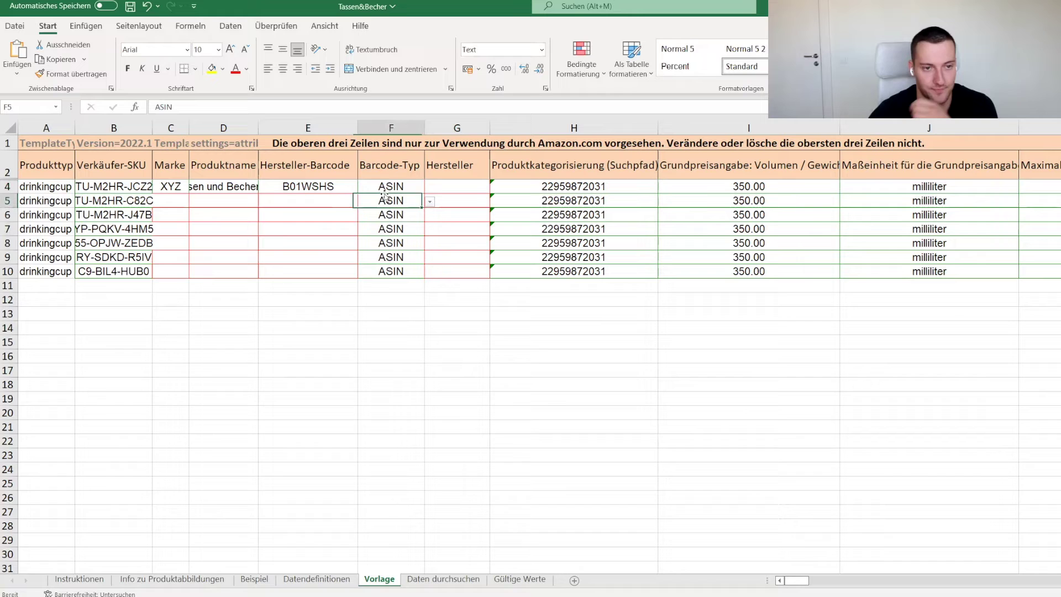
click(439, 184)
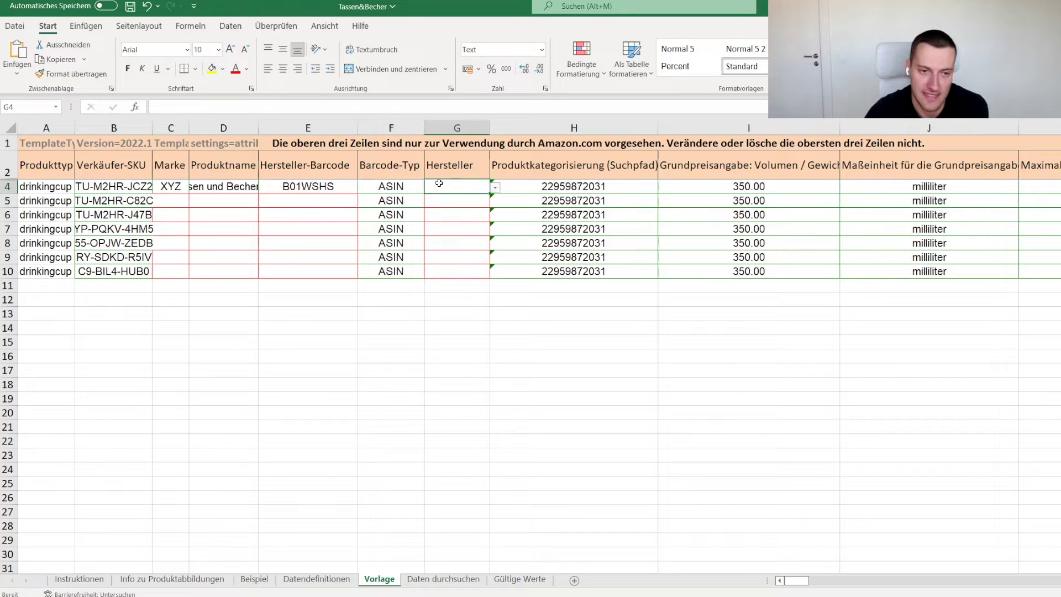
click(581, 187)
click(664, 188)
key(Down)
key(Return)
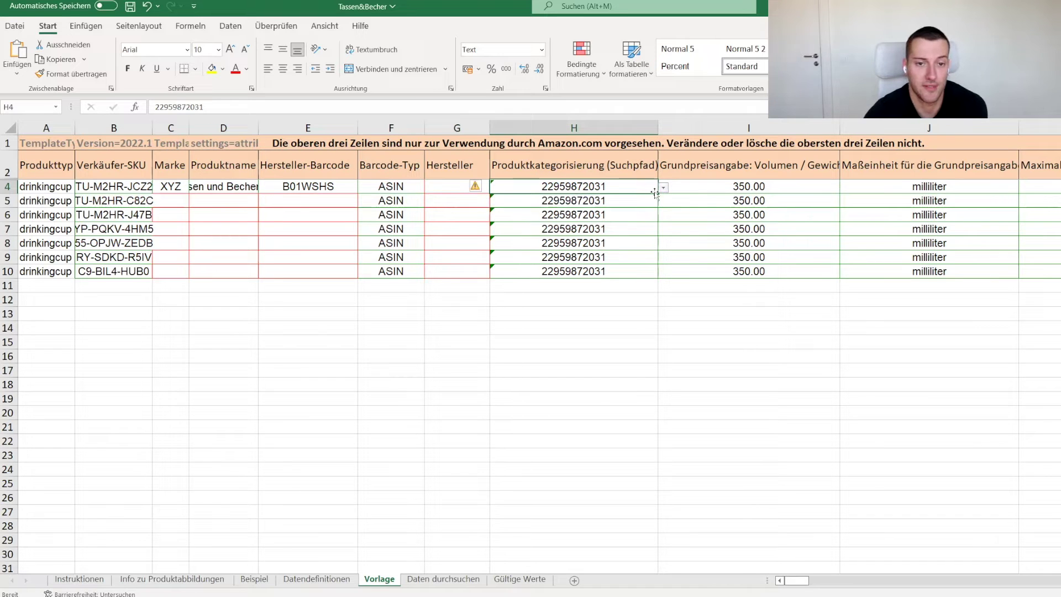
click(663, 188)
click(636, 199)
- Examine the product categorisation values of the products in rows 4 to 10
mouse_move(602, 186)
mouse_down()
mouse_move(600, 269)
mouse_move(603, 187)
mouse_up()
click(607, 200)
click(616, 258)
click(611, 272)
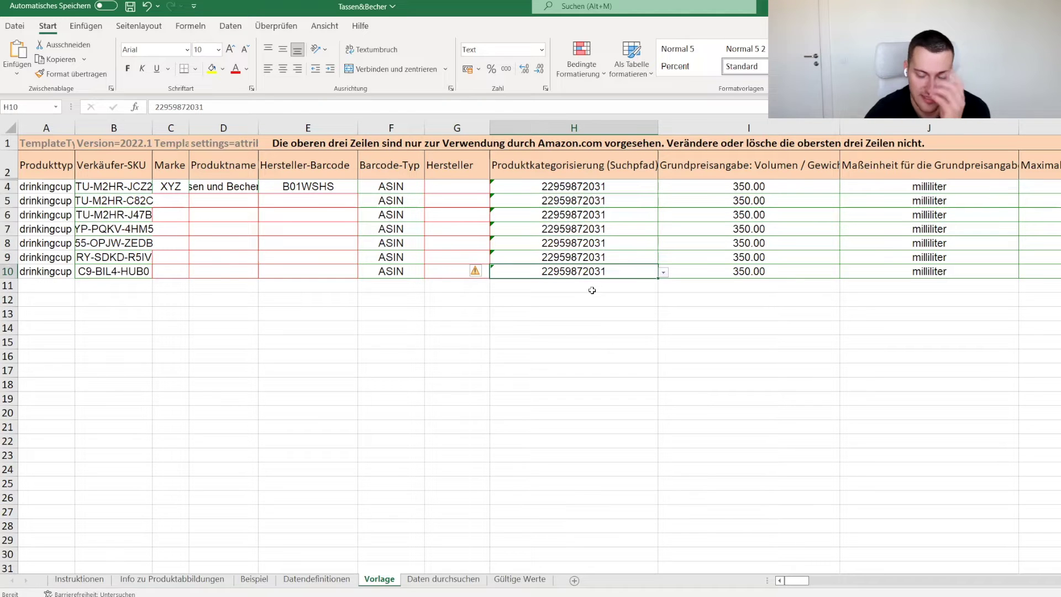
click(612, 188)
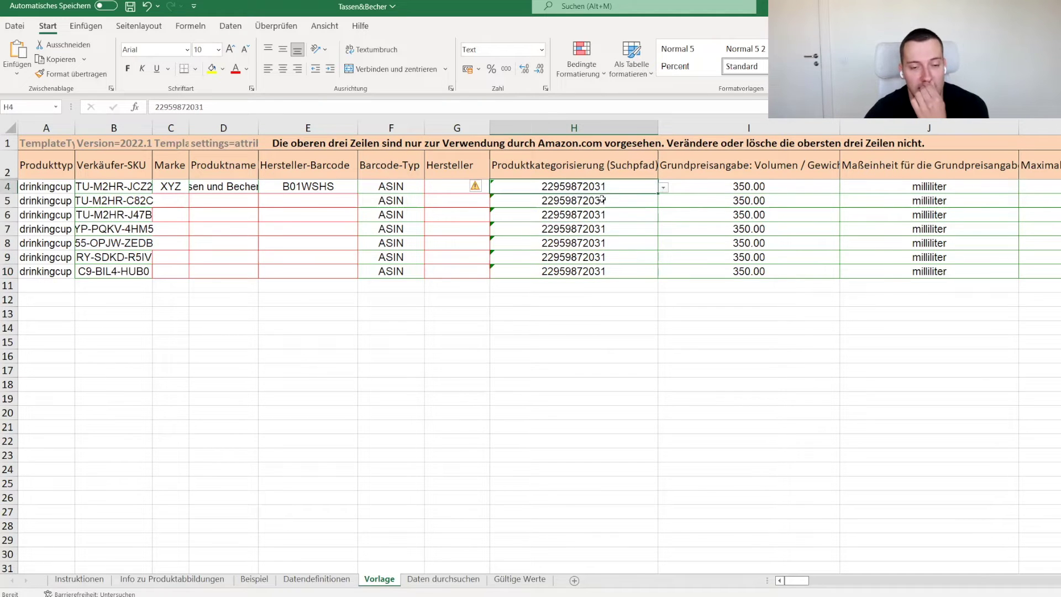
click(617, 201)
click(611, 217)
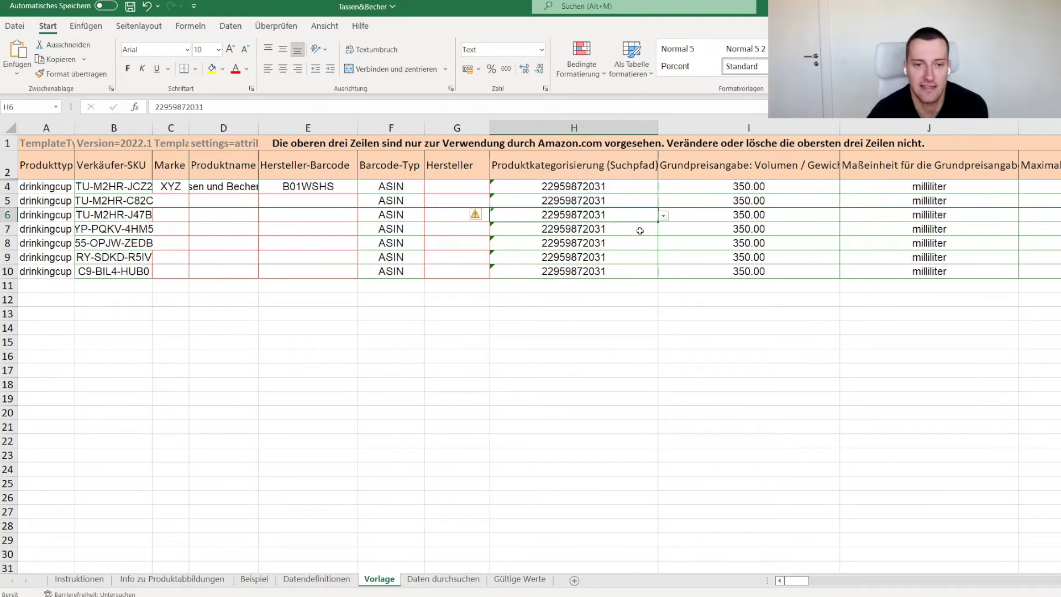
drag(607, 186, 581, 271)
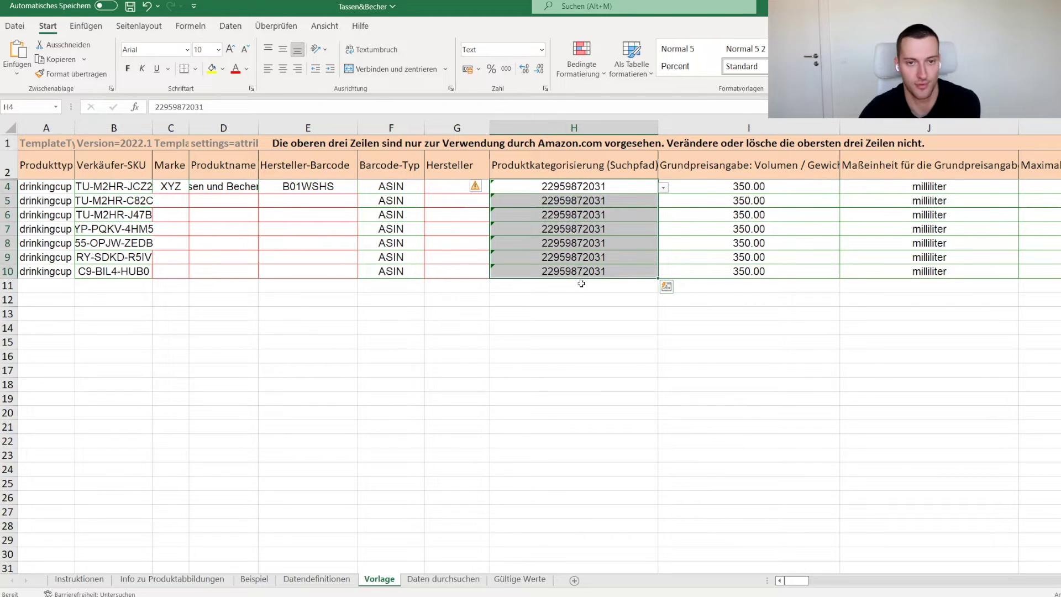
- Examine the base price volume of the first product and the Hersteller cells in rows 4 to 9
click(759, 188)
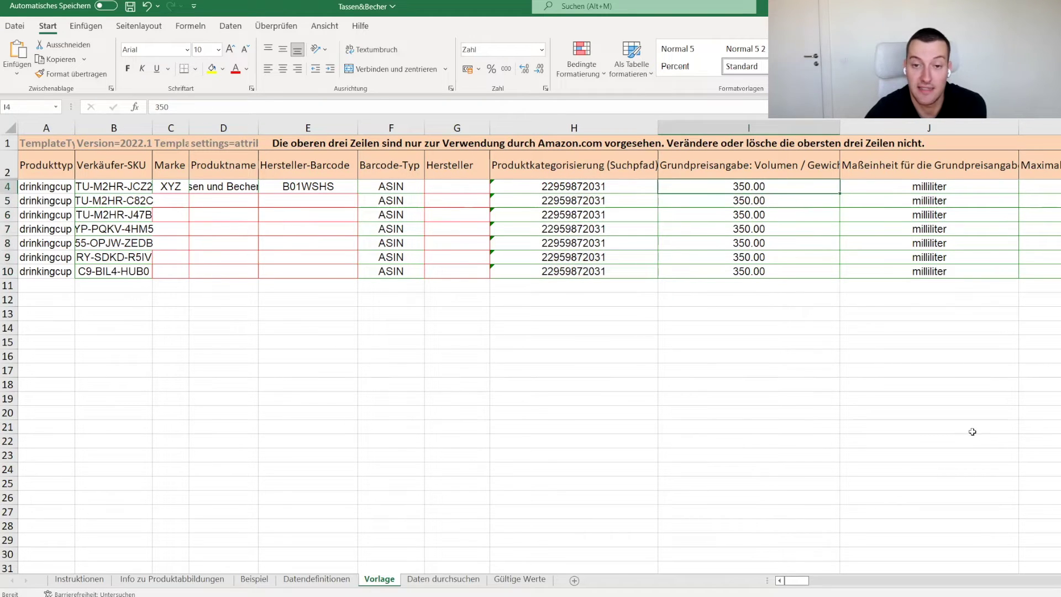
drag(801, 581, 806, 580)
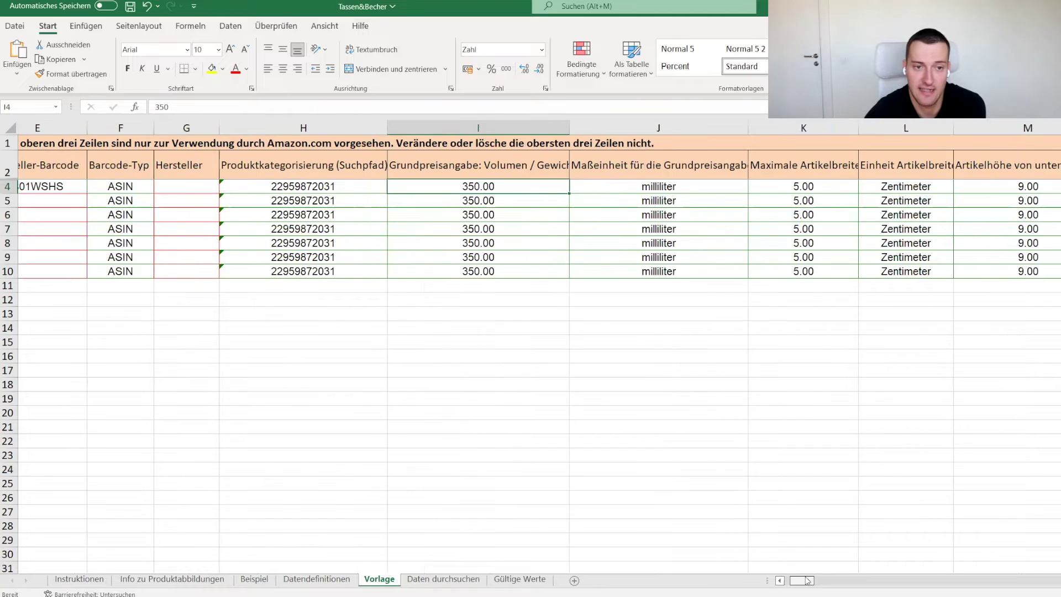
click(186, 188)
click(188, 214)
click(203, 256)
click(194, 229)
click(189, 202)
click(184, 188)
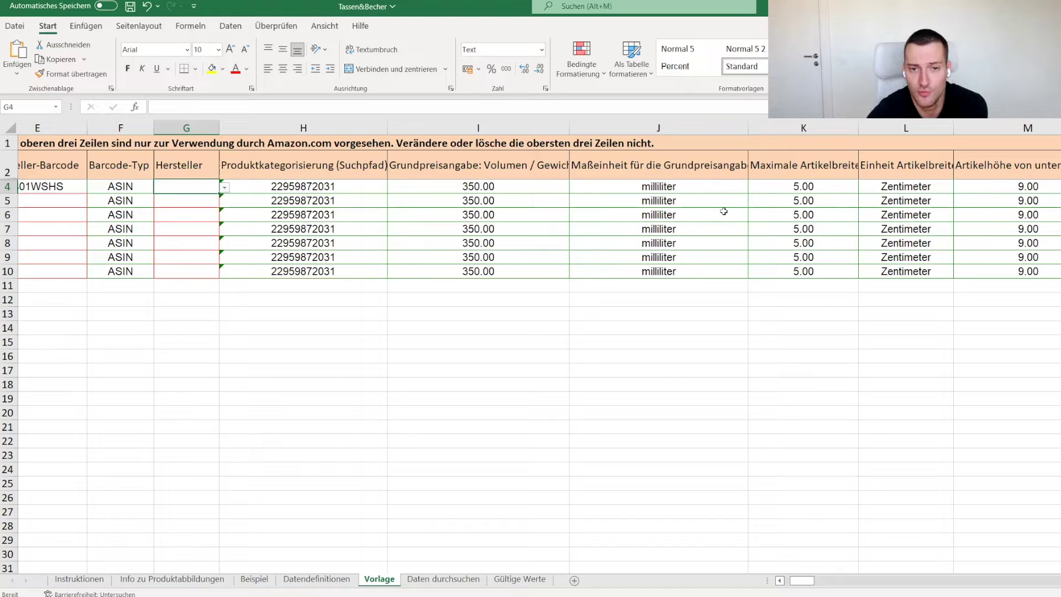
- Review the base price volumes and units, plus the item width and height columns with their units
click(486, 191)
shift+click(705, 260)
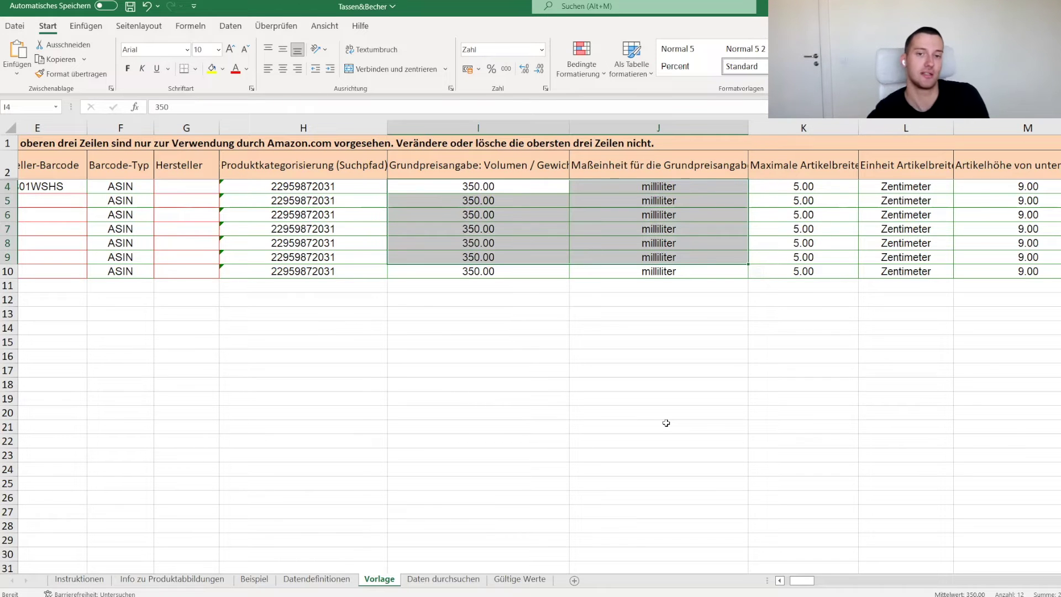
click(763, 189)
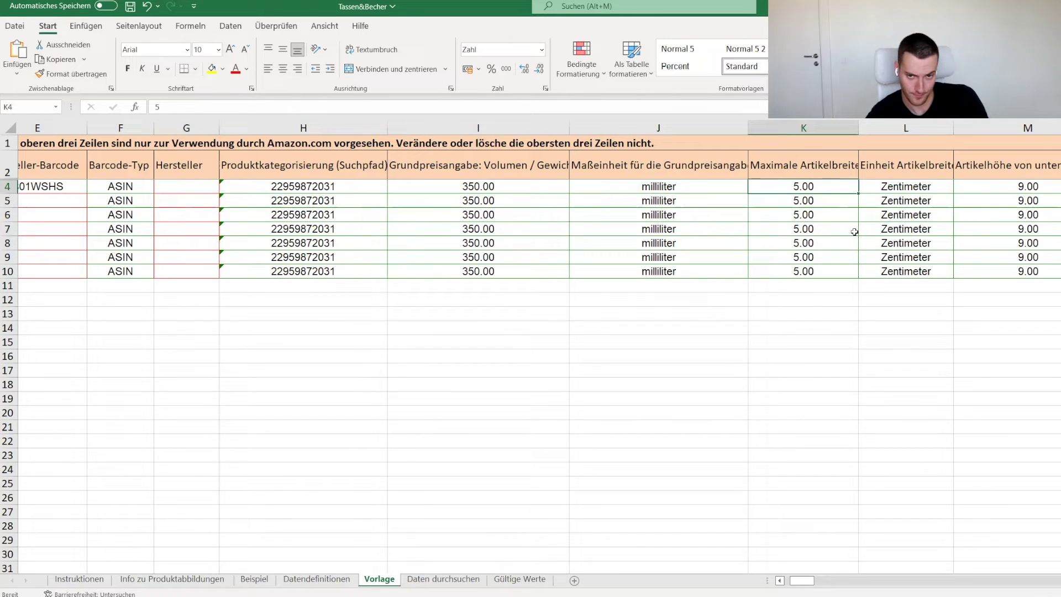
drag(799, 581, 808, 581)
drag(536, 191, 811, 267)
click(791, 296)
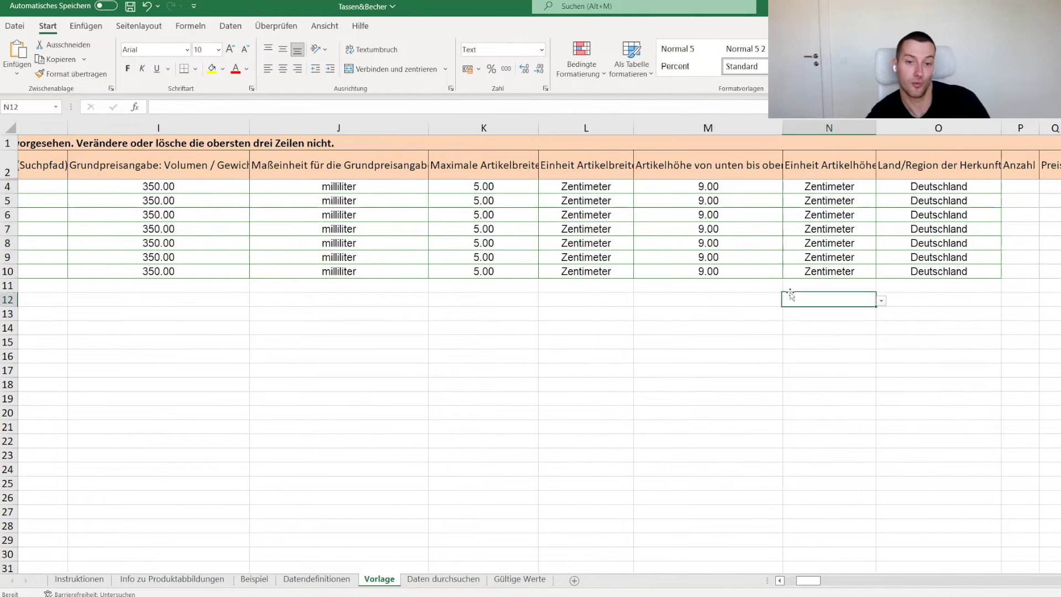
- Clear the maximum item width of the first product in row 4 and enter 5 again
click(469, 189)
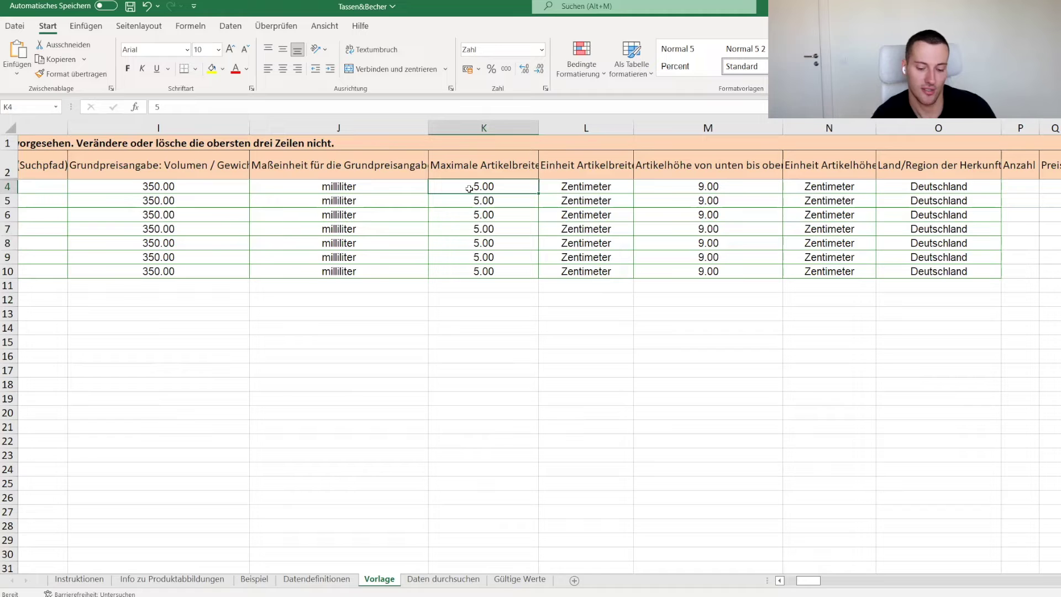
key(Delete)
click(409, 298)
click(466, 188)
text(5)
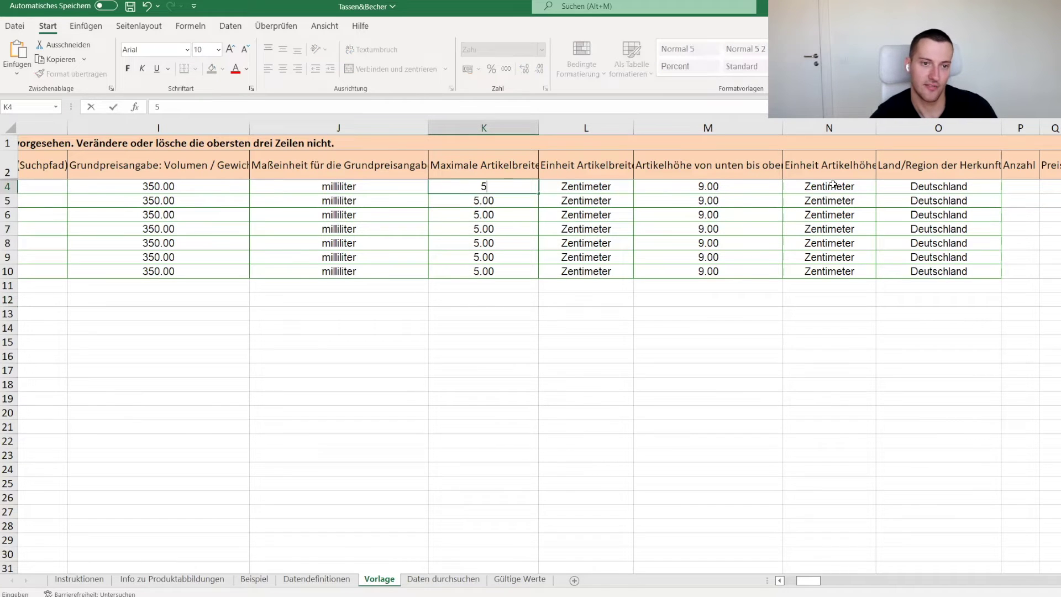
click(652, 383)
click(509, 191)
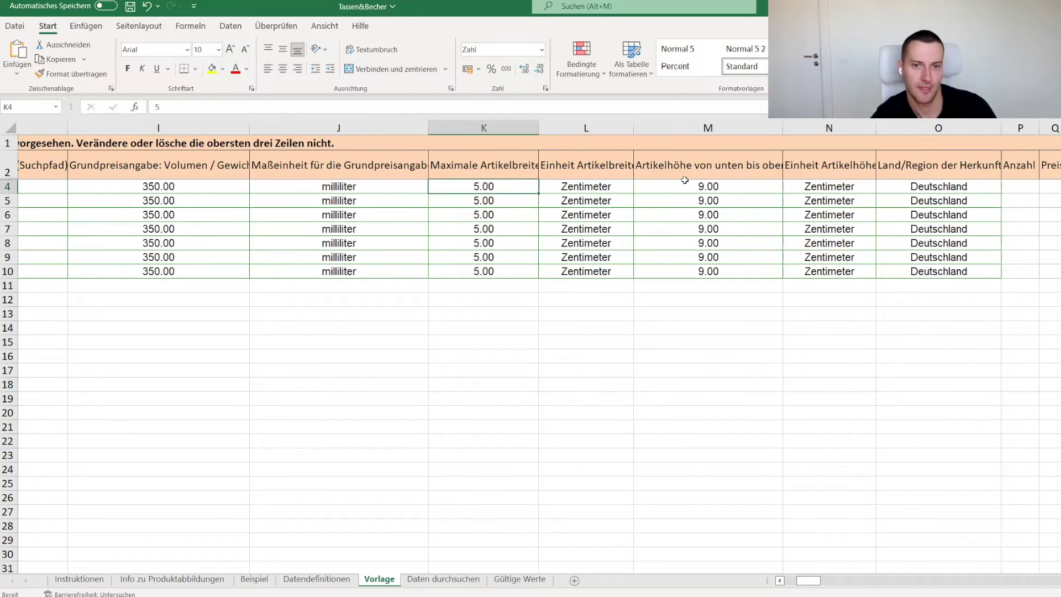
- Examine the country of origin, quantity and price columns for the listed products
click(956, 185)
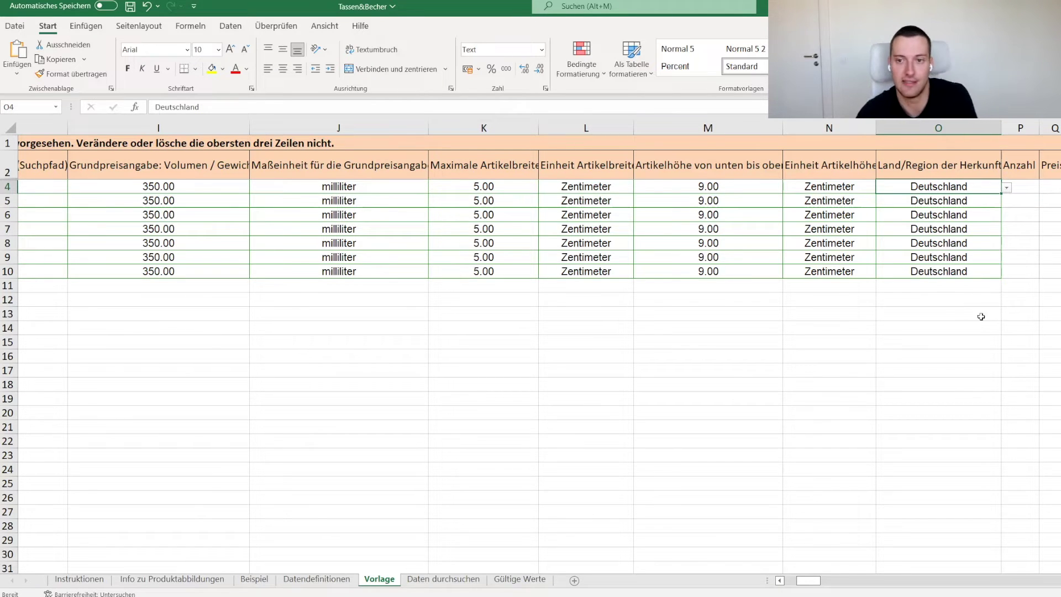
scroll(826, 584, right, 3)
click(799, 184)
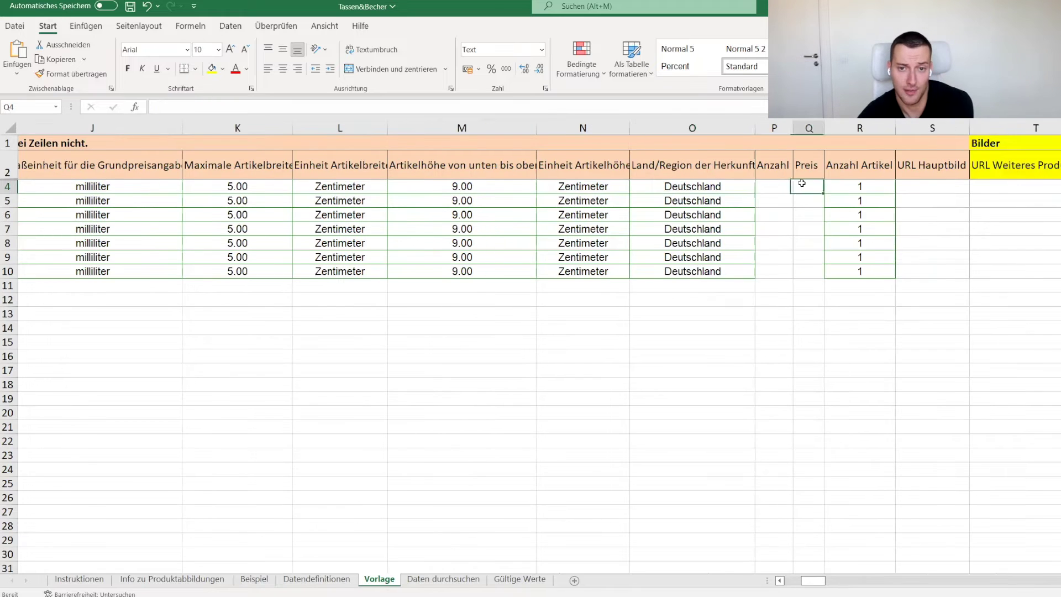
click(774, 190)
click(799, 188)
click(783, 187)
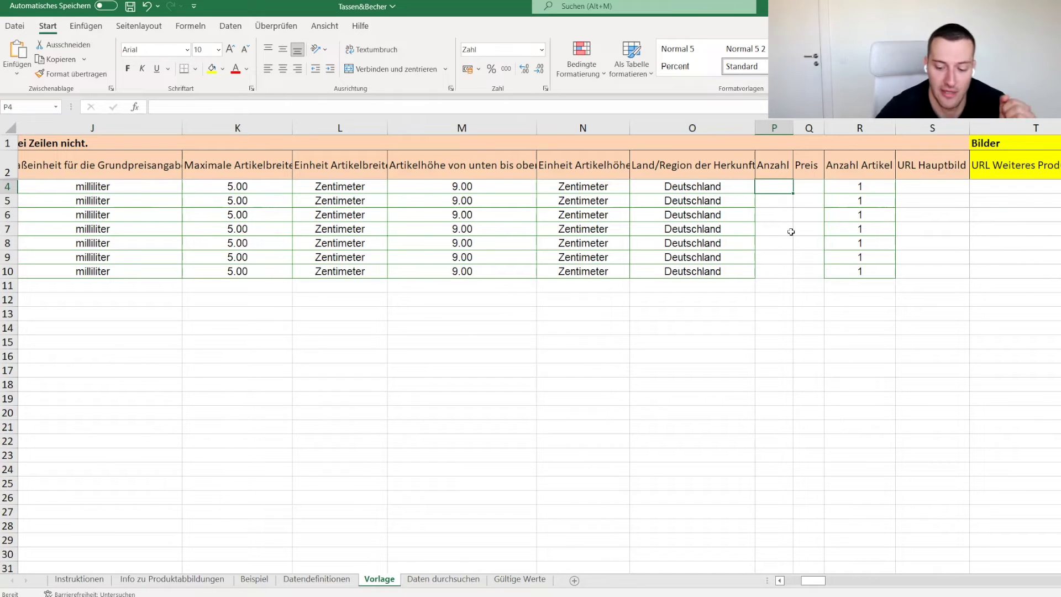
drag(809, 188, 809, 273)
click(809, 310)
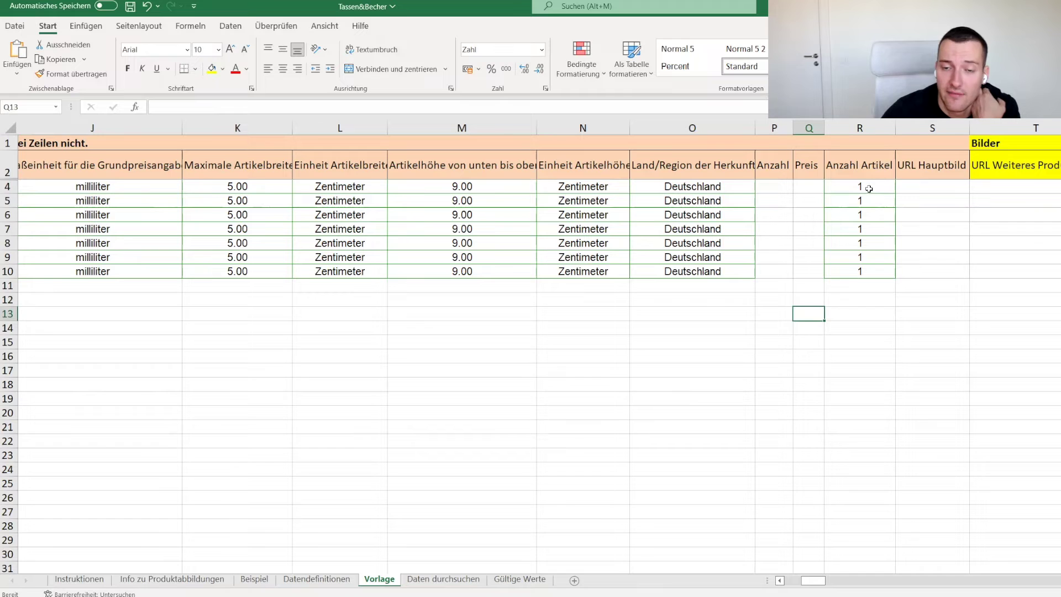
- Examine the Anzahl Artikel values of the products in rows 4 to 10
drag(869, 188, 883, 276)
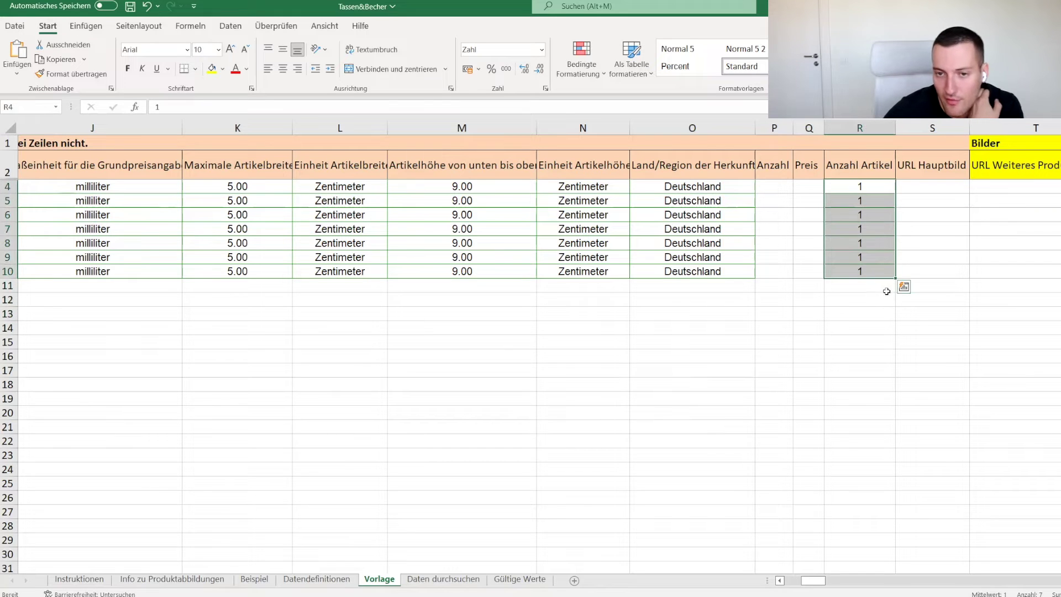
click(887, 299)
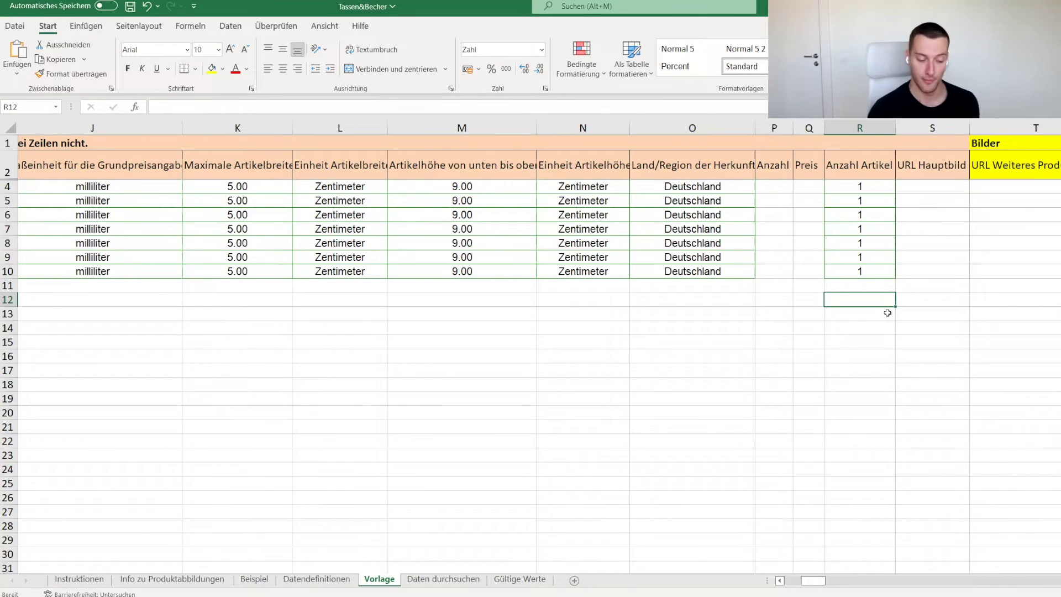
drag(854, 186, 854, 274)
click(832, 302)
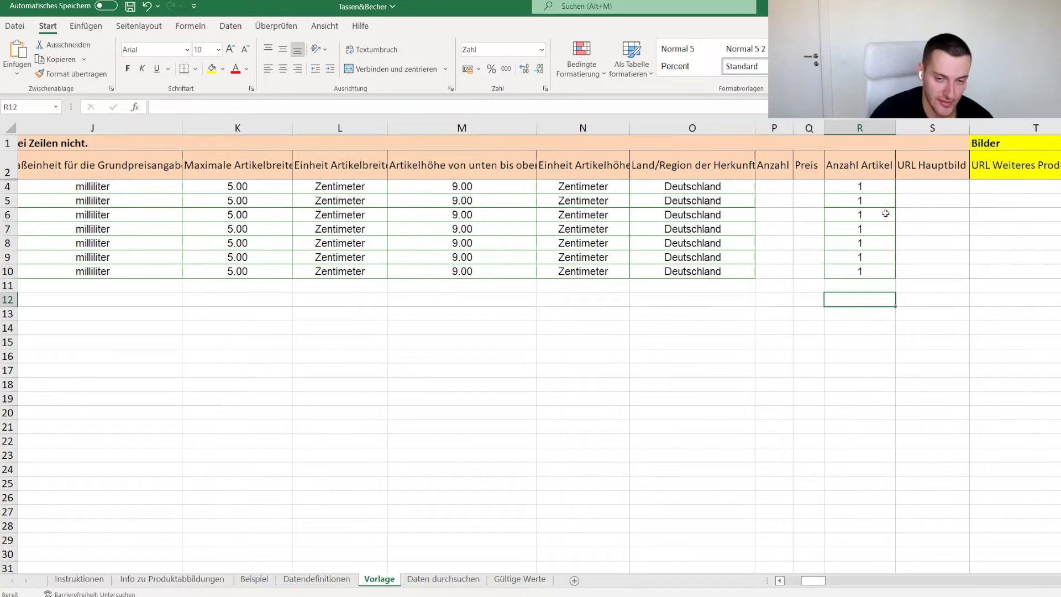
drag(869, 187, 860, 273)
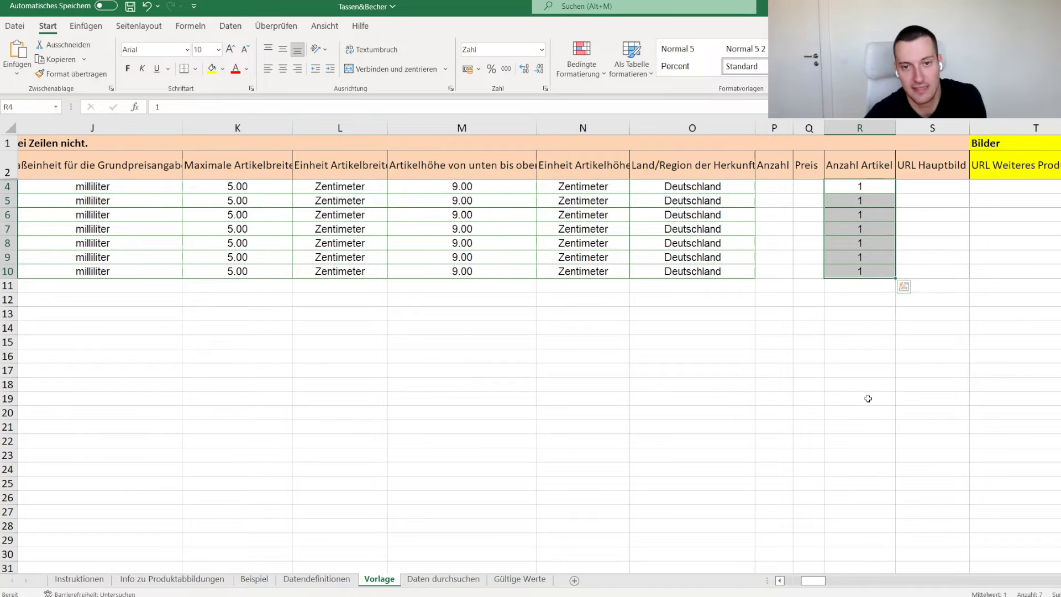
drag(814, 581, 824, 582)
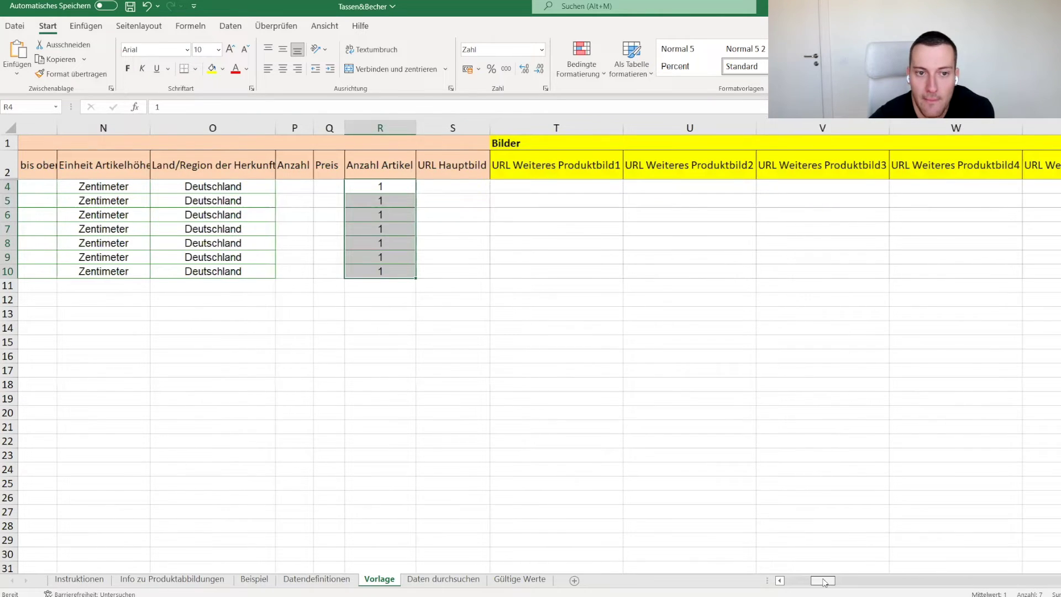
click(448, 189)
click(438, 200)
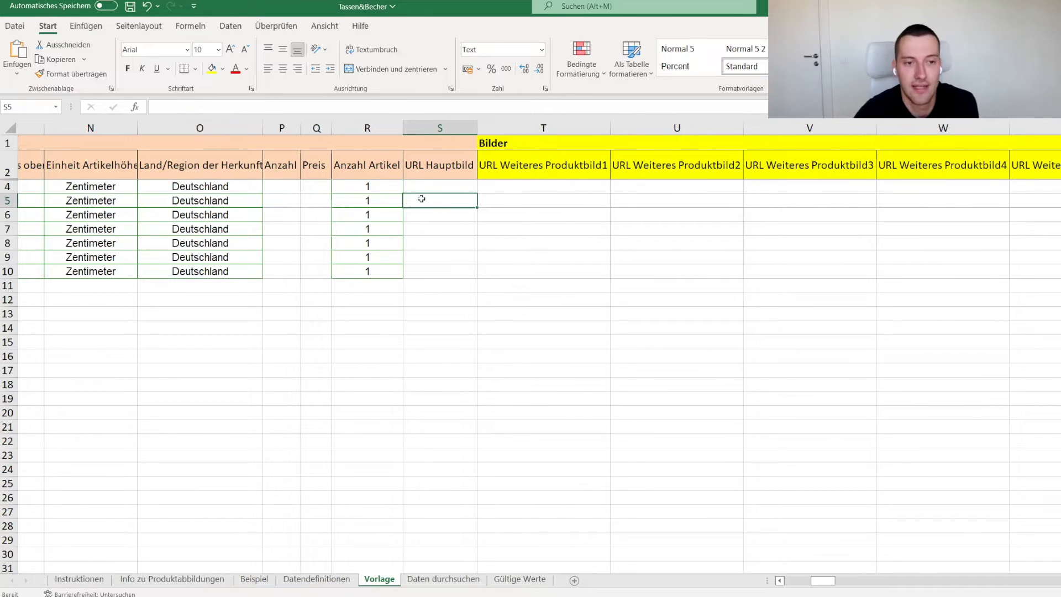
click(434, 186)
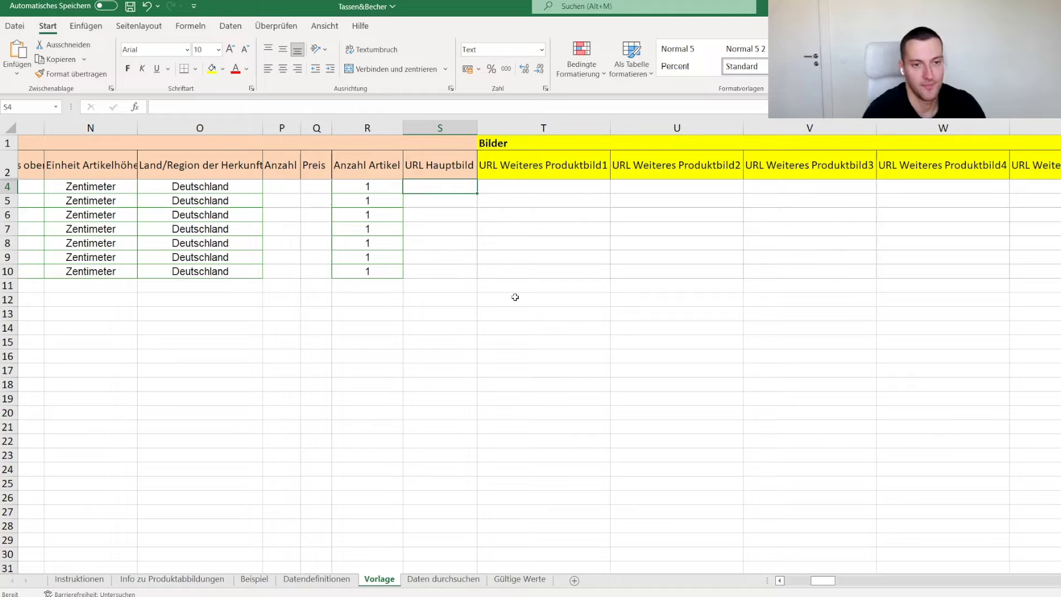
text(www.ebakery.de/)
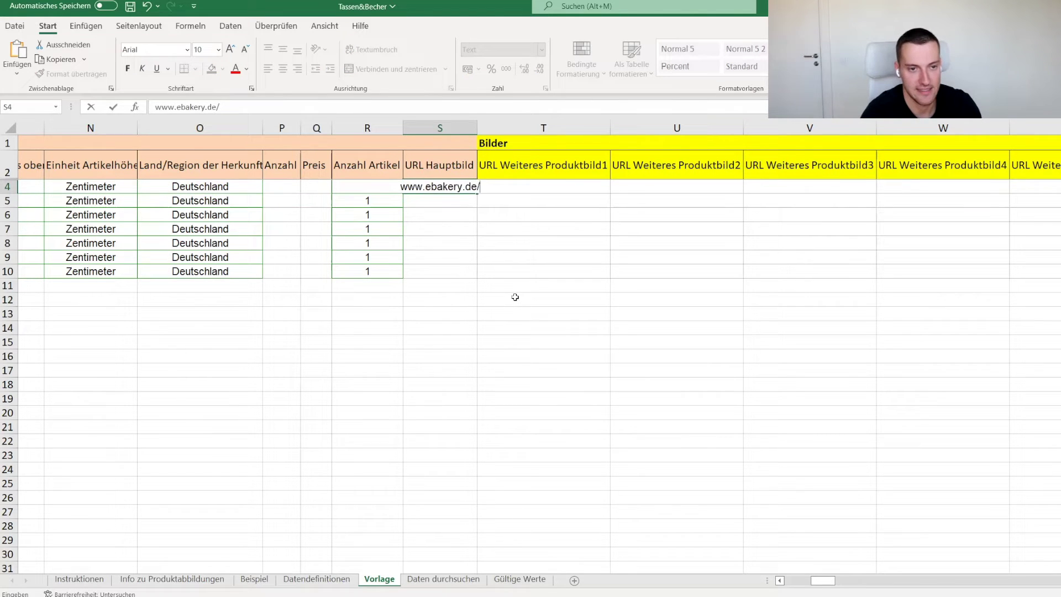
text(Produktbild1)
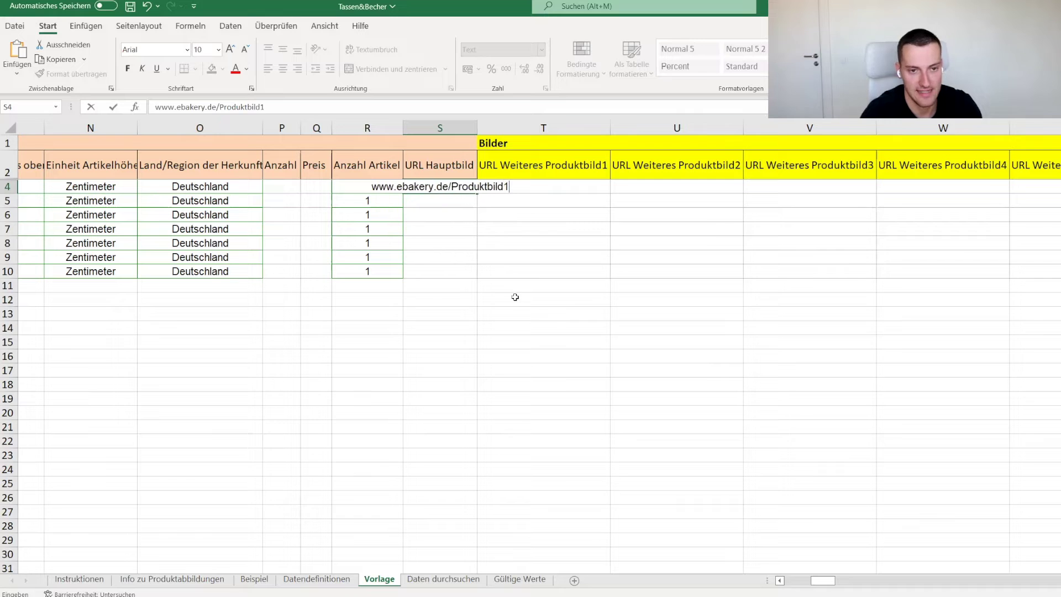
text(.jpg)
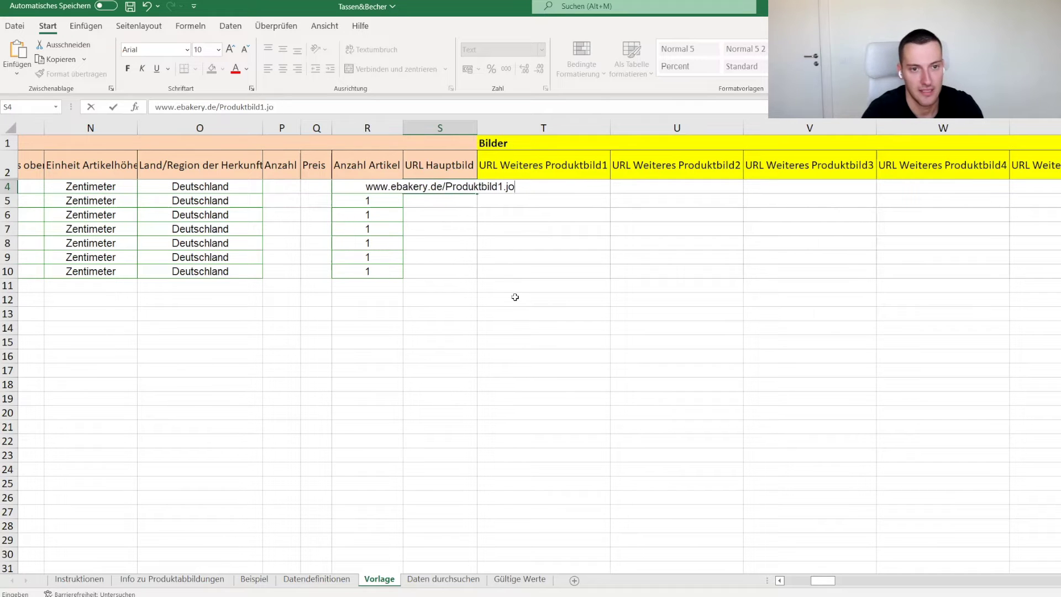
click(475, 338)
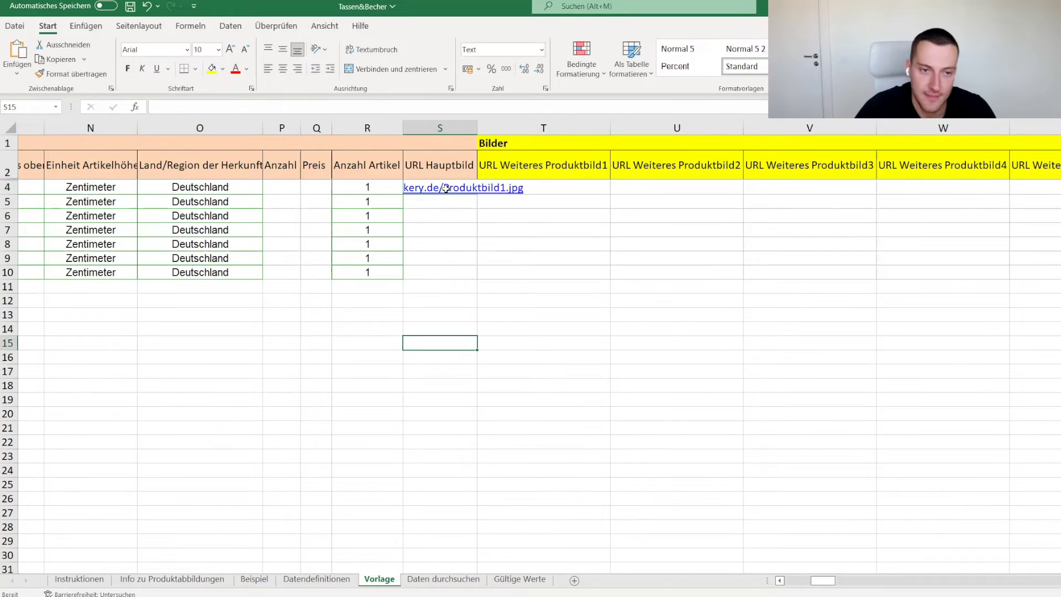
- Review the main image URL in row 4 and the image requirements note on the URL Hauptbild header
click(548, 239)
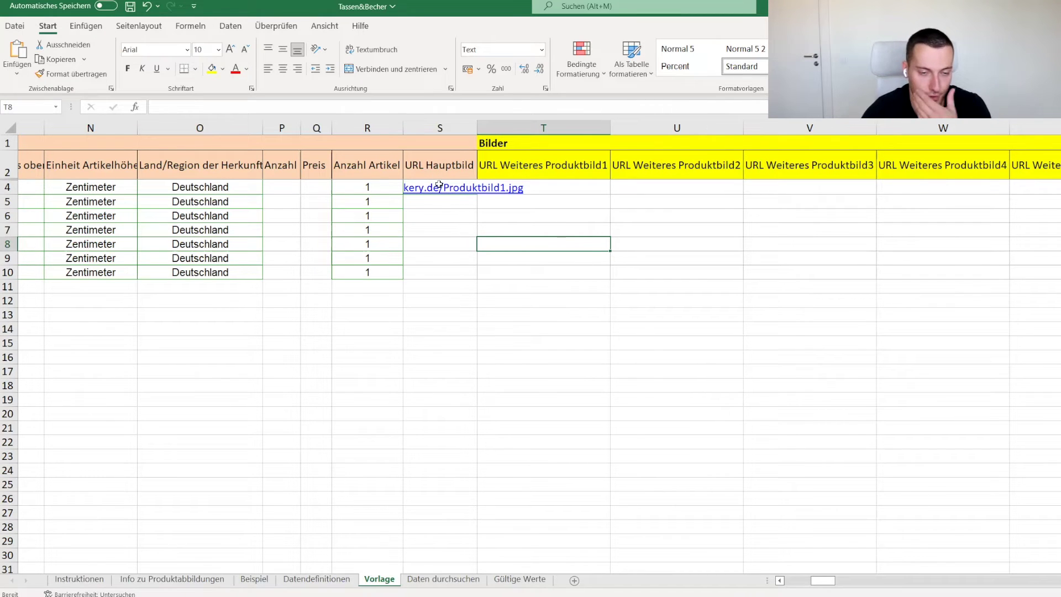
click(434, 215)
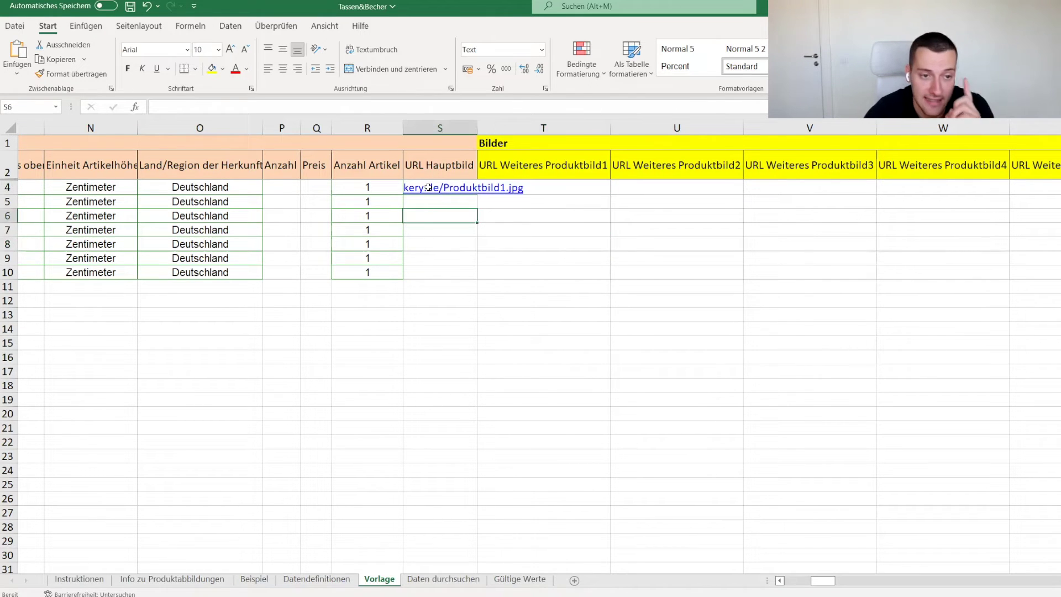
click(420, 172)
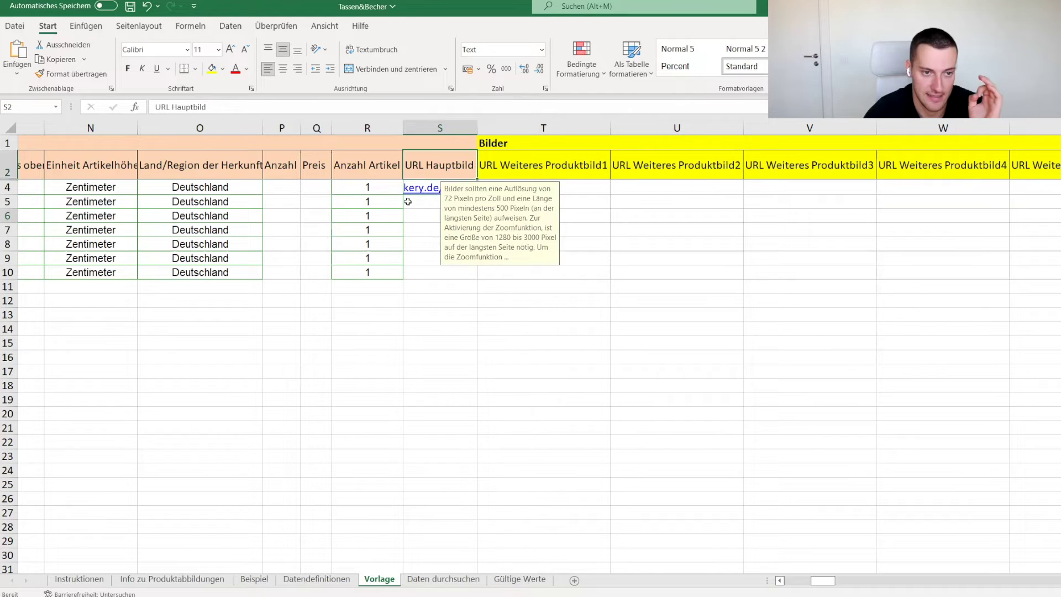
click(442, 202)
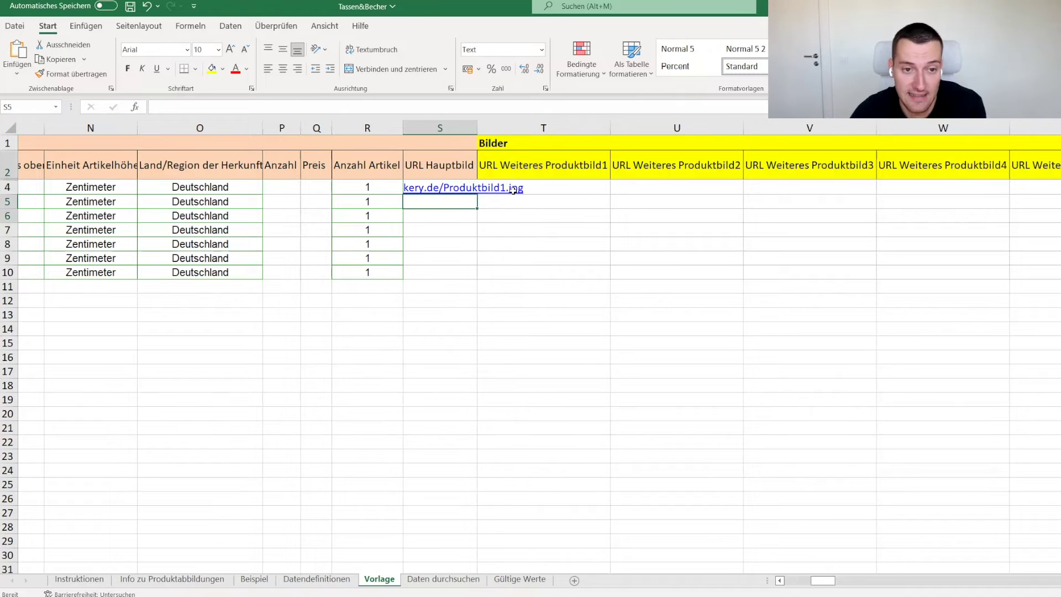
click(492, 211)
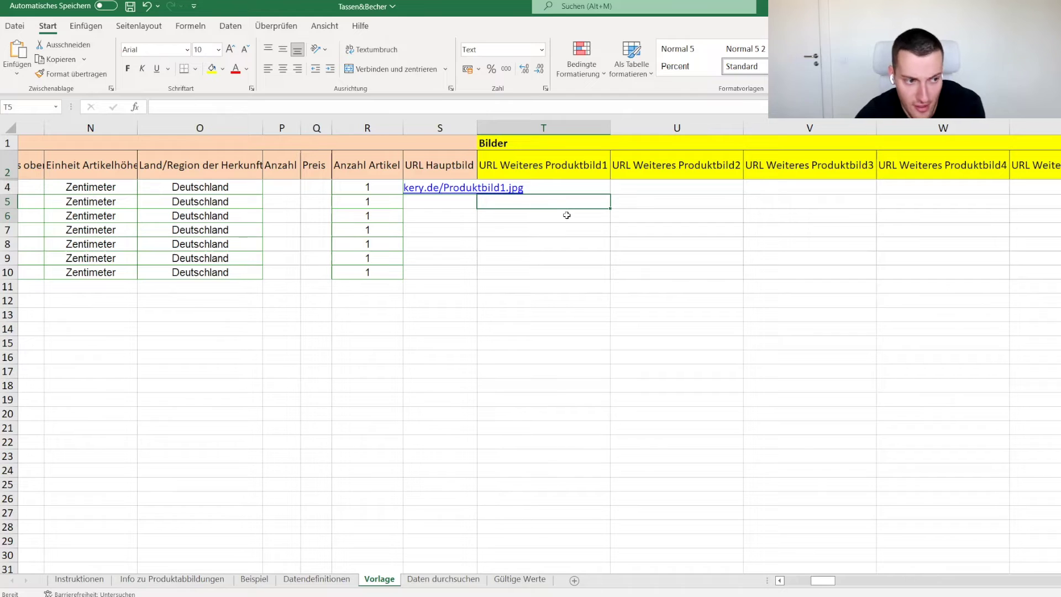
- Review the additional product image URL columns under Bilder for the first product in row 4
click(538, 186)
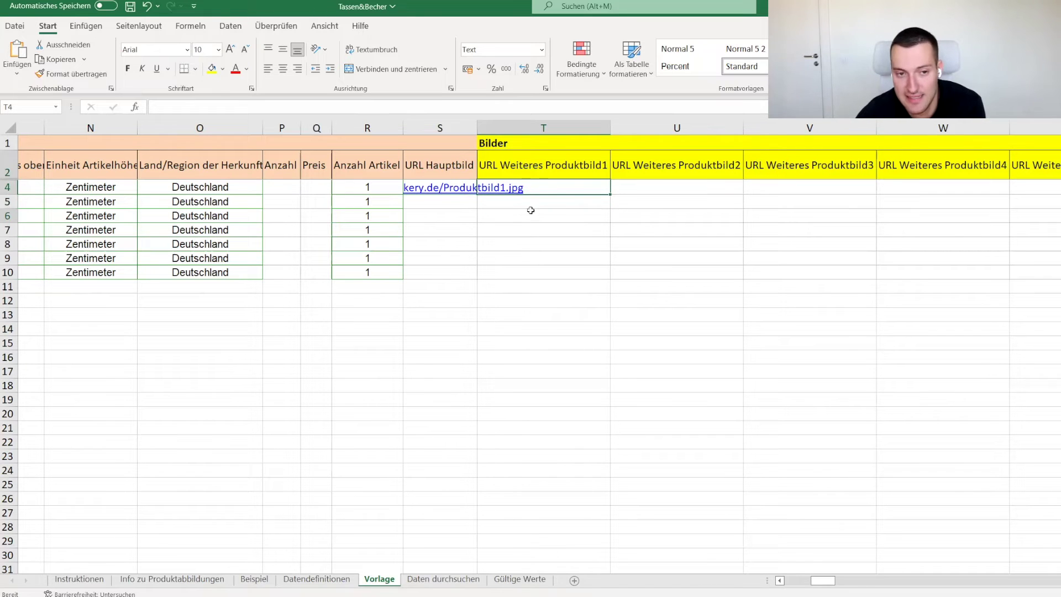
drag(559, 189, 913, 201)
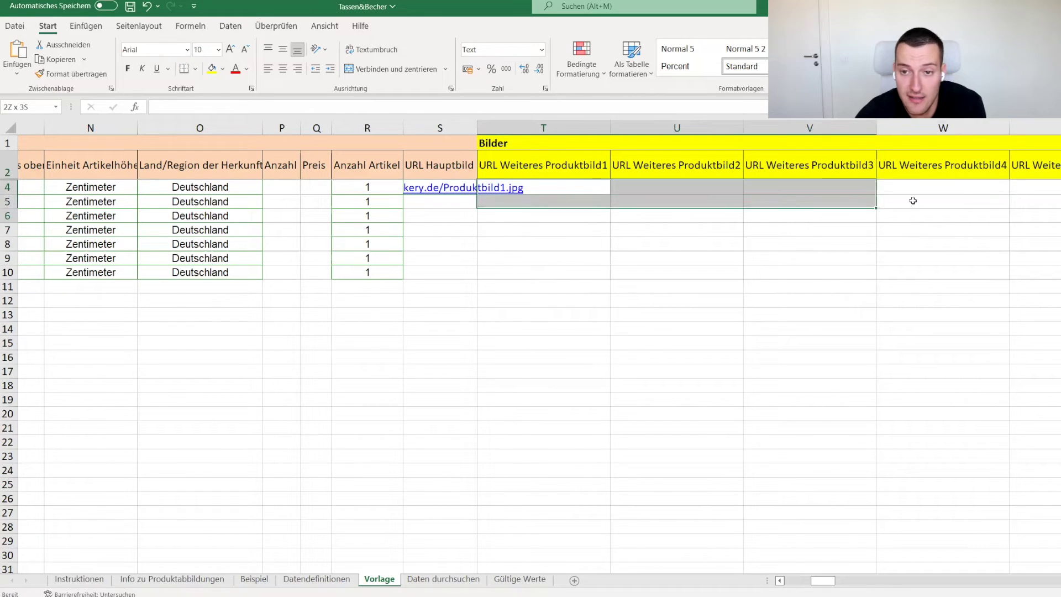
click(933, 188)
click(679, 188)
click(934, 188)
click(559, 190)
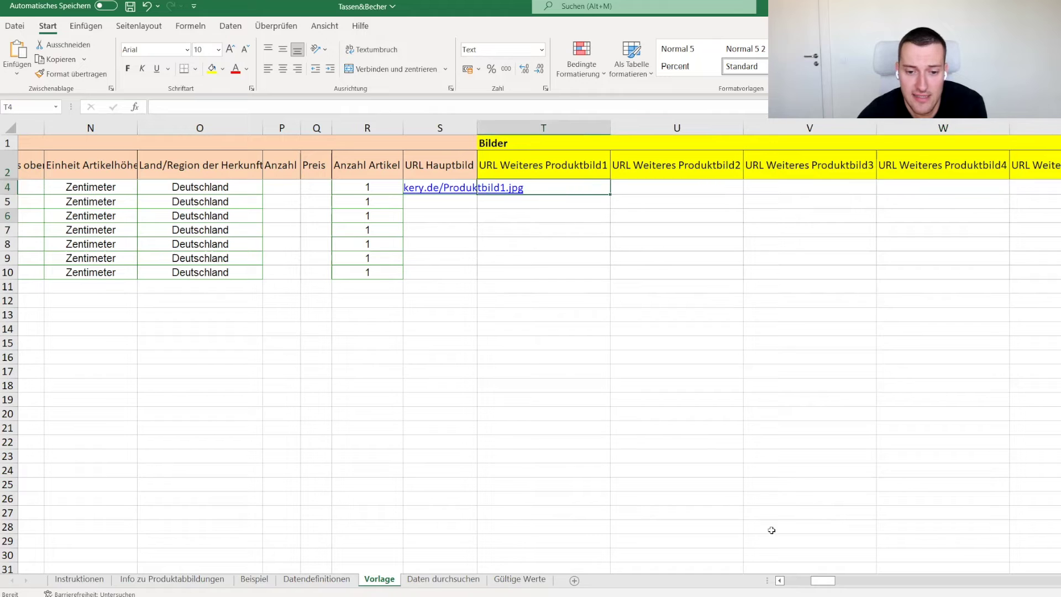
drag(823, 580, 831, 580)
click(815, 328)
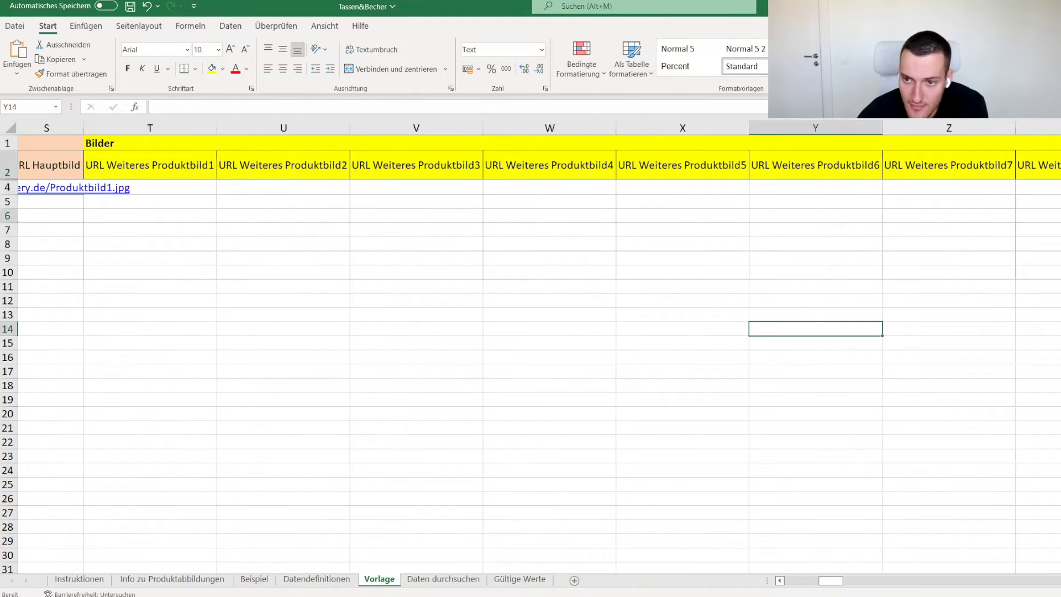
drag(1033, 188, 973, 185)
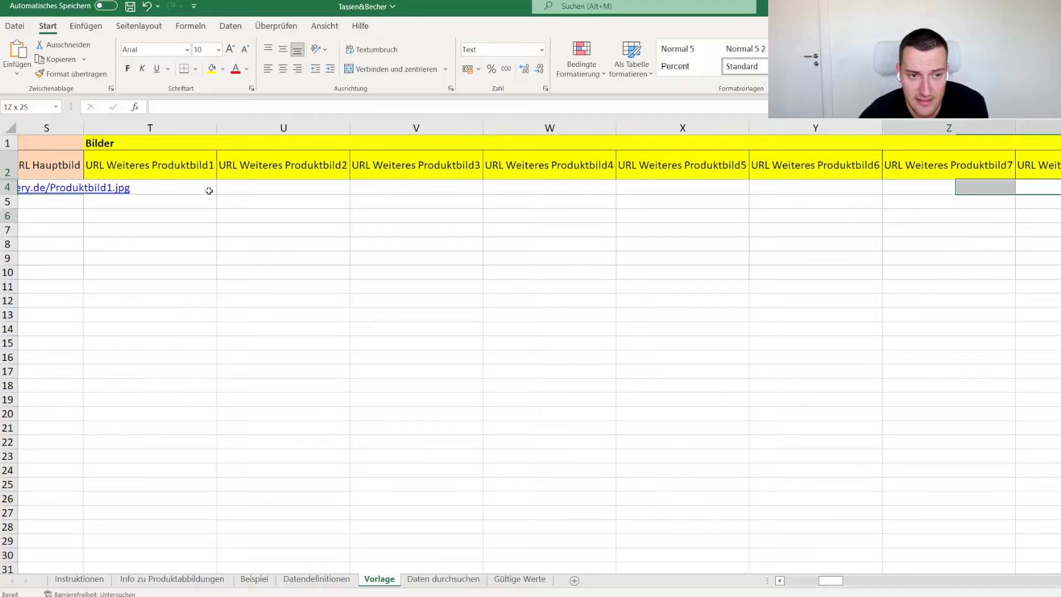
click(550, 315)
- Examine the Varianten section and the Parent and Child entries in the Variantenbestandteil column for rows 4 to 10
drag(832, 580, 850, 582)
click(828, 480)
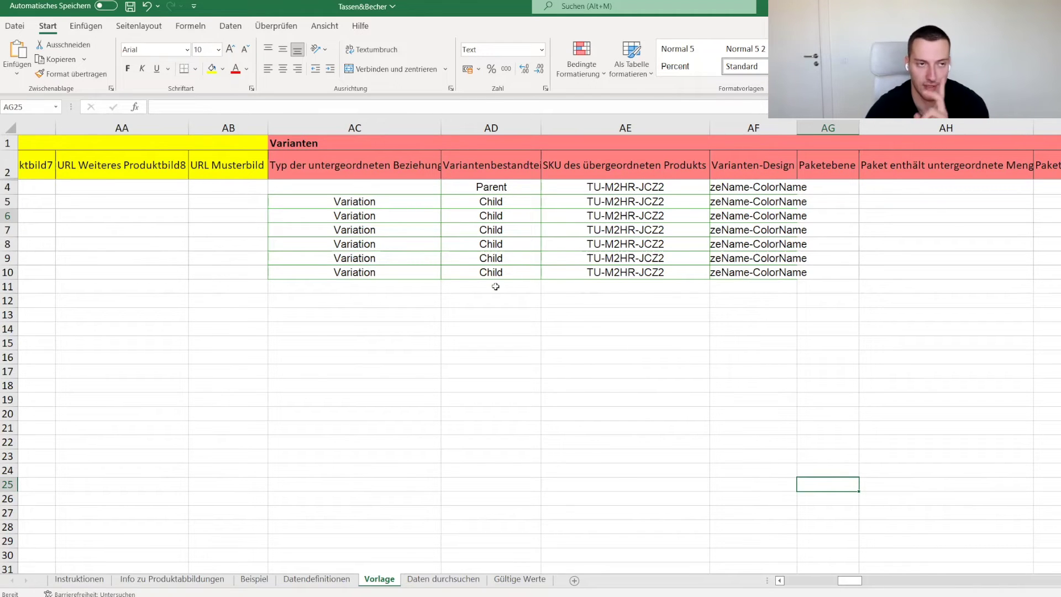
click(492, 188)
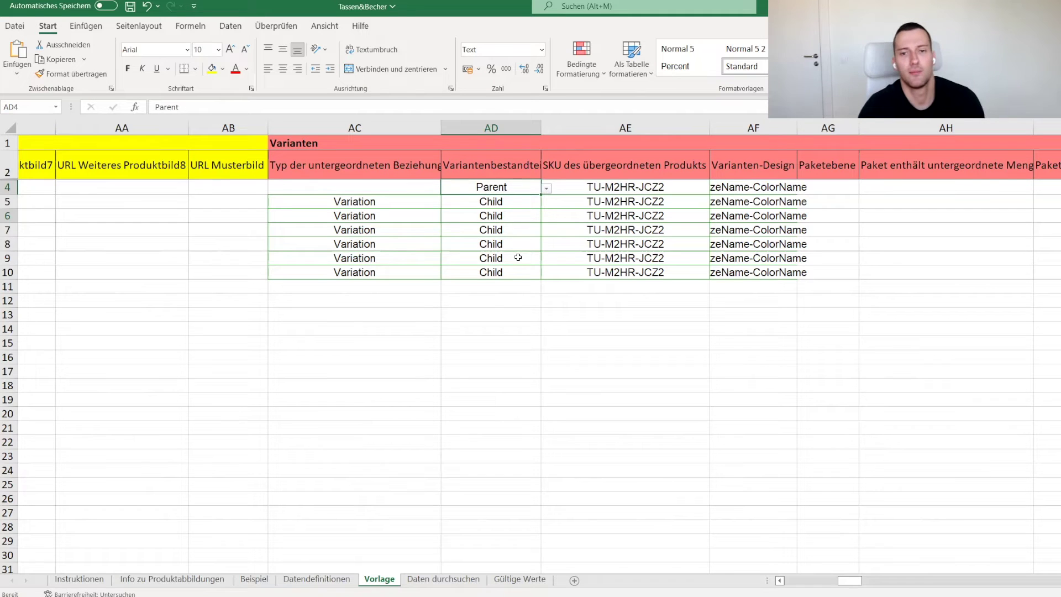
drag(282, 144, 789, 273)
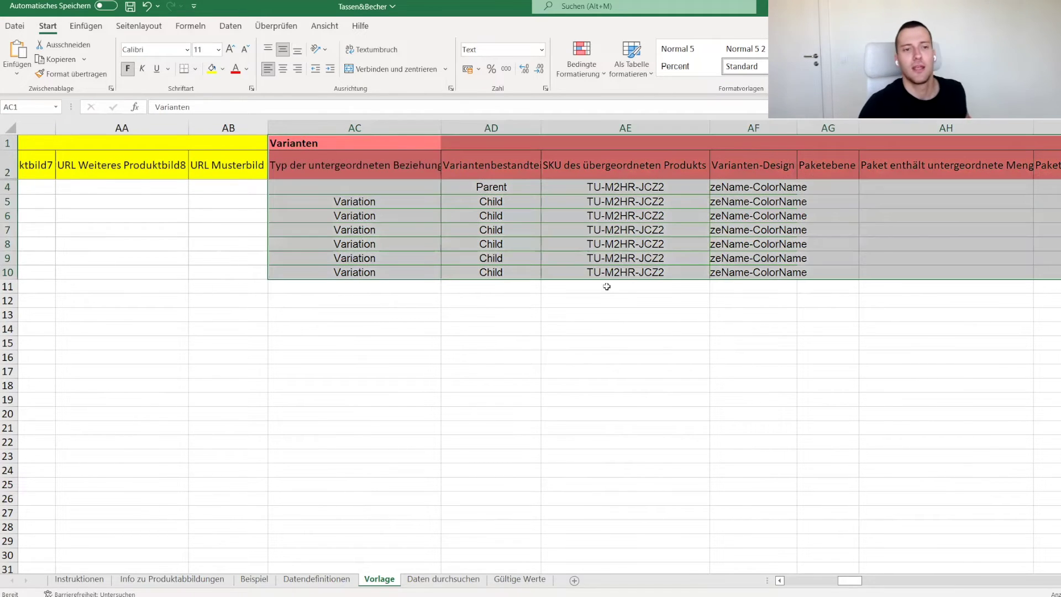
click(463, 342)
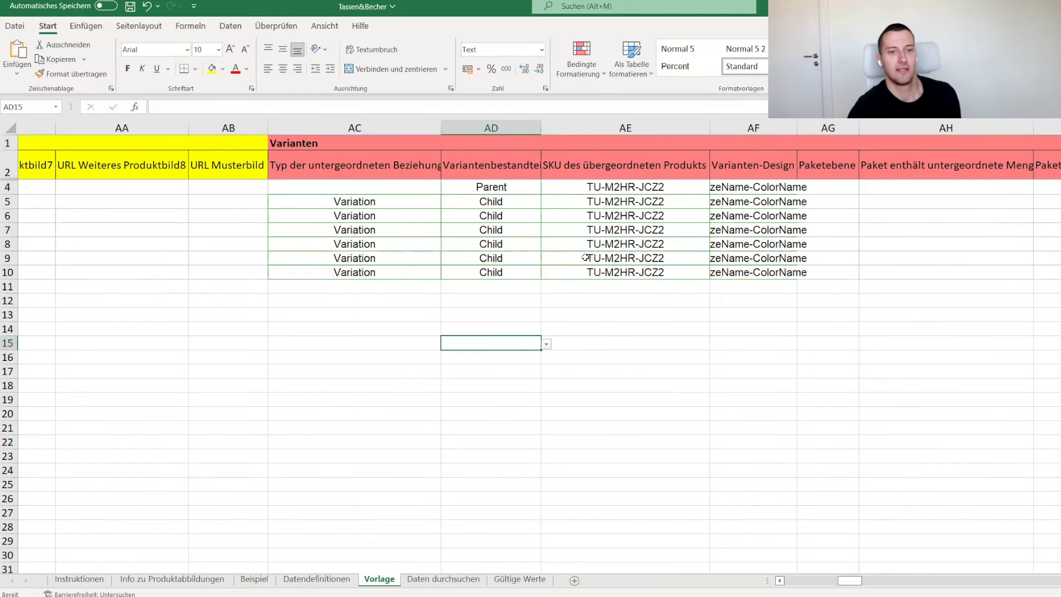
click(507, 167)
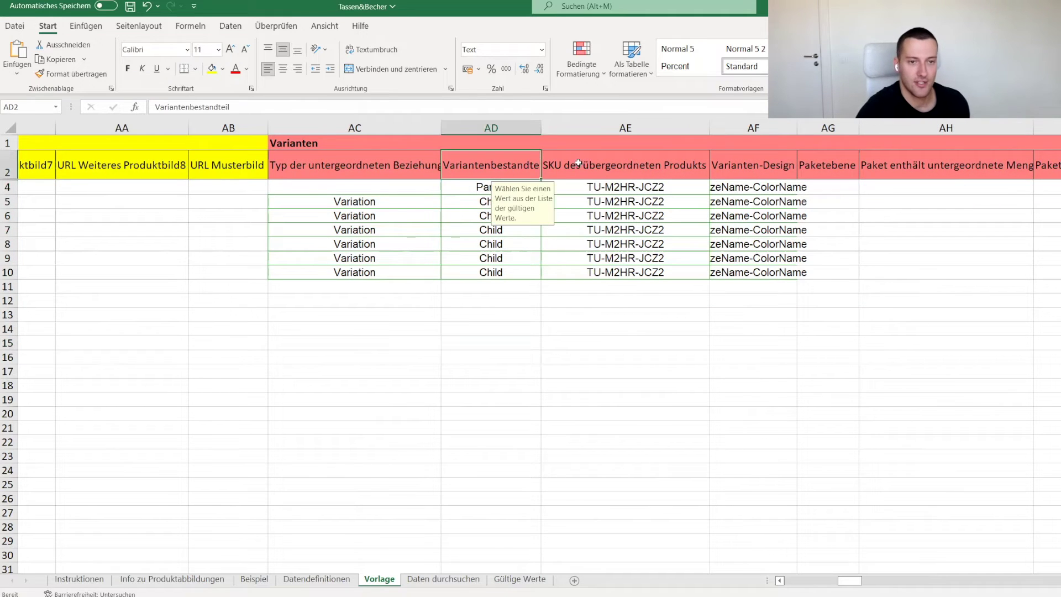
click(463, 188)
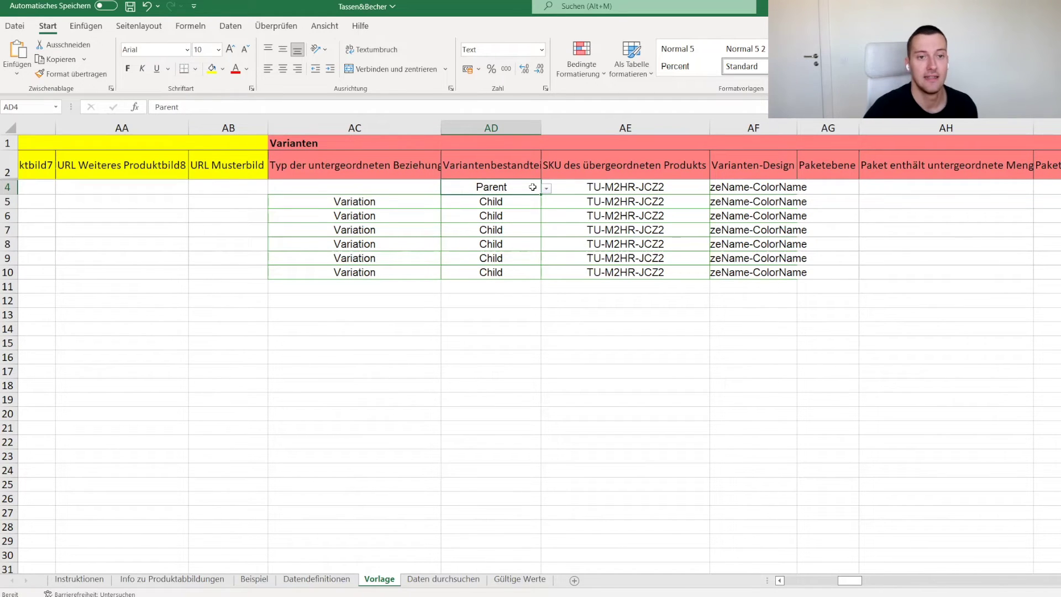
drag(501, 201, 490, 276)
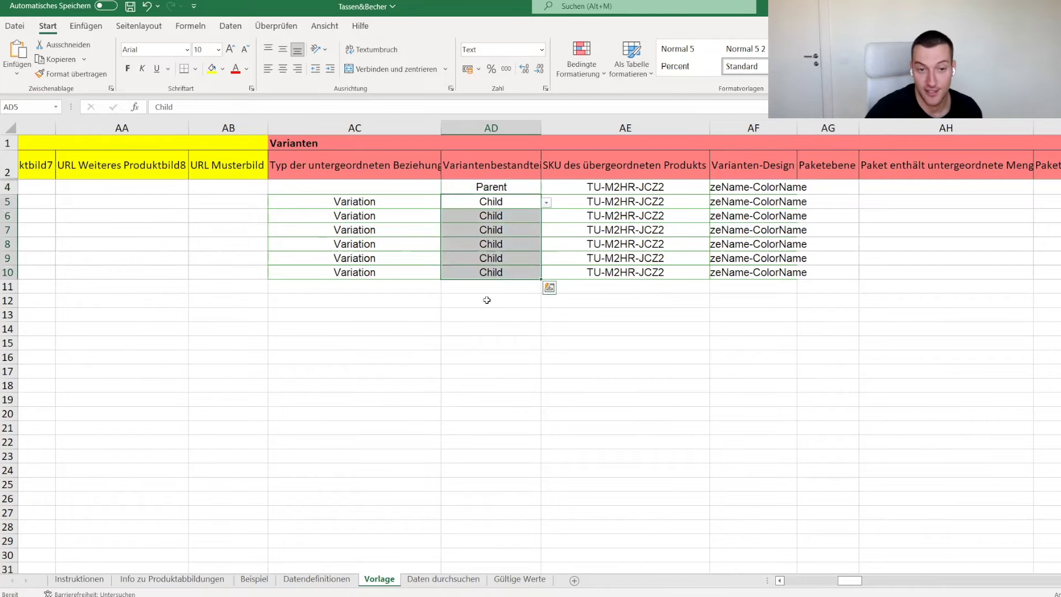
click(487, 300)
- Check the selectable Variantenbestandteil values for the parent in row 4 and the first child rows
click(497, 187)
click(547, 189)
click(547, 189)
key(Down)
click(547, 202)
click(546, 202)
key(Down)
key(Down)
key(Up)
click(546, 216)
click(546, 216)
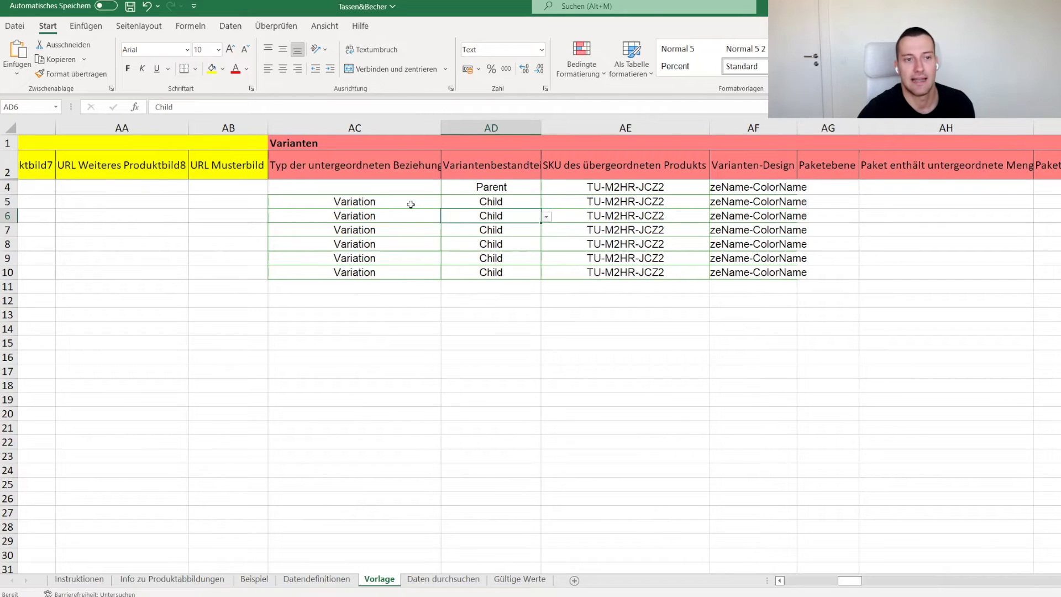
drag(486, 201, 485, 274)
- Choose Variation as the Typ der untergeordneten Beziehung for the first child product in row 5
click(379, 203)
click(447, 202)
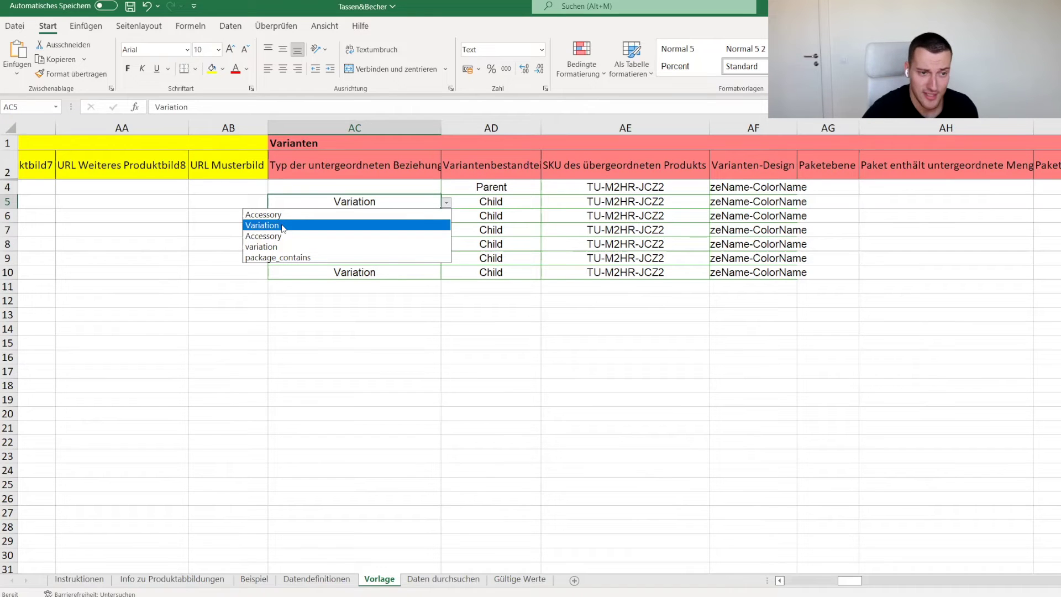
click(275, 227)
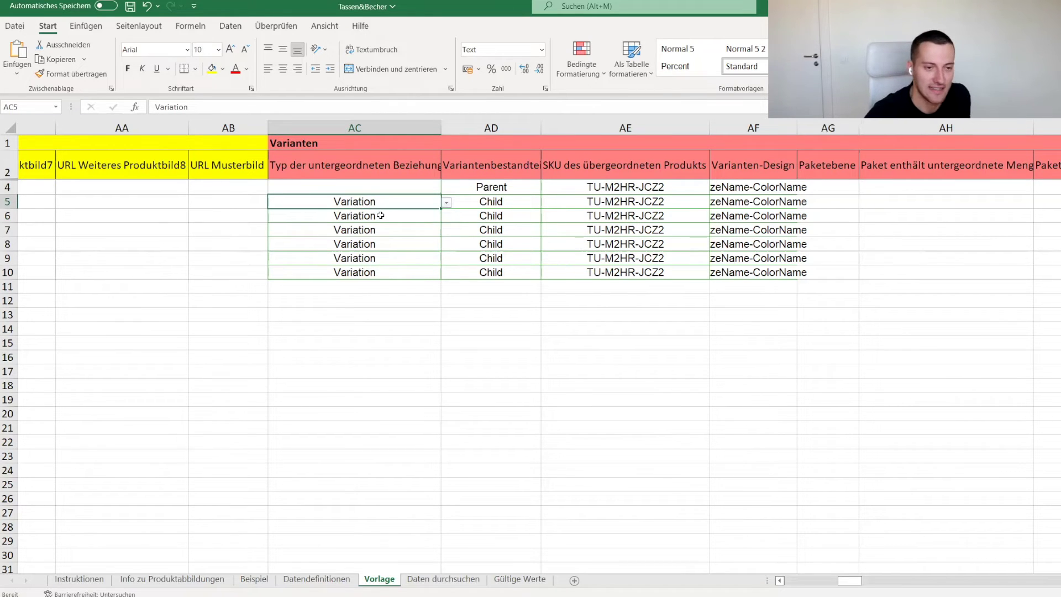
- Compare the Child entries in rows 5 to 10 with their relationship types and the Parent entry in row 4
drag(495, 204, 491, 272)
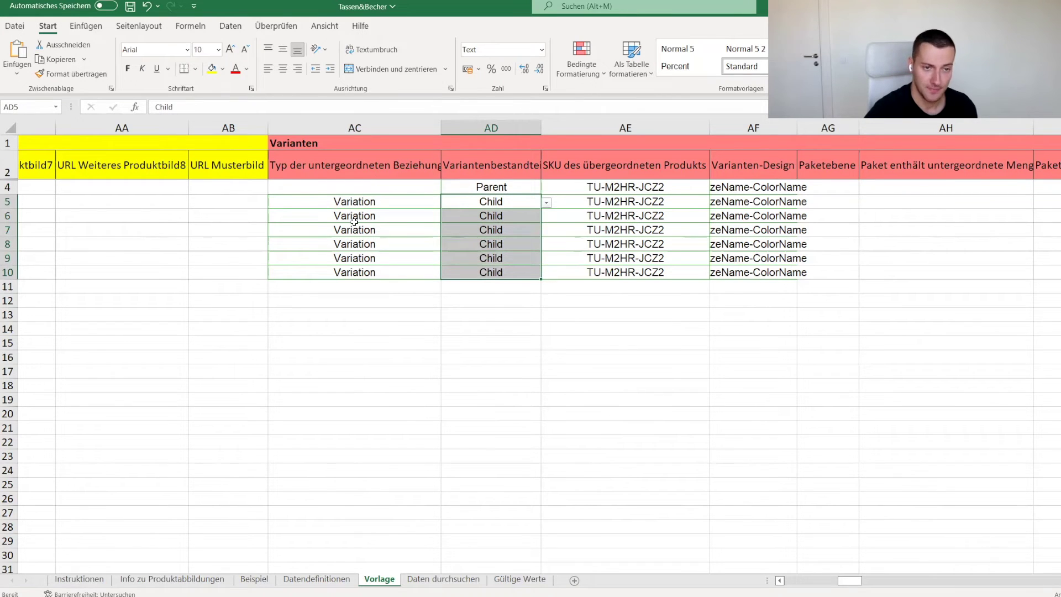
drag(384, 202, 383, 271)
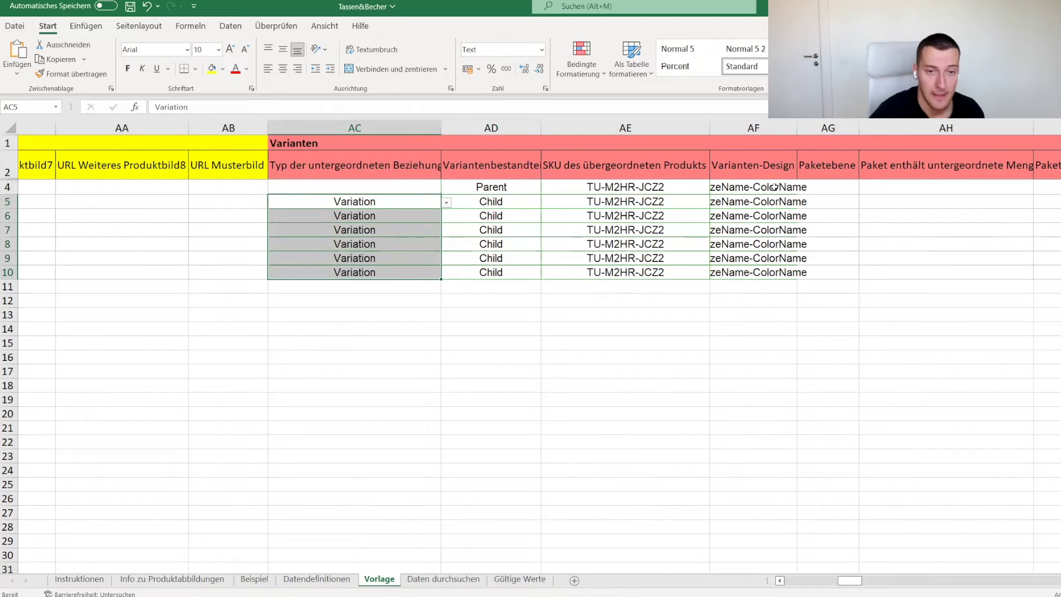
drag(500, 271, 507, 200)
click(496, 270)
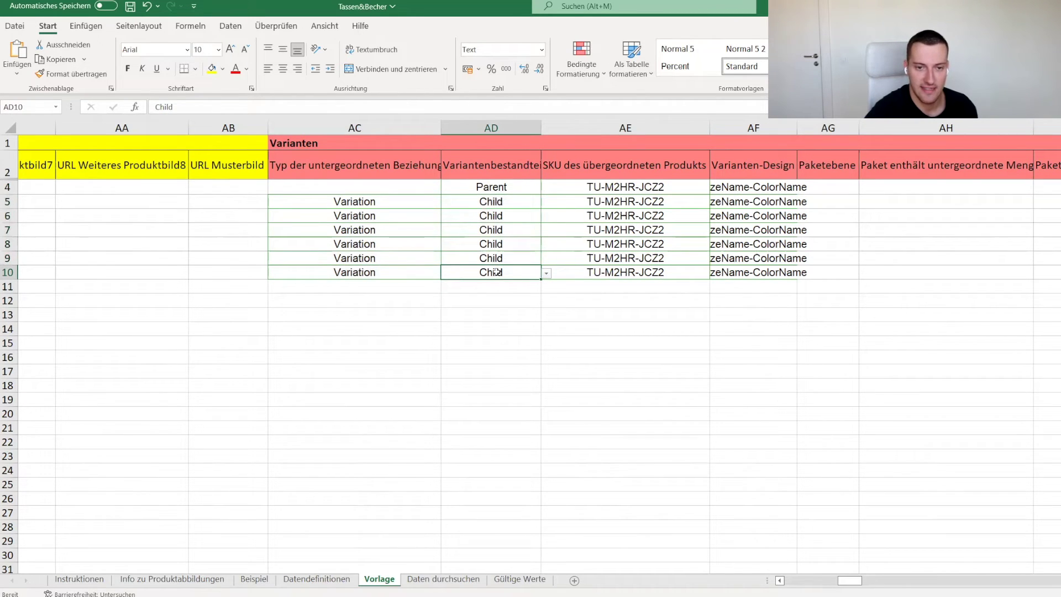
click(496, 184)
- Compare the SKU des übergeordneten Produkts in rows 4 to 10 with the parent product's Verkäufer-SKU in row 4
drag(604, 277, 608, 186)
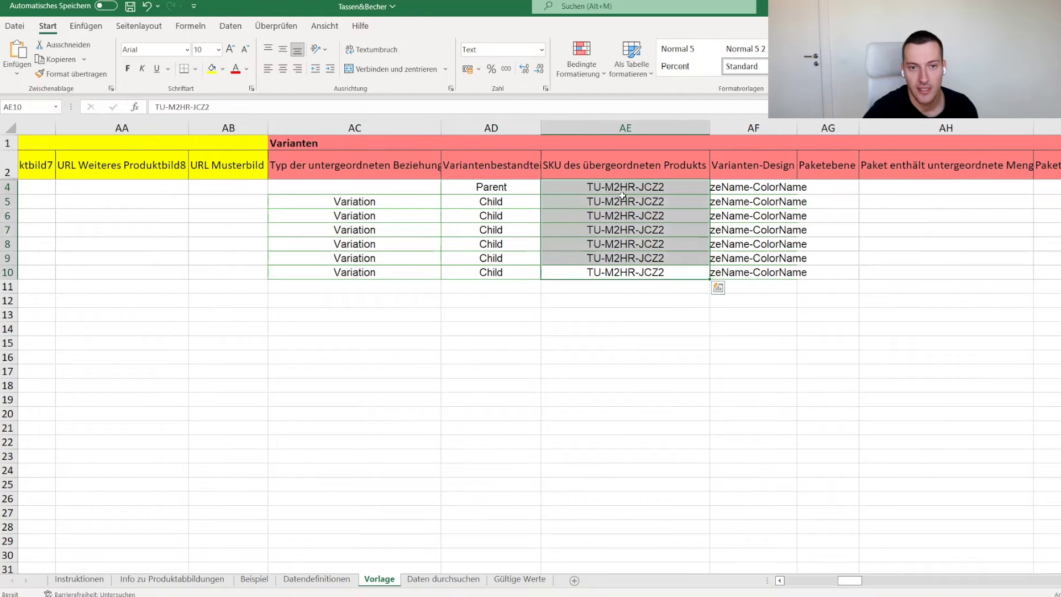
click(609, 185)
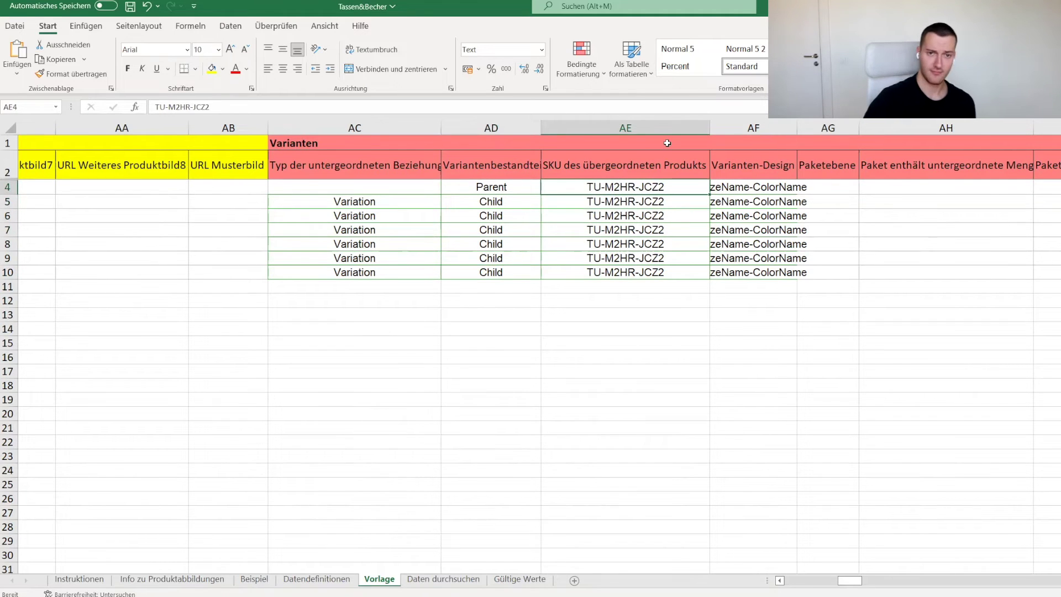
click(614, 203)
click(619, 185)
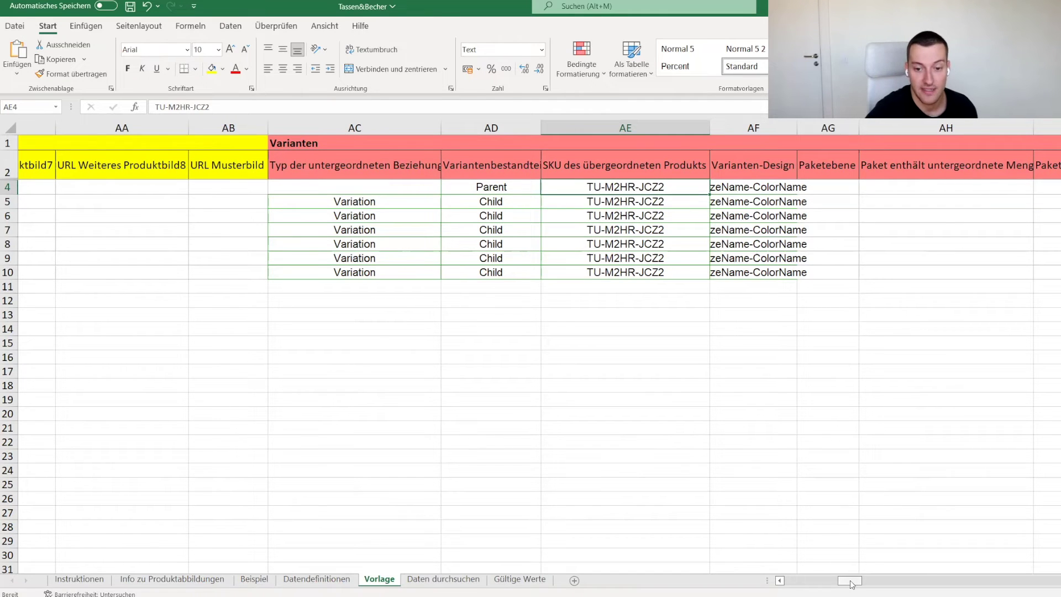
drag(849, 580, 796, 580)
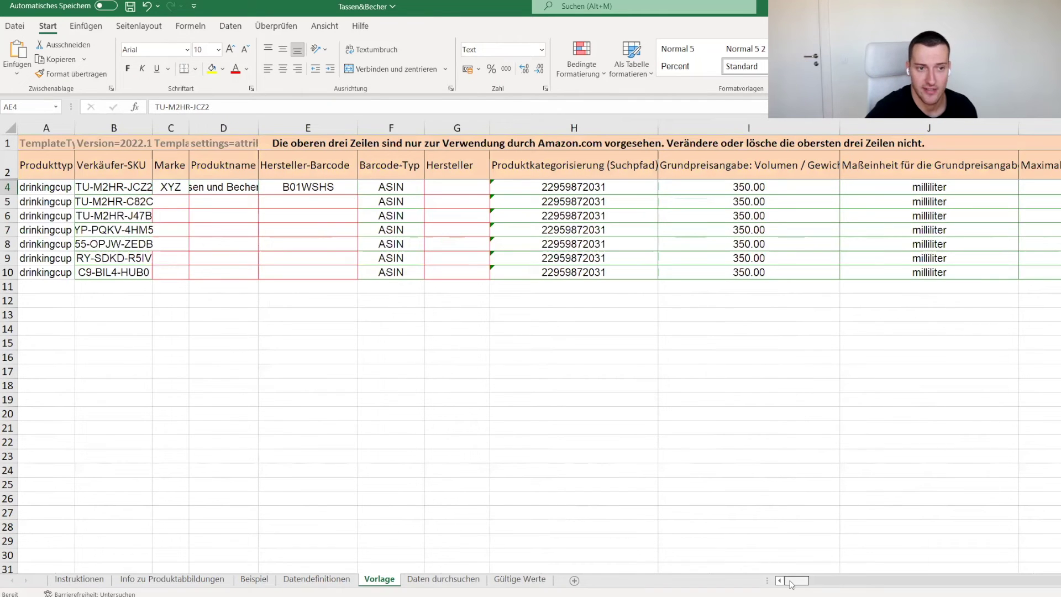
click(131, 188)
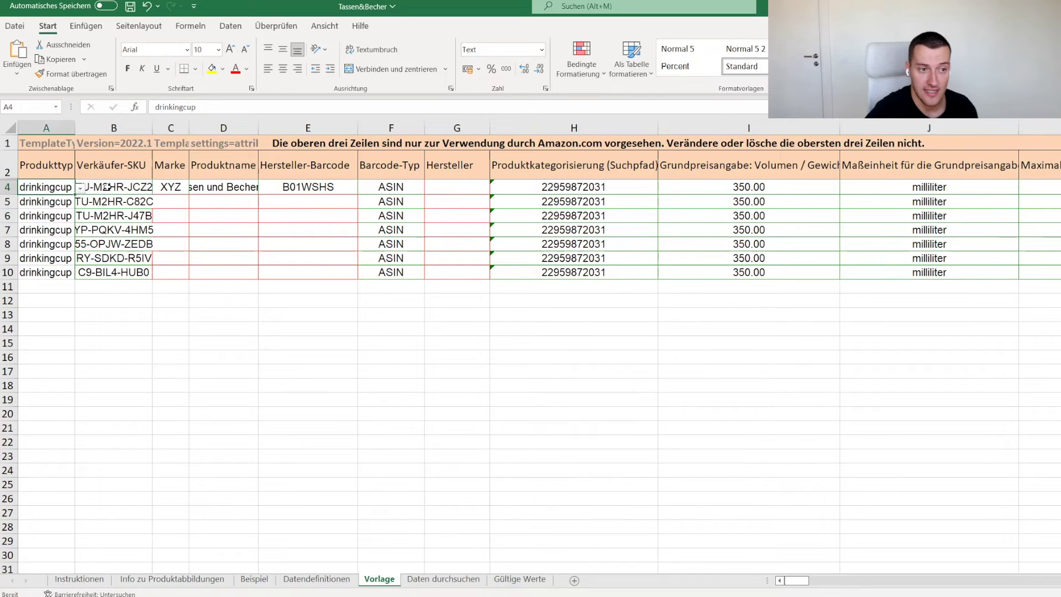
- Review the parent product's Verkäufer-SKU, Marke and Produktname in row 4
click(211, 108)
click(137, 188)
key(Return)
click(168, 187)
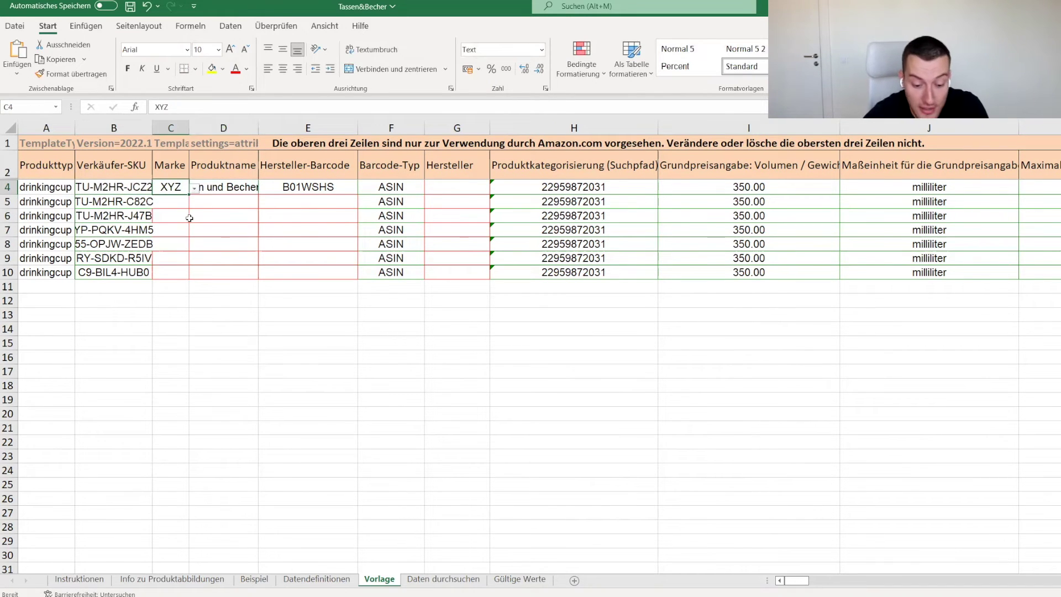
click(240, 189)
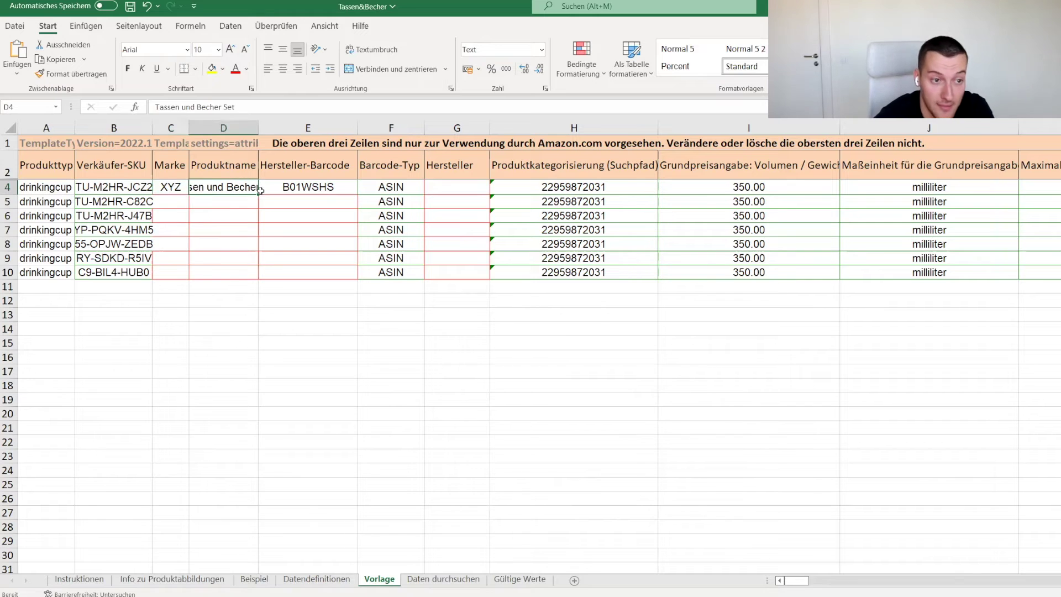
- Clear the Hersteller-Barcode and Barcode-Typ of the parent product in row 4
click(321, 192)
key(Delete)
click(384, 189)
key(Delete)
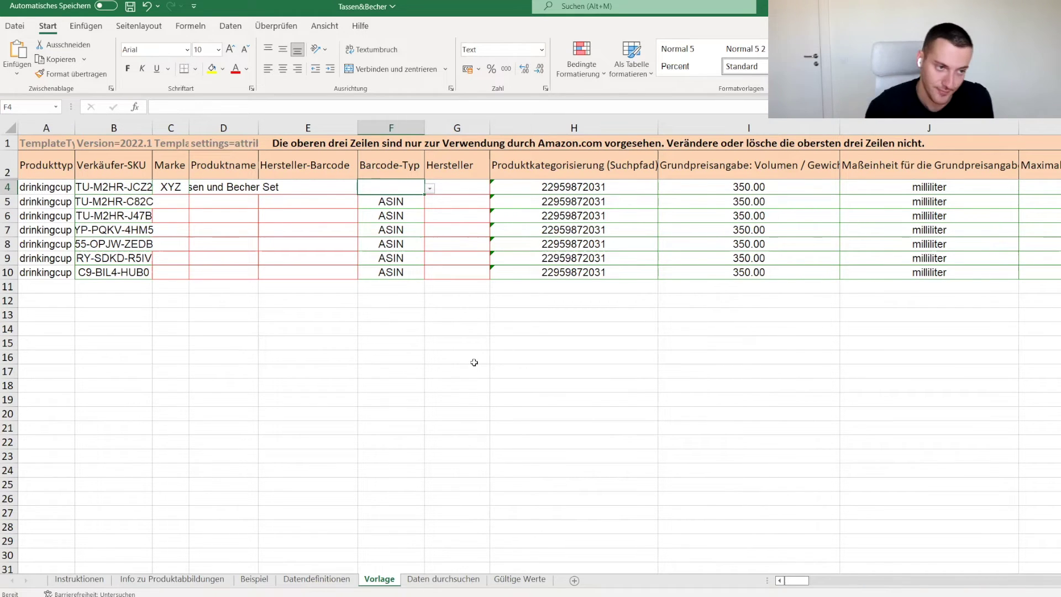
- Compare the parent's Verkäufer-SKU with the SKU des übergeordneten Produkts in rows 4 to 10, including the children's Child and Variation entries
click(141, 189)
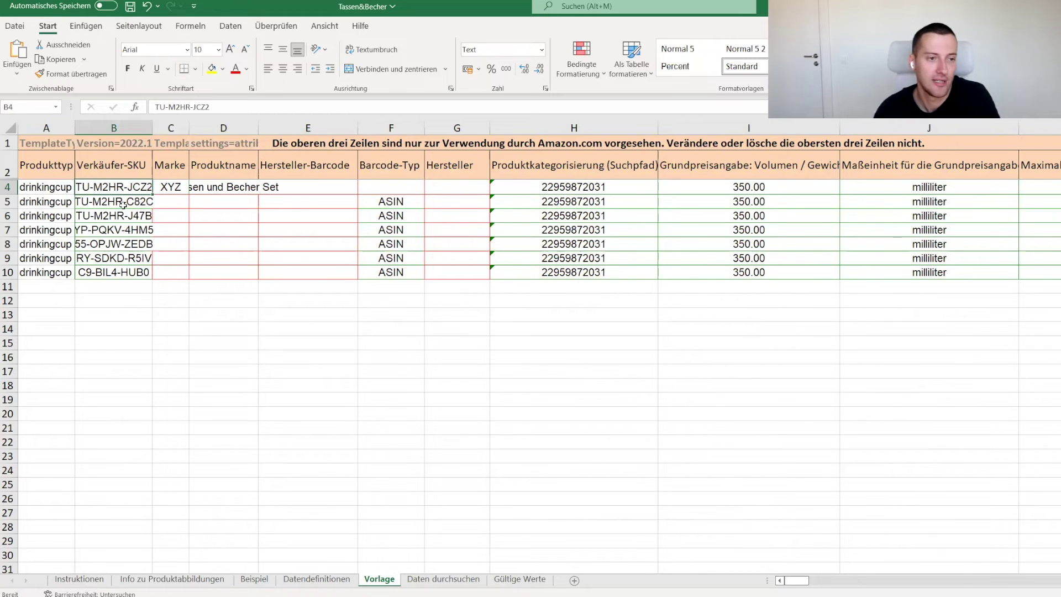
drag(806, 584, 860, 581)
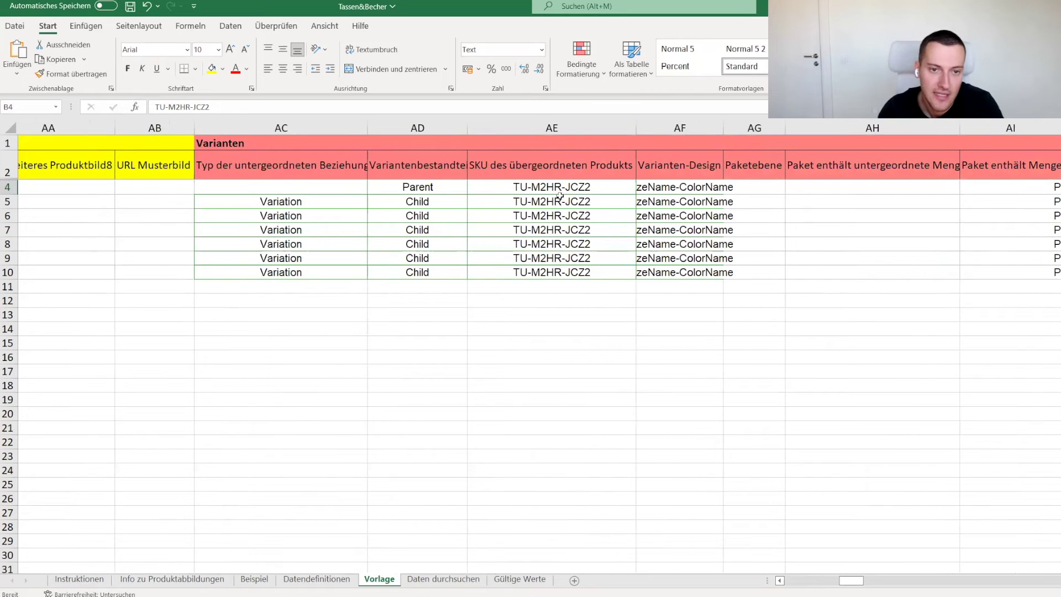
drag(558, 188, 544, 301)
click(539, 273)
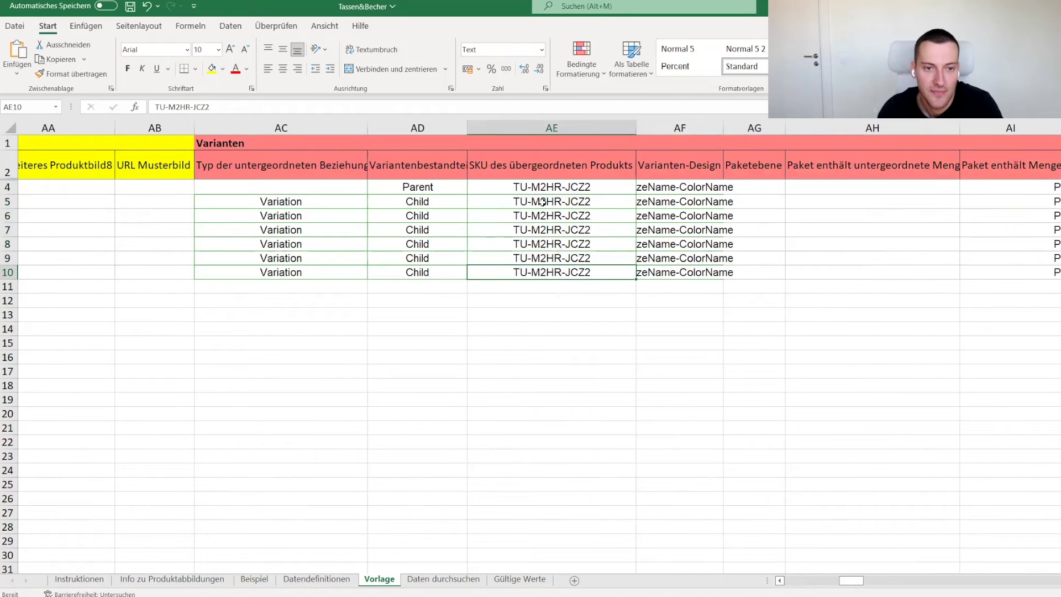
drag(553, 186, 529, 271)
drag(440, 201, 434, 277)
drag(302, 201, 299, 270)
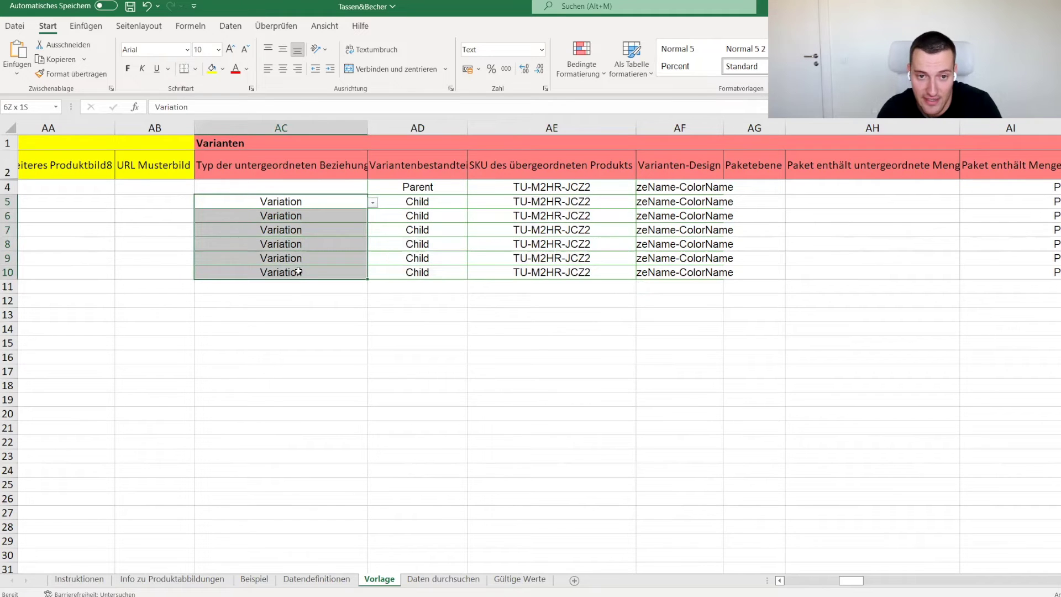
- Browse the Varianten-Design options for the parent in row 4 and choose SizeName-ColorName
click(666, 186)
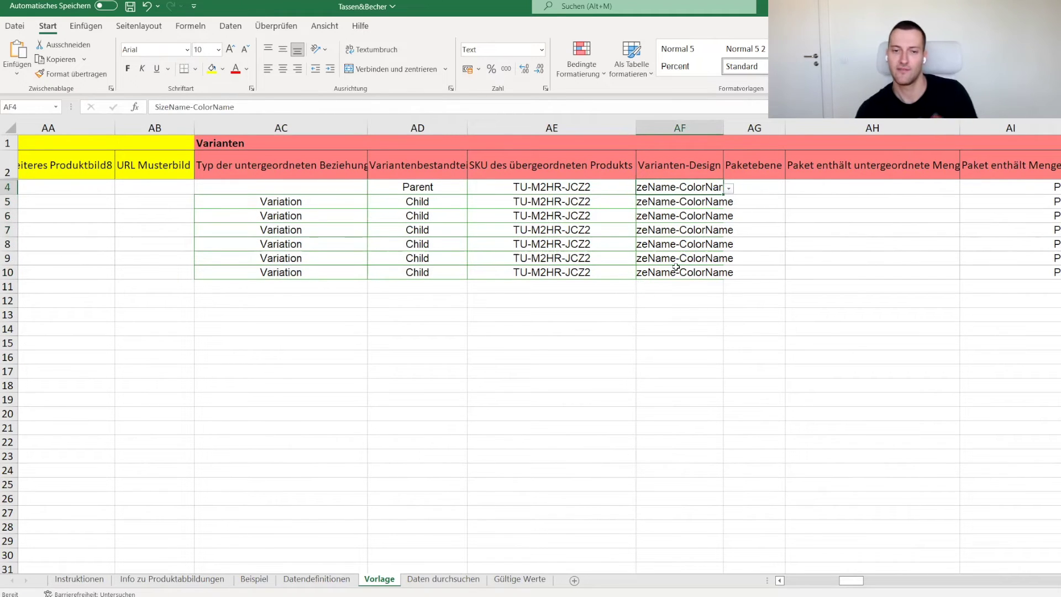
click(729, 189)
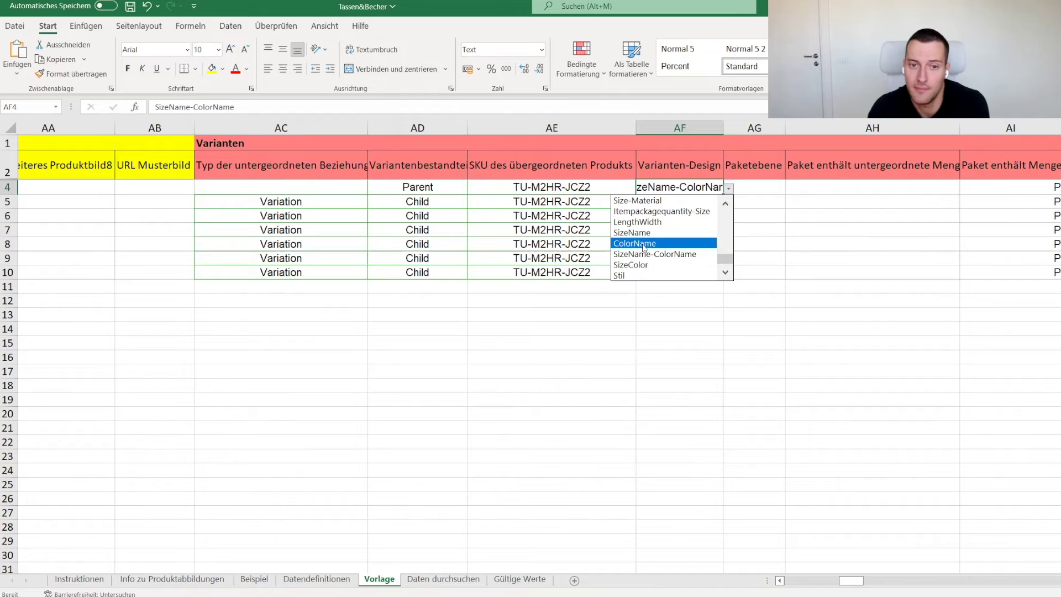
drag(724, 258, 735, 213)
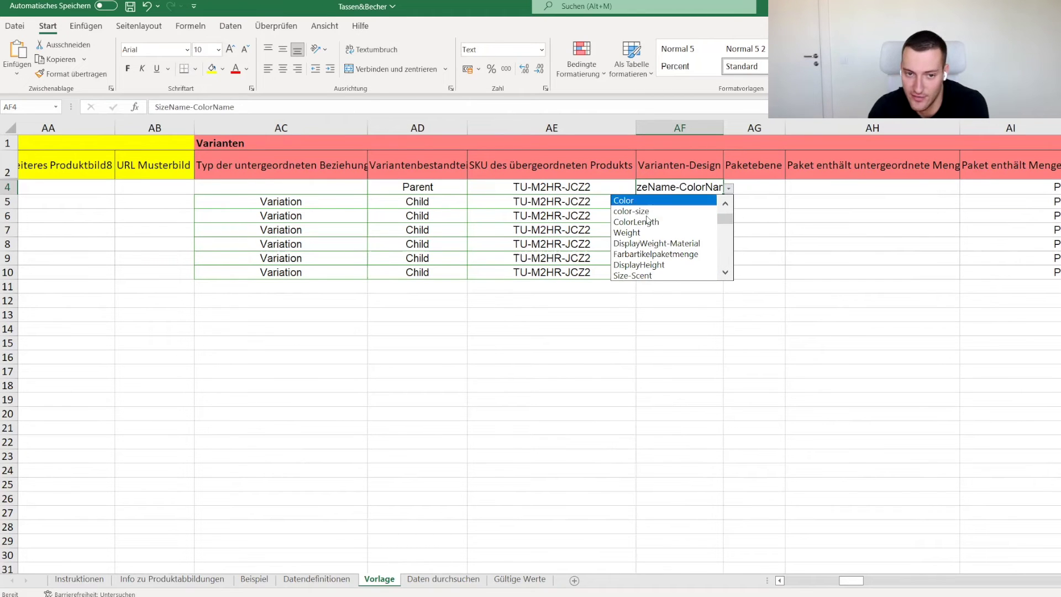
click(726, 251)
click(725, 251)
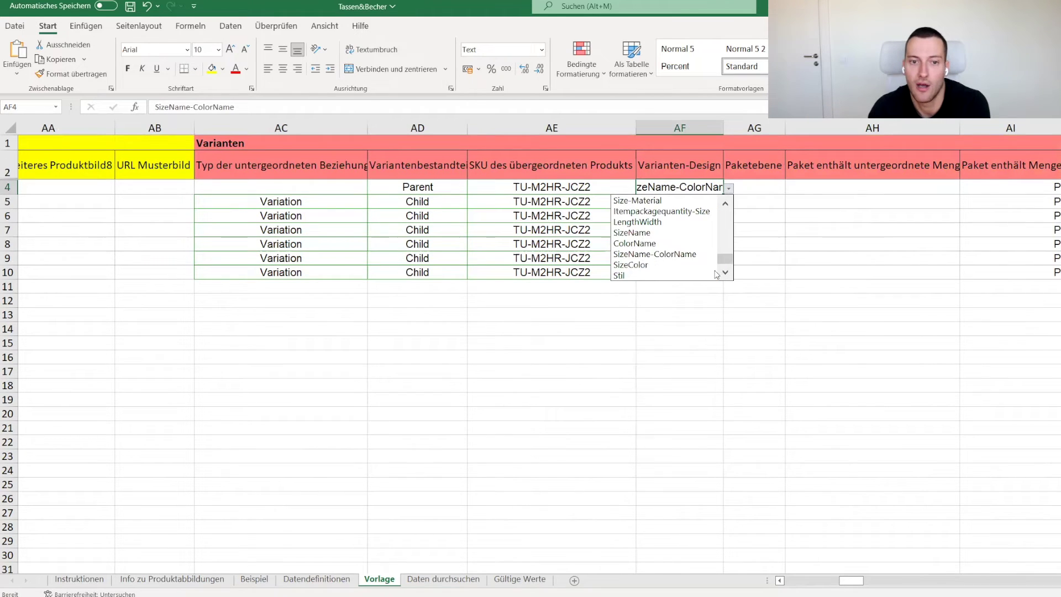
click(654, 254)
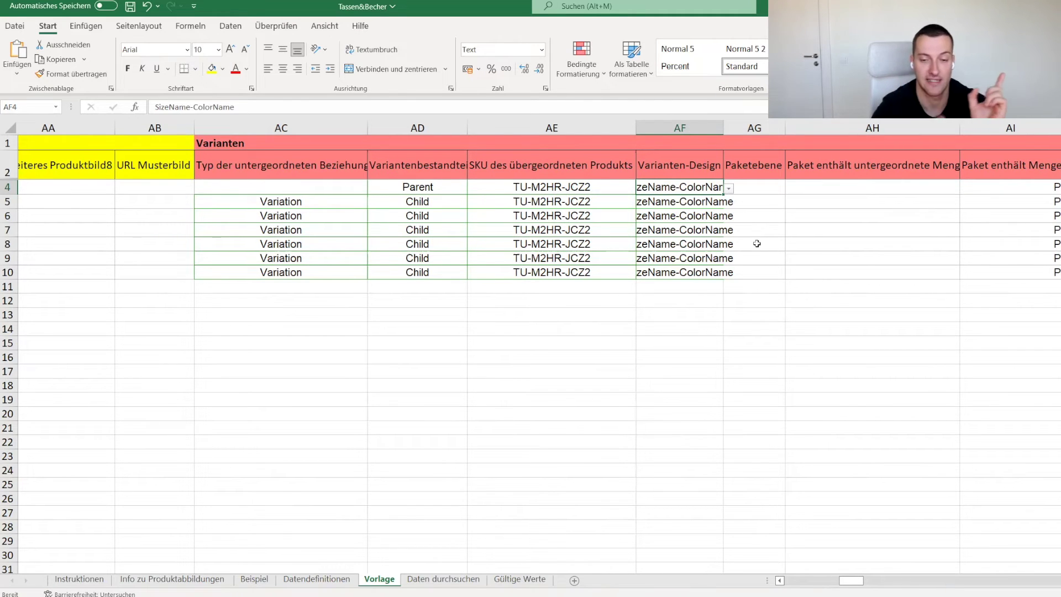
- Compare the alternative Varianten-Design values for the parent, such as Size, Material and Weight, and select SizeName-ColorName again
click(730, 189)
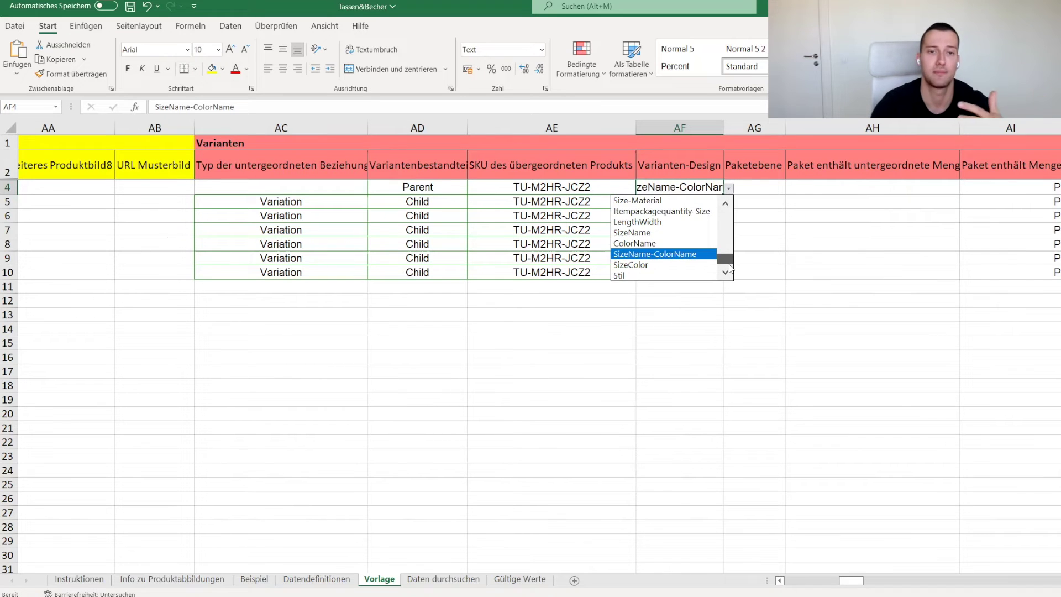
scroll(729, 265, up, 2)
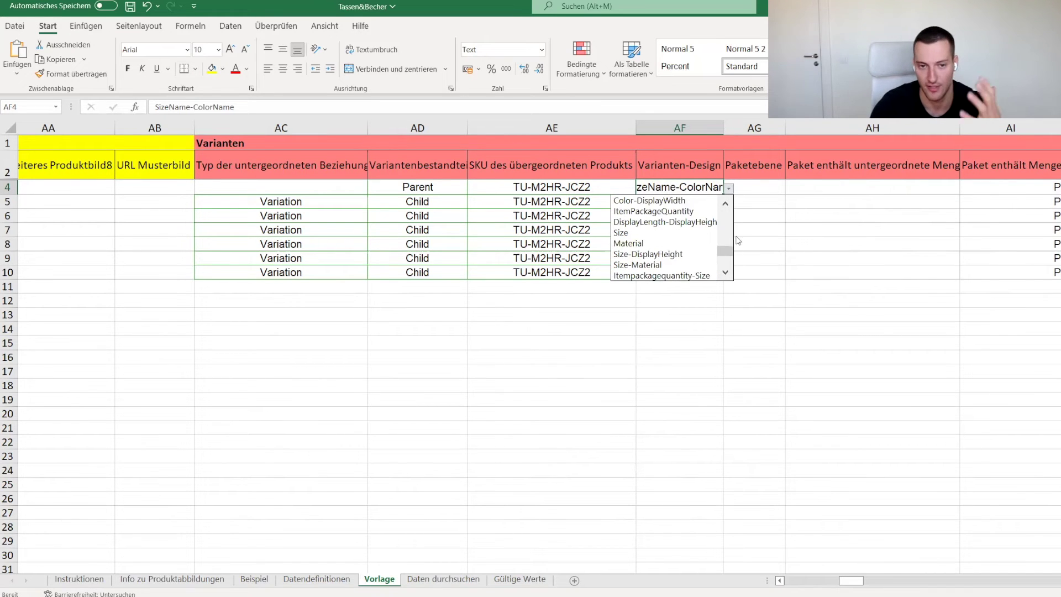
drag(724, 253, 729, 221)
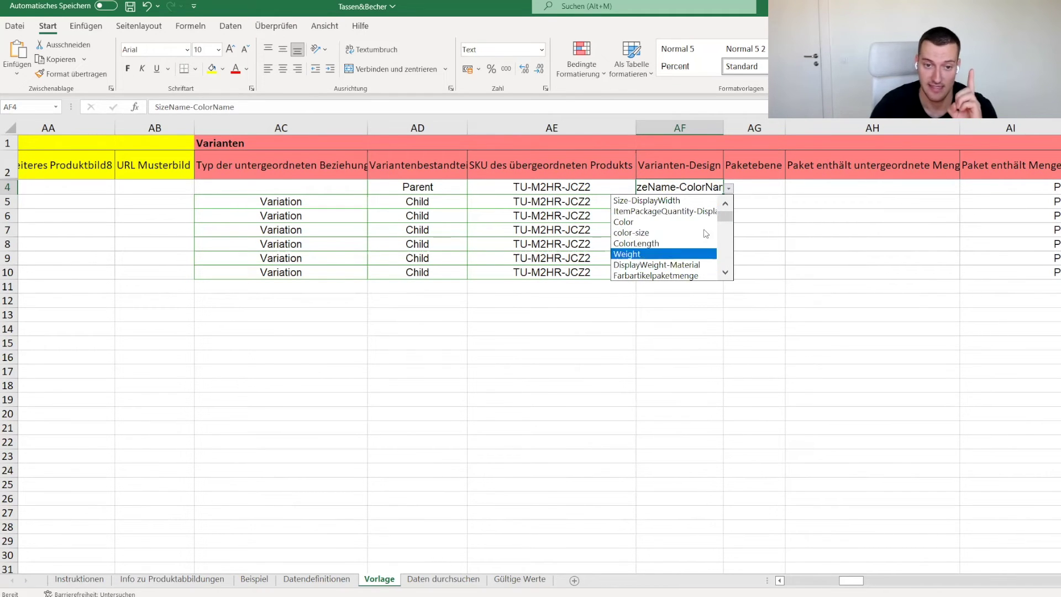
drag(727, 219, 727, 271)
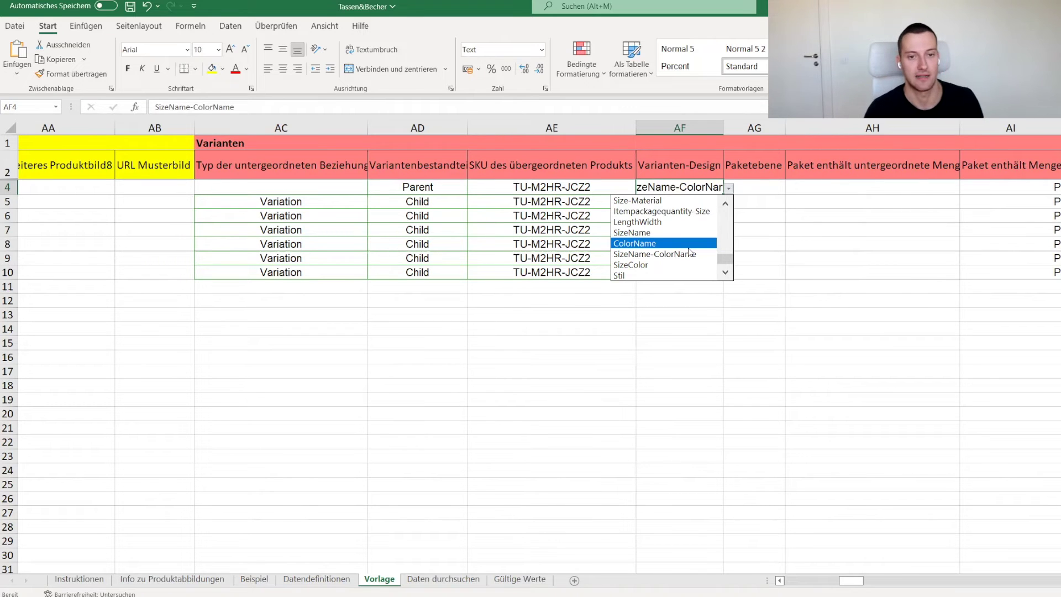
click(666, 255)
click(661, 259)
- Examine the Paketebene options in row 4 and the adjoining package quantity columns for rows 4 to 10
click(759, 191)
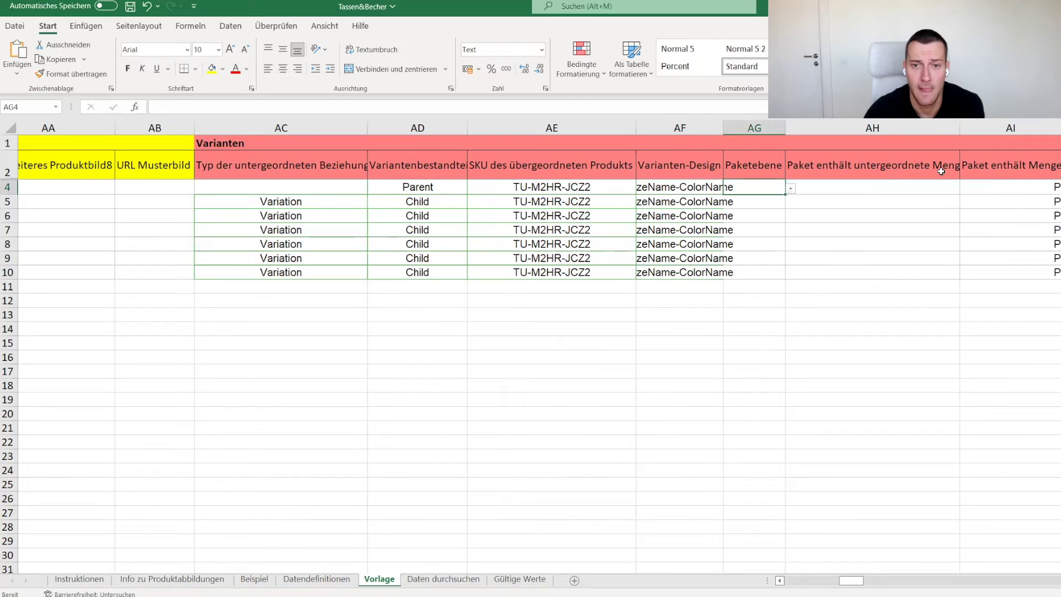
drag(758, 187, 987, 241)
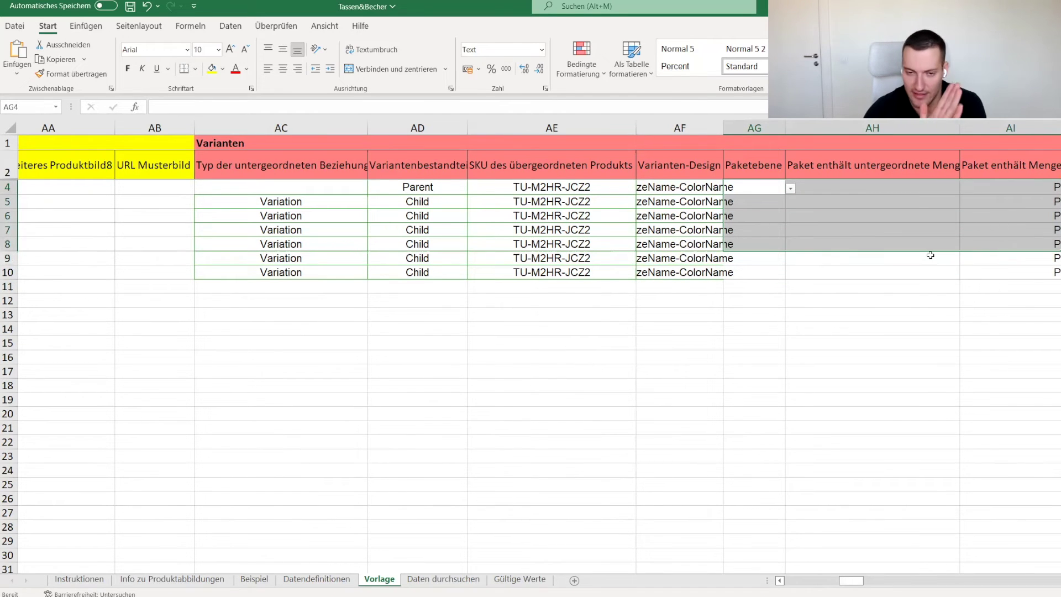
click(755, 244)
click(768, 187)
click(792, 189)
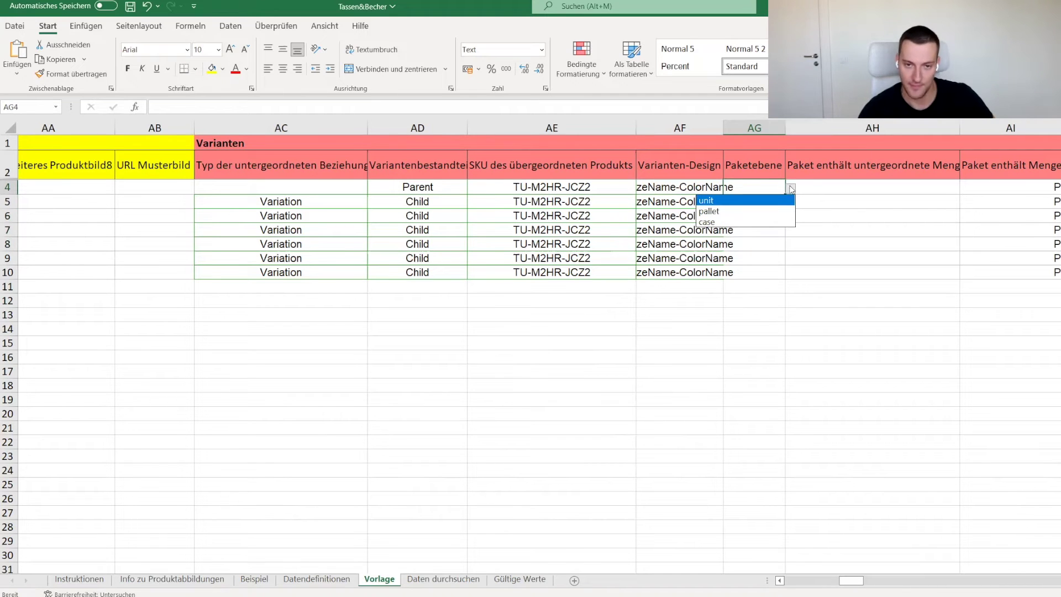
click(791, 188)
drag(765, 187, 1049, 271)
click(971, 358)
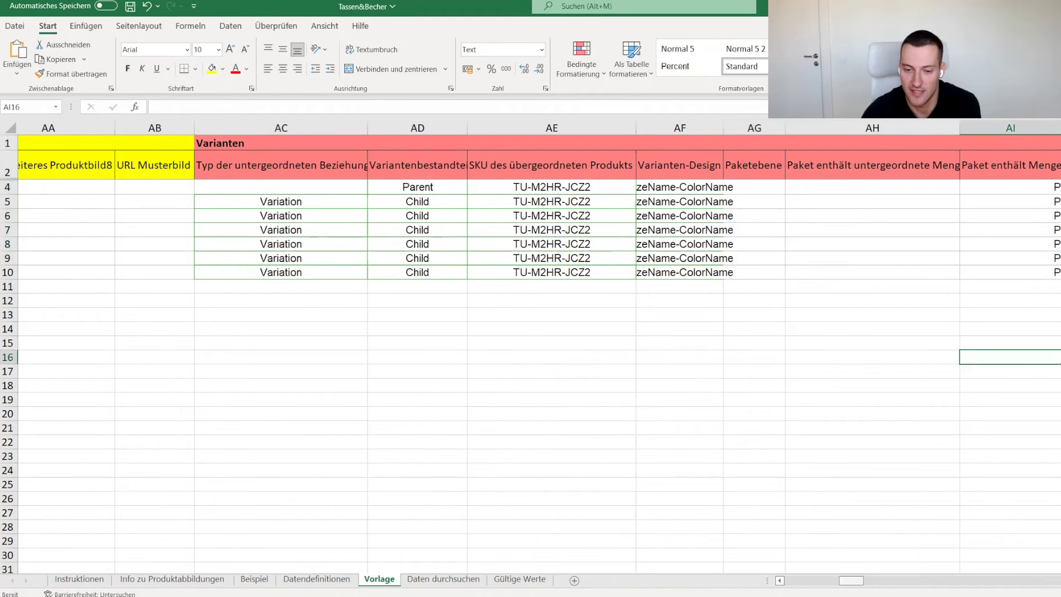
- Examine the Update / Löschen entries in rows 4 to 10 and the selectable values for the parent row
scroll(495, 183, right, 5)
drag(495, 272, 497, 187)
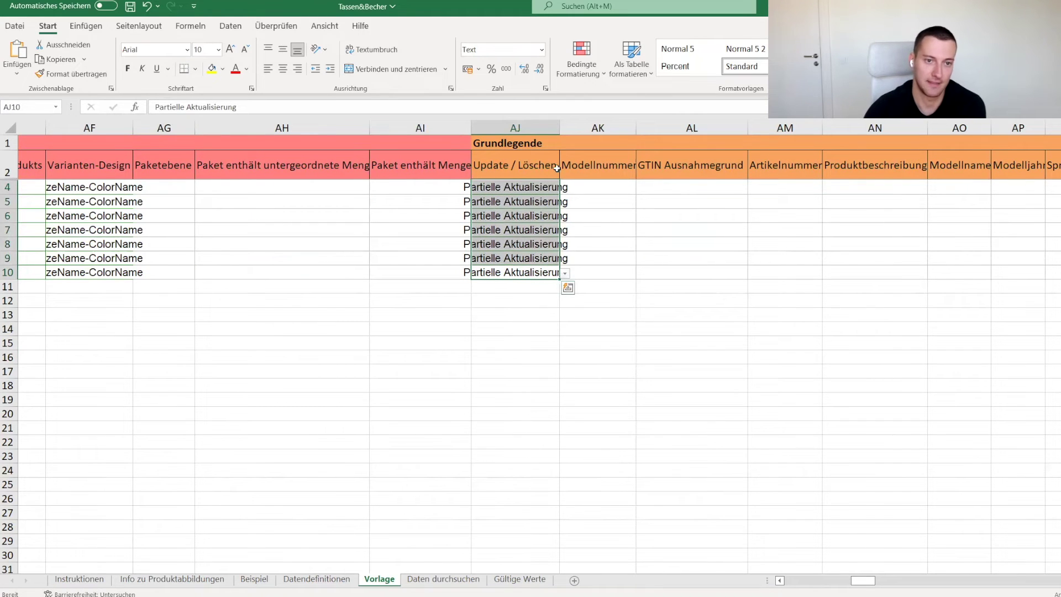
click(552, 186)
click(564, 189)
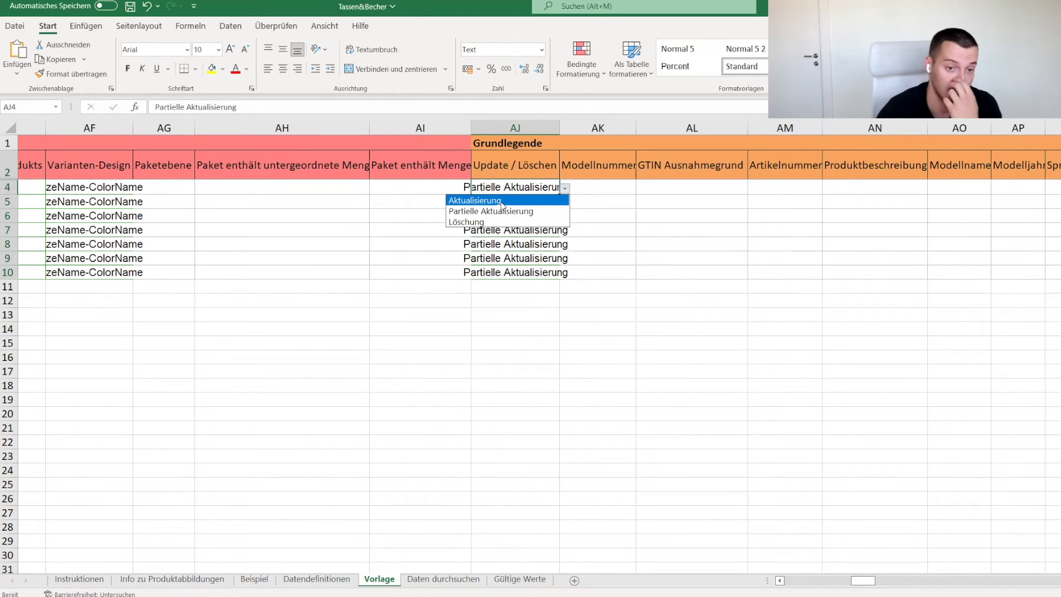
click(363, 194)
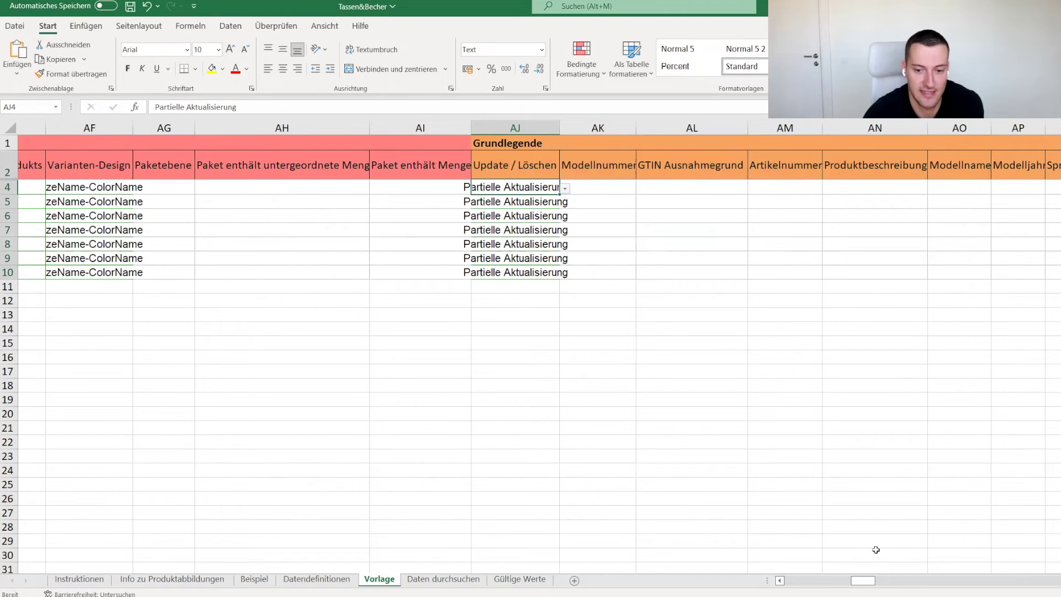
- Inspect the URL Weiteres Produktbild1 and URL Weiteres Produktbild2 fields of the parent product in row 4
drag(855, 585, 825, 580)
click(254, 191)
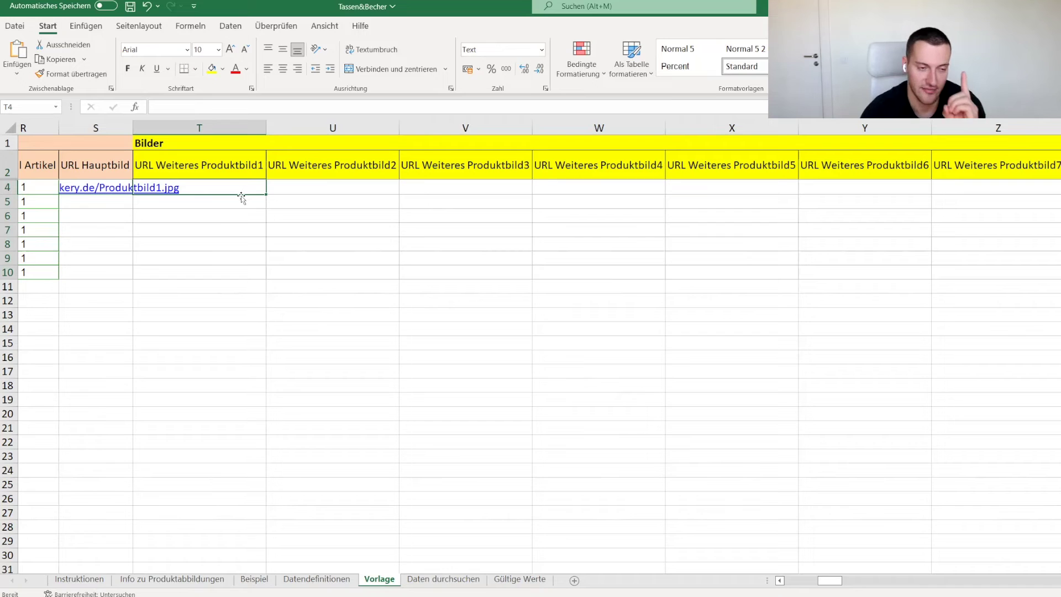
click(327, 184)
click(251, 188)
click(330, 187)
click(251, 188)
click(358, 188)
click(258, 187)
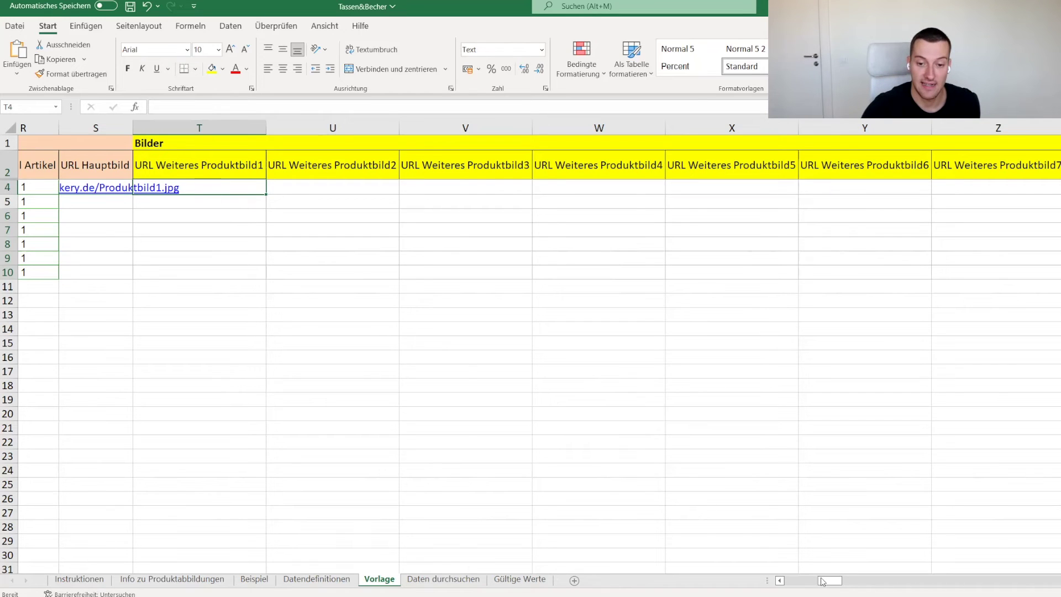
- Check the Paketebene and Update / Löschen cells of the parent product in row 4
drag(829, 580, 846, 580)
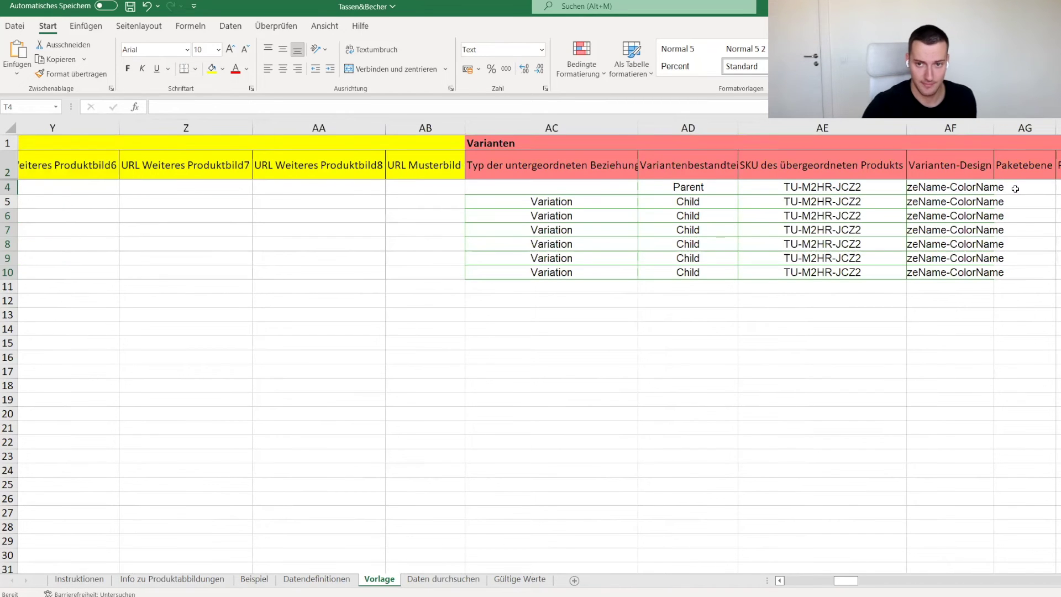
click(1015, 188)
drag(851, 581, 856, 581)
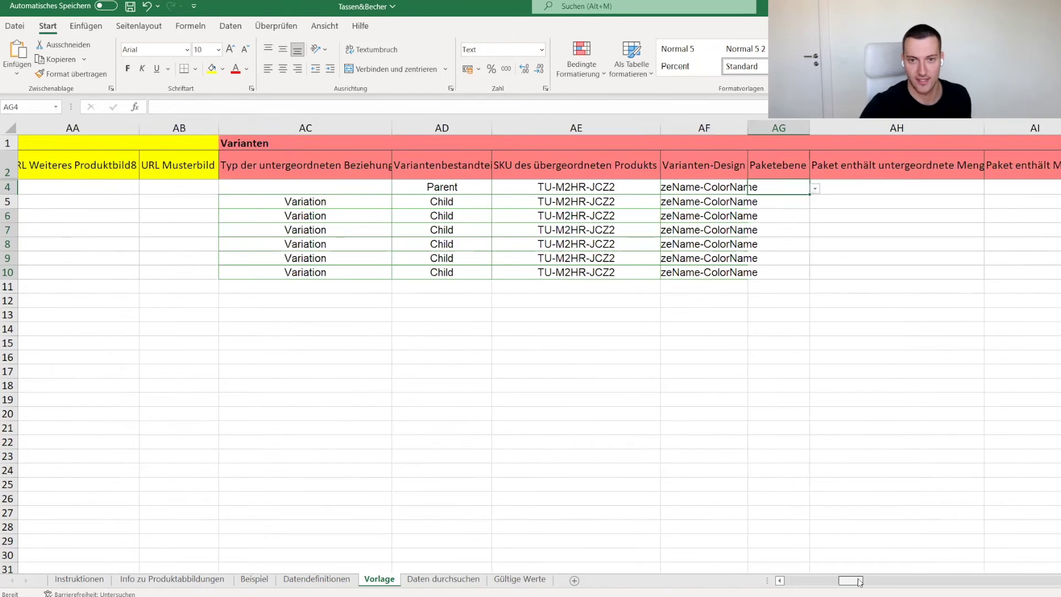
click(1059, 188)
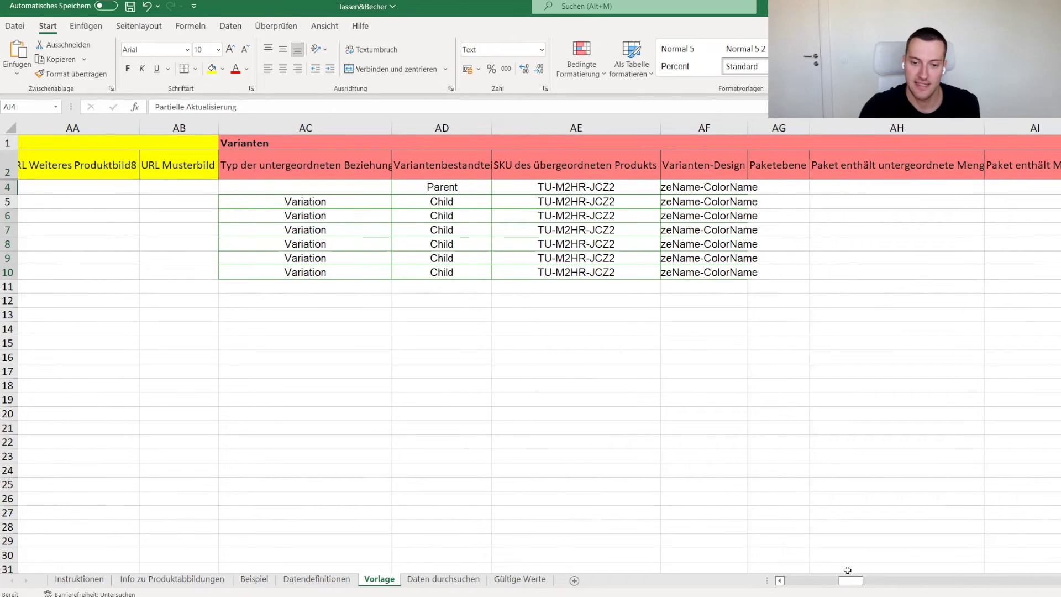
- Compare the parent's URL Hauptbild with its URL Weiteres Produktbild1 field in row 4
drag(852, 580, 827, 580)
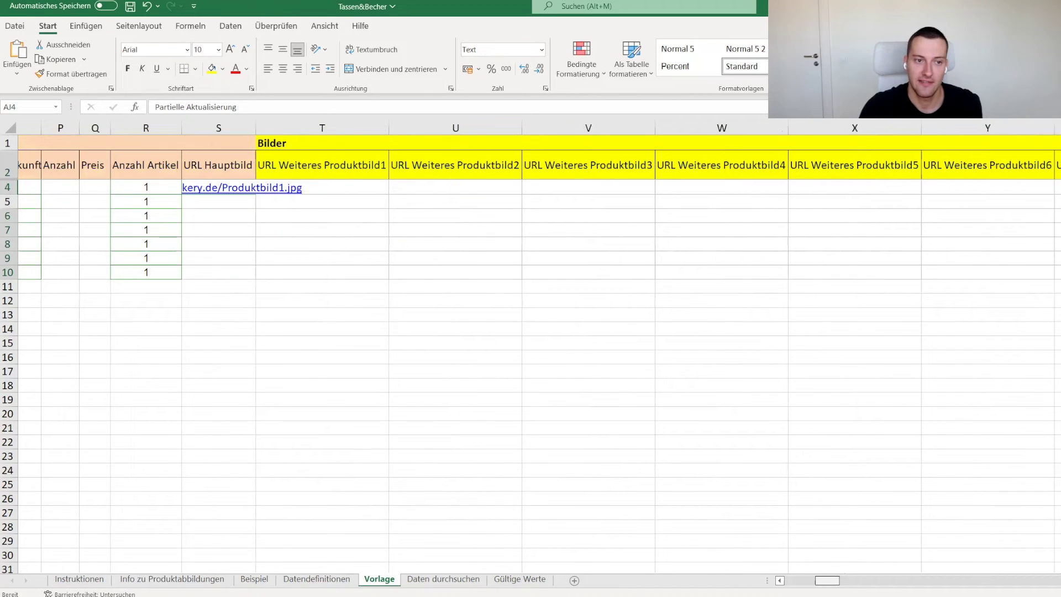
click(347, 190)
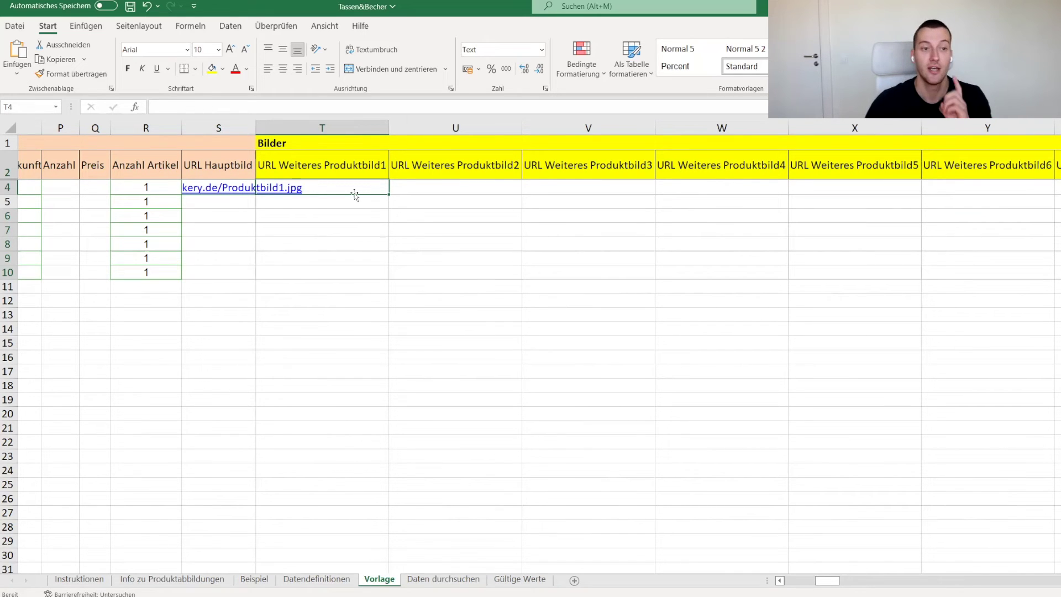
click(168, 188)
key(Right)
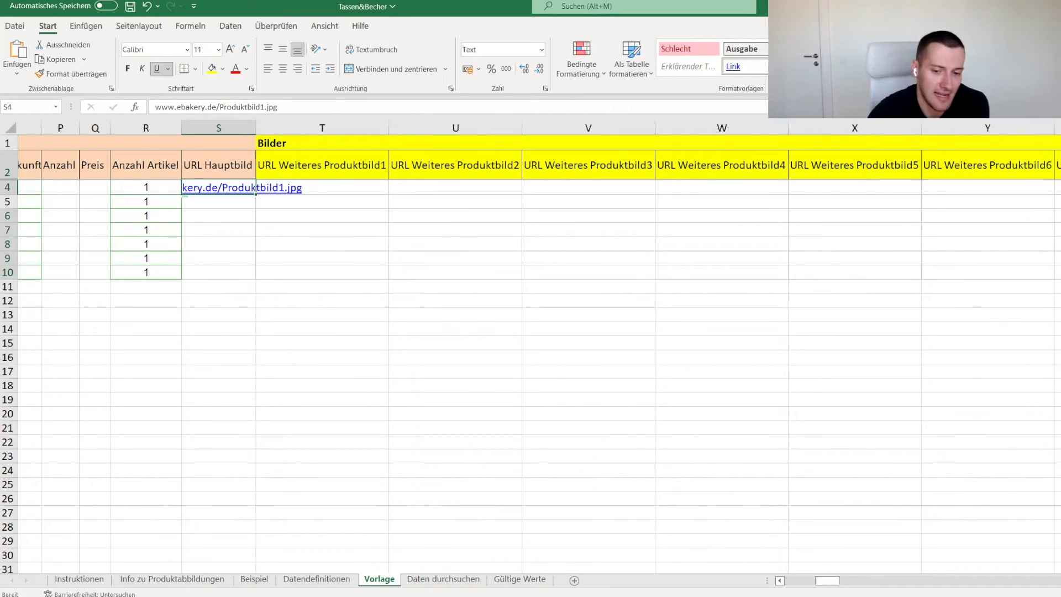
- Recheck the selectable Update / Löschen values for the parent product in row 4
scroll(531, 353, right, 5)
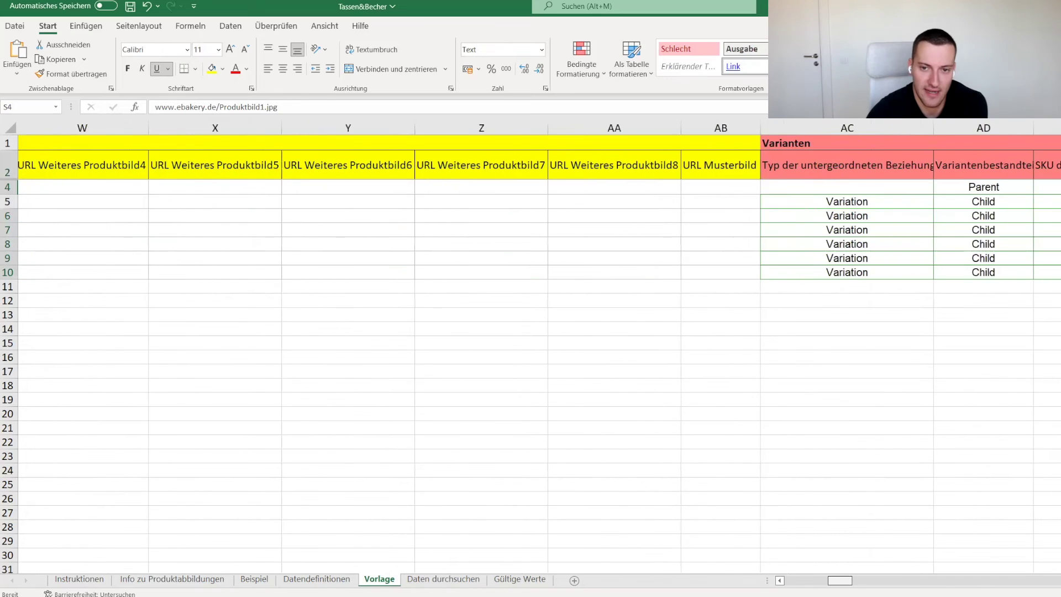
scroll(889, 534, right, 6)
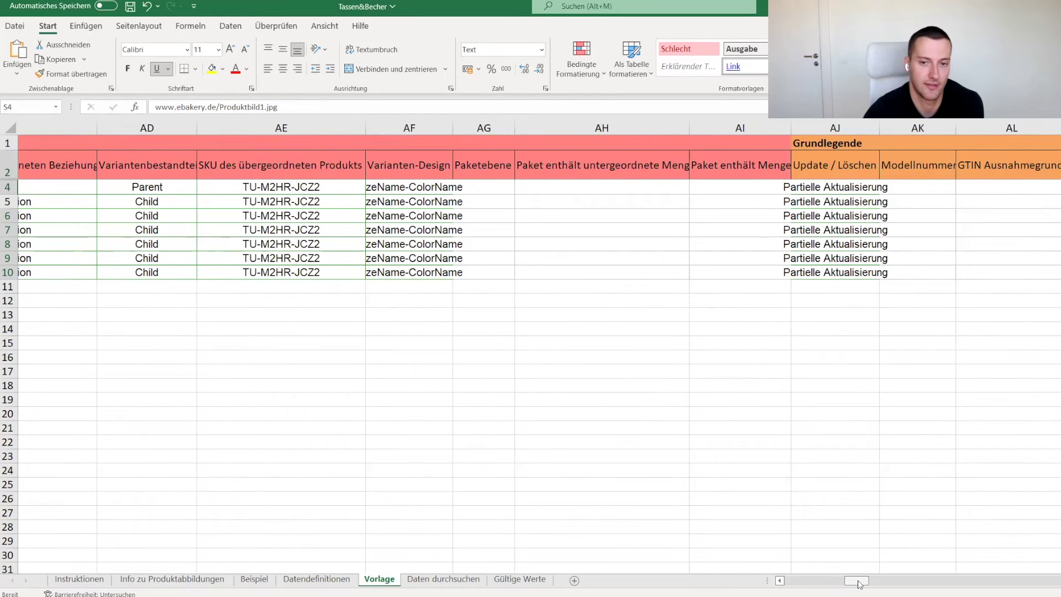
click(840, 190)
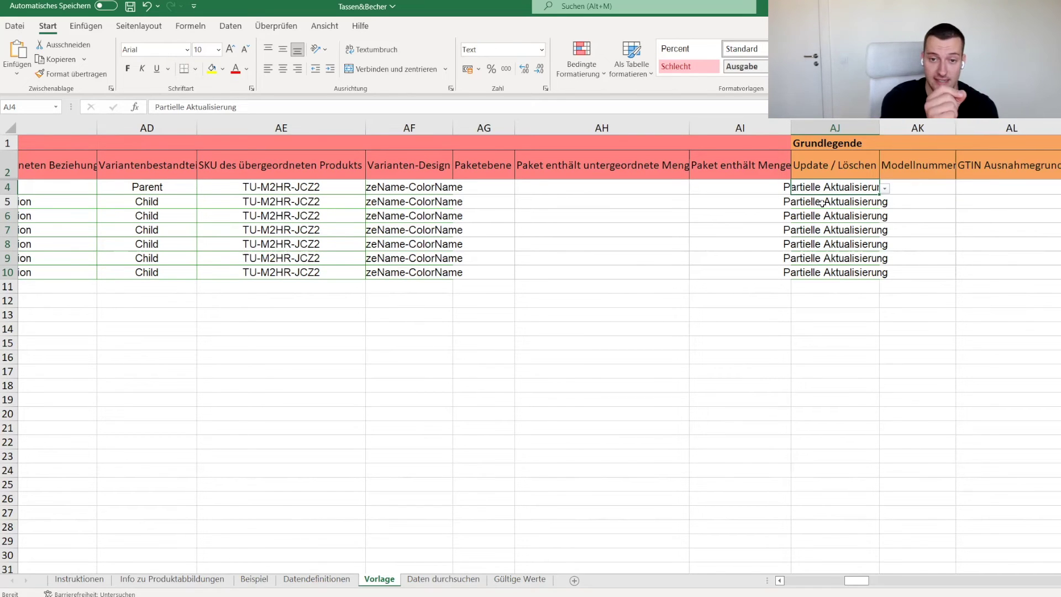
click(885, 189)
click(885, 189)
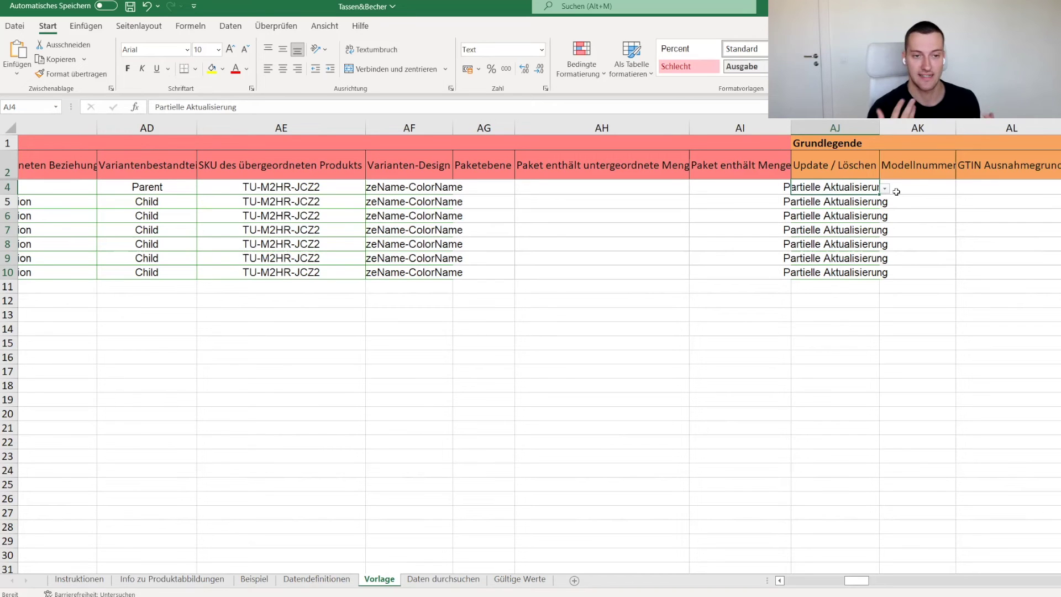
- Look over the Artikelerkennung columns and the Größe entries of the products
click(1058, 187)
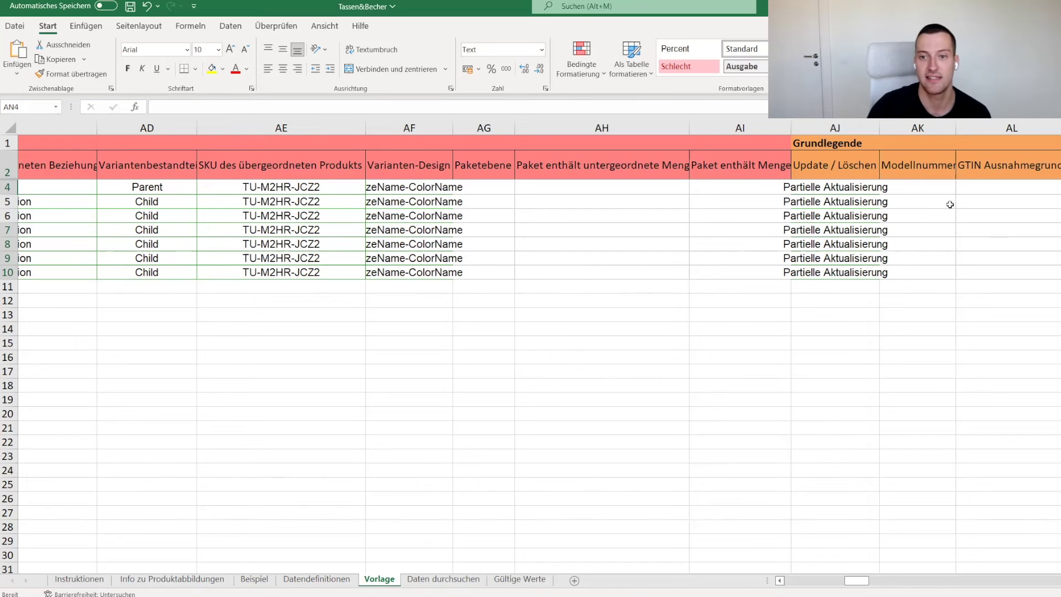
scroll(488, 203, right, 4)
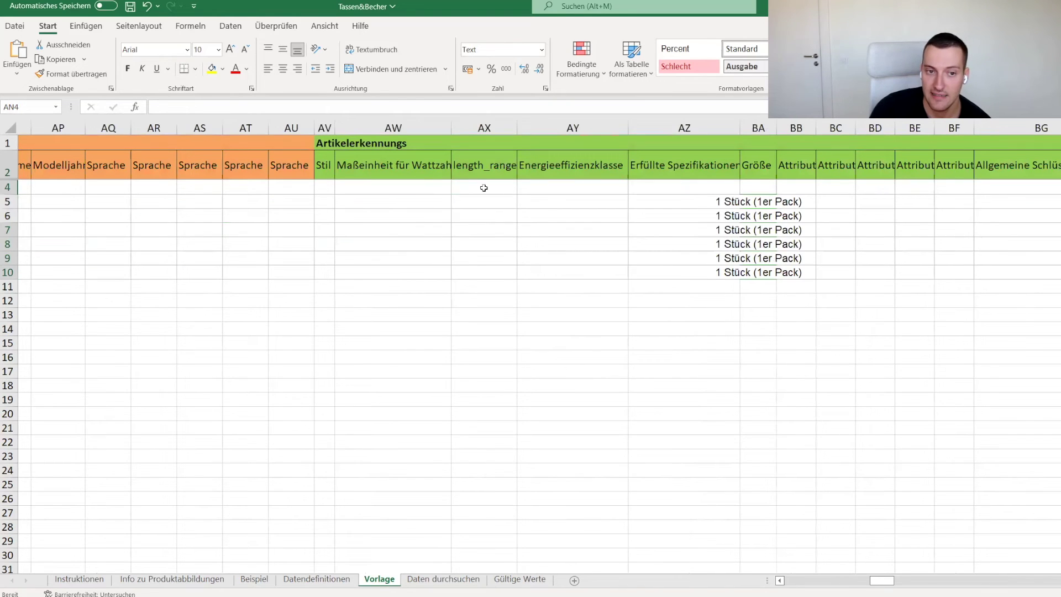
drag(483, 187, 719, 271)
click(484, 328)
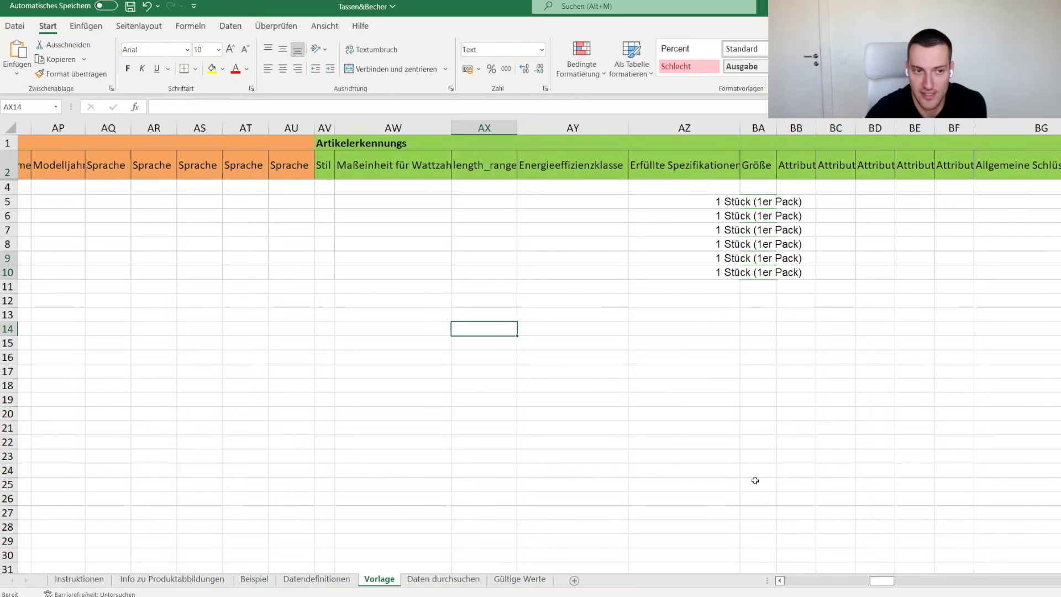
- Review the Typ der untergeordneten Beziehung entries of the child products in rows 5 to 10
drag(884, 584, 858, 583)
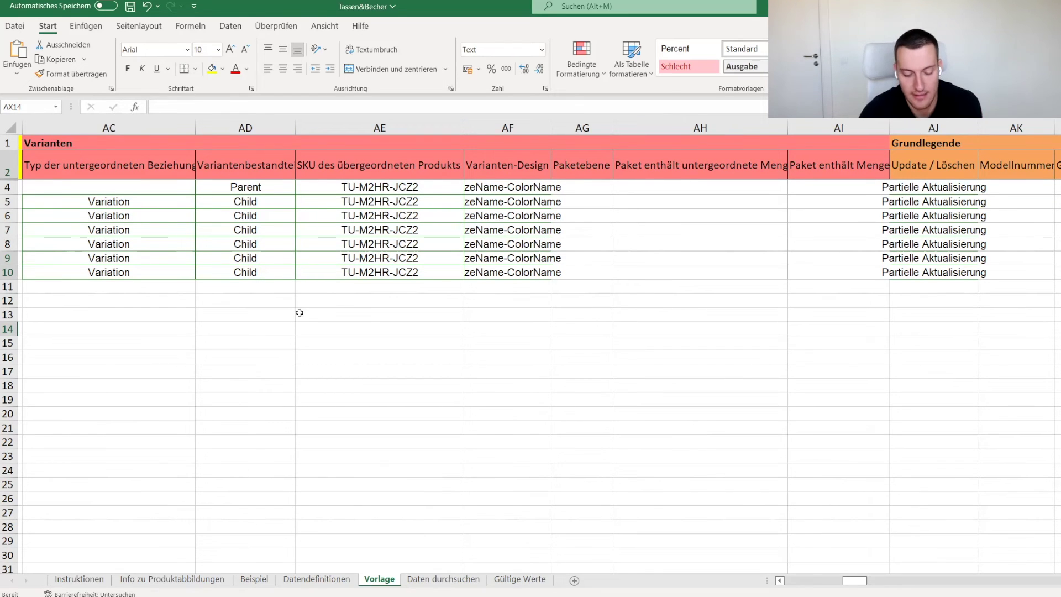
drag(104, 208, 149, 273)
click(149, 300)
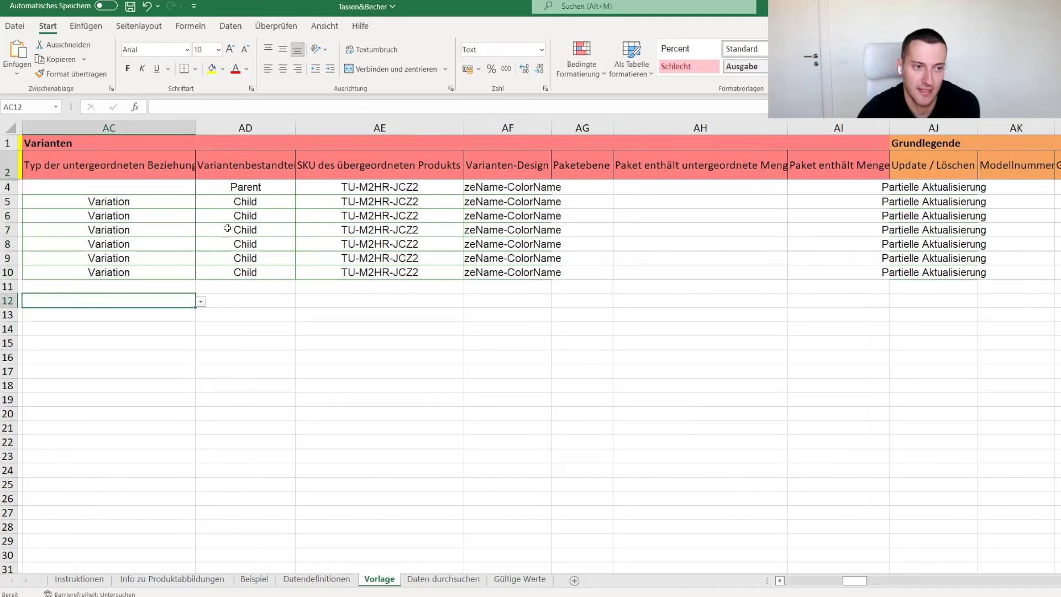
- Examine the Varianten-Design entries in rows 4 to 10 and the selectable variation themes for the child product in row 5
click(518, 188)
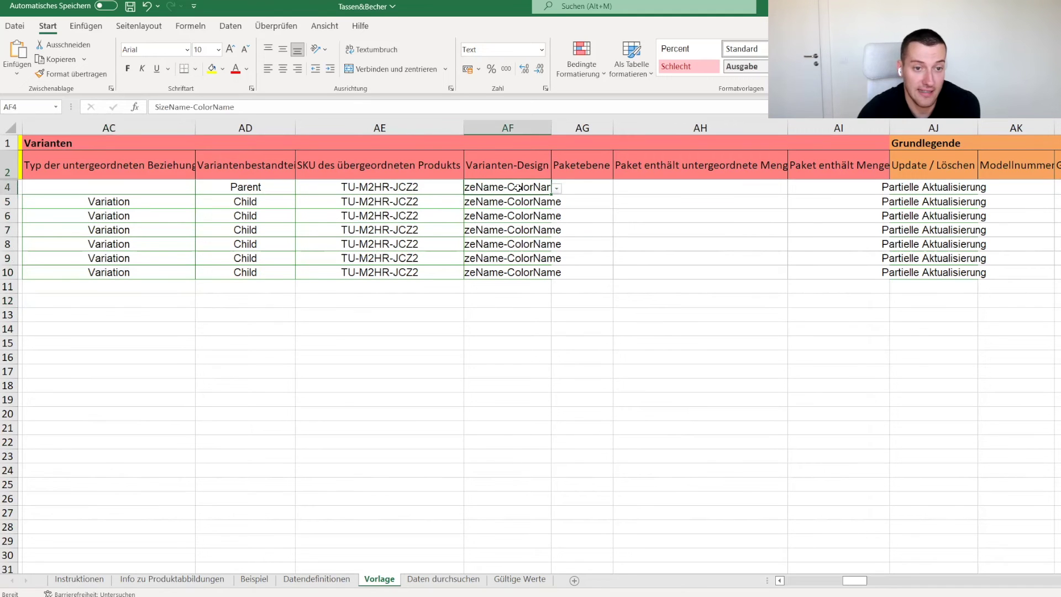
click(514, 201)
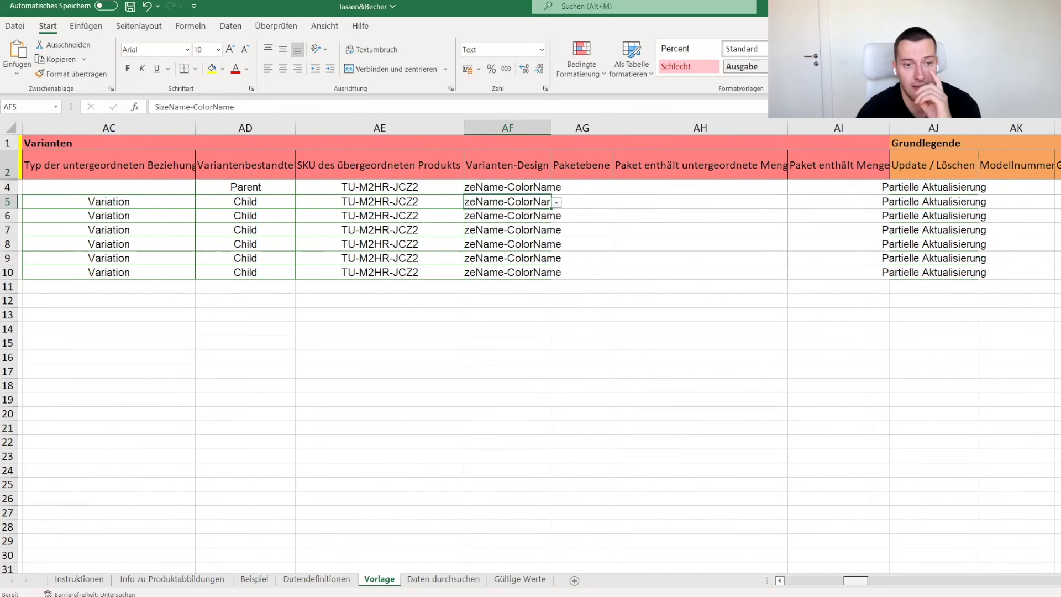
scroll(531, 331, right, 3)
scroll(500, 203, left, 3)
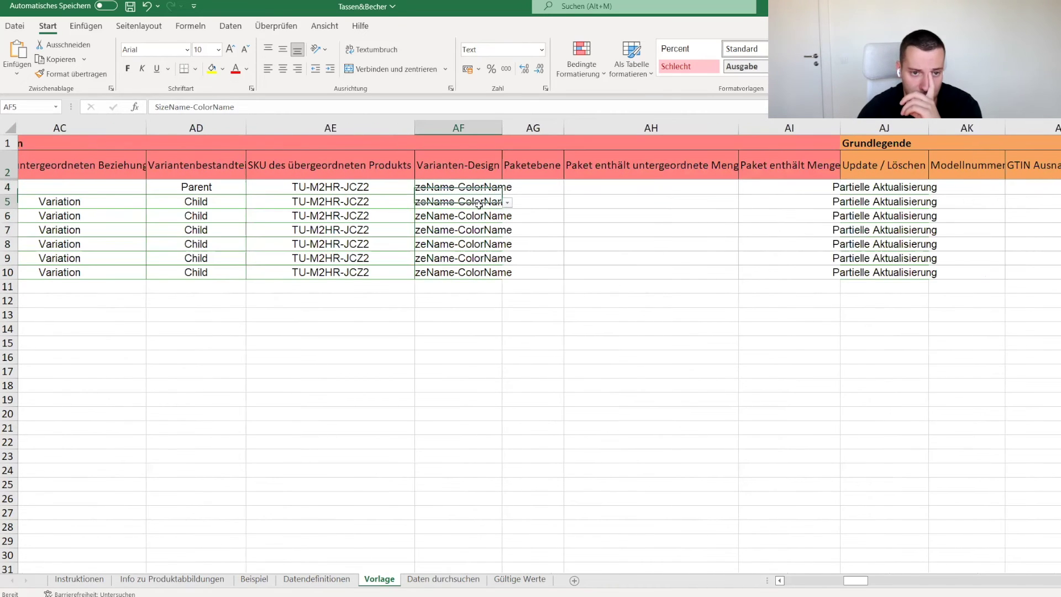
click(507, 203)
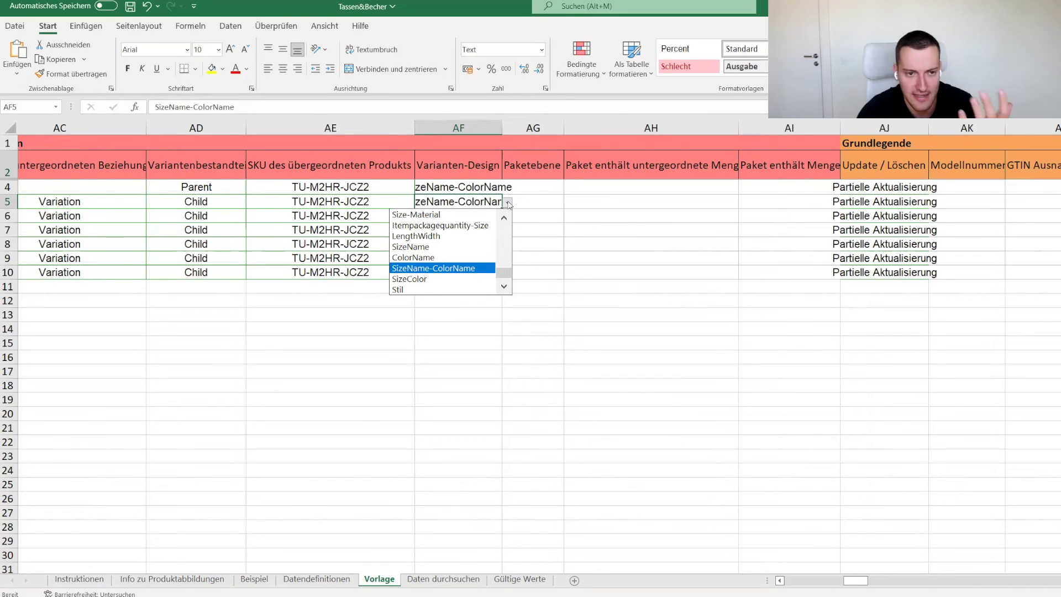
click(507, 203)
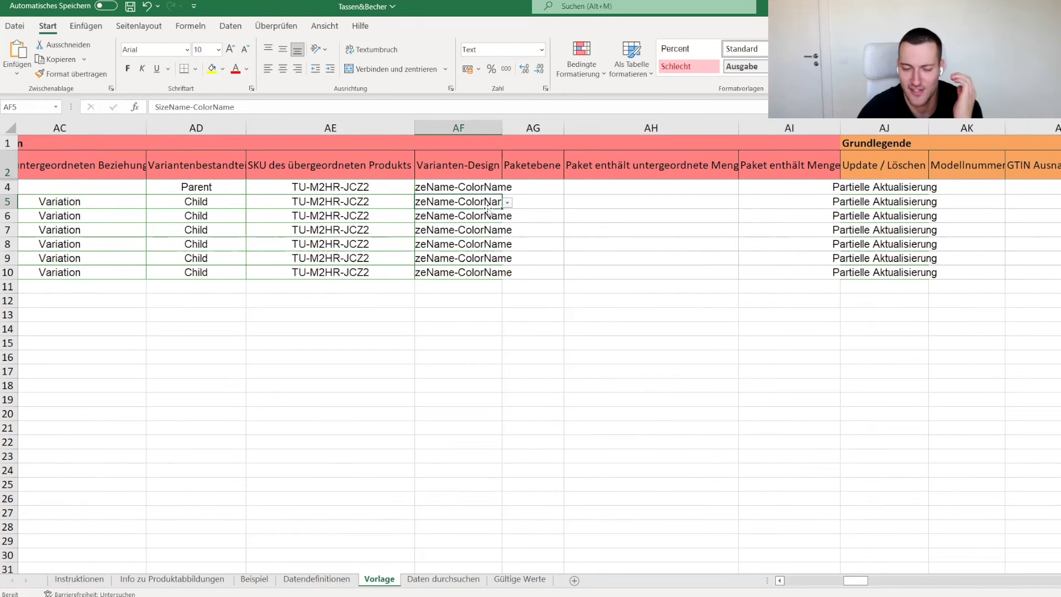
drag(444, 191, 441, 273)
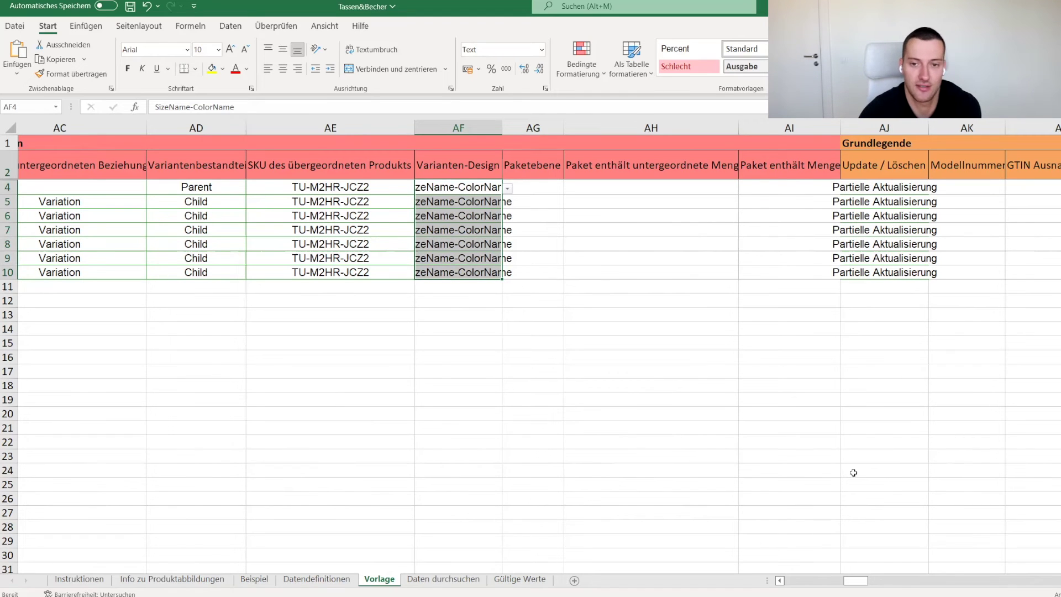
- Examine the Größe column's input hint and the size entries of the child products in rows 5 to 10
drag(860, 583, 891, 581)
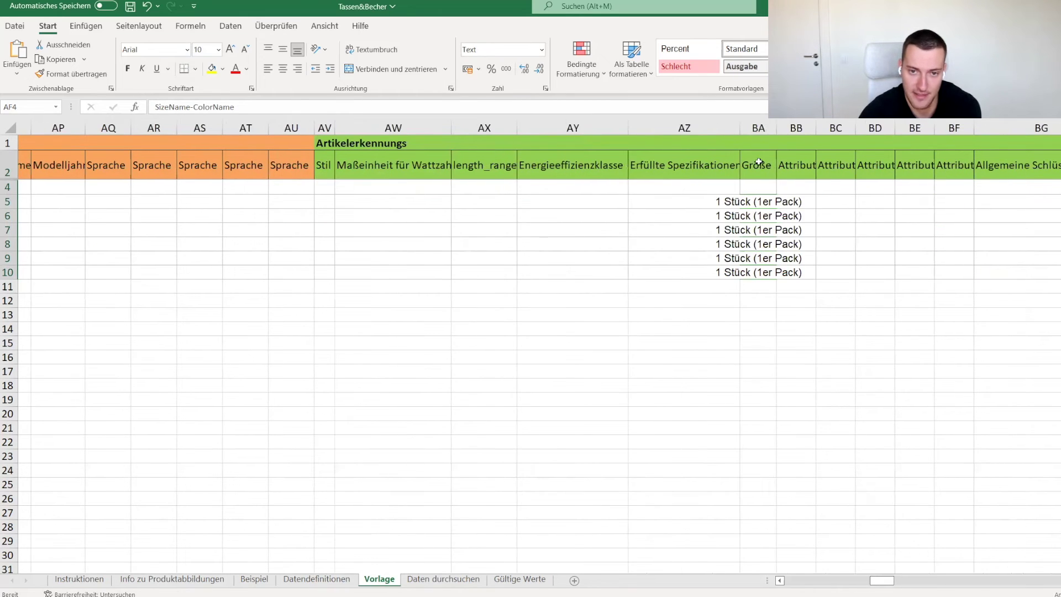
click(758, 164)
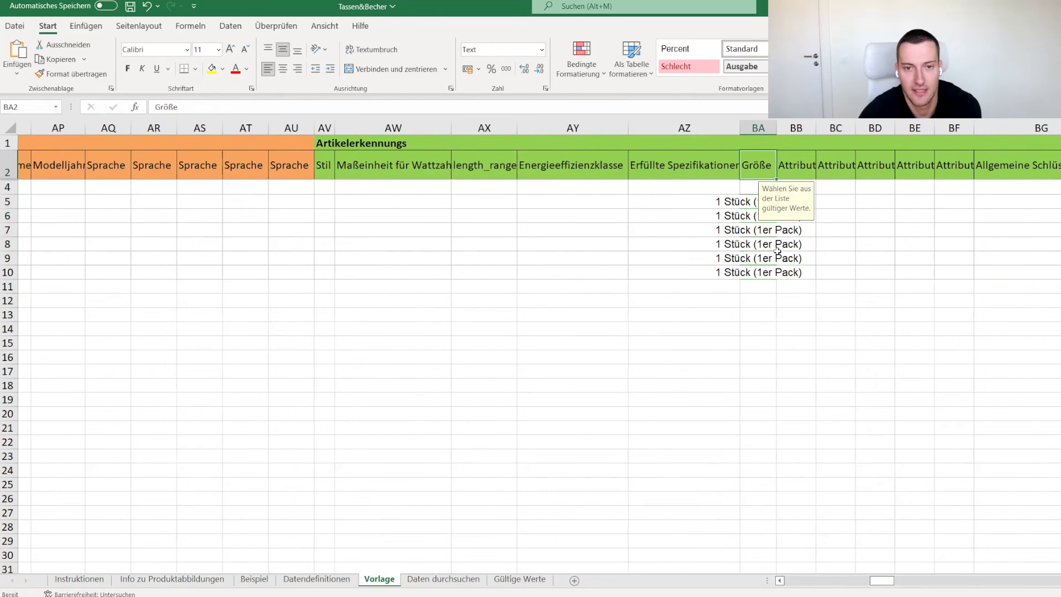
click(756, 202)
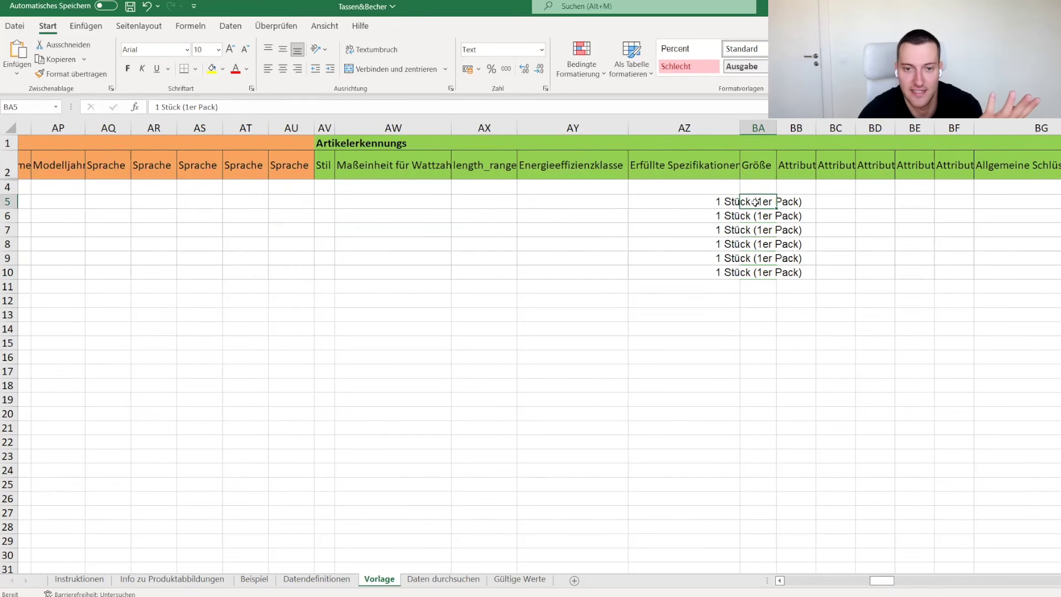
drag(747, 203, 758, 273)
click(758, 313)
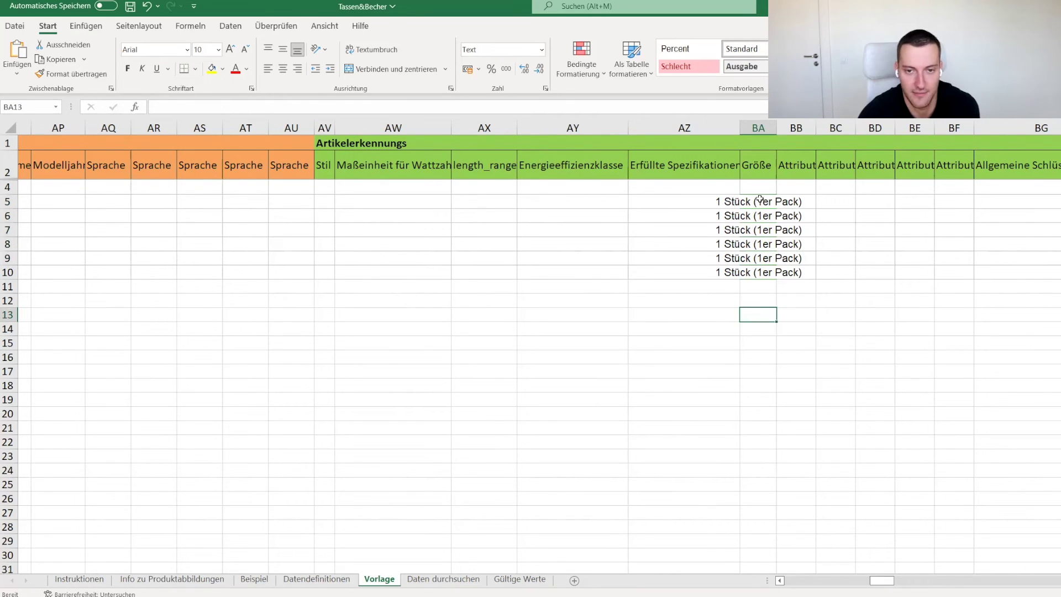
drag(754, 199, 759, 273)
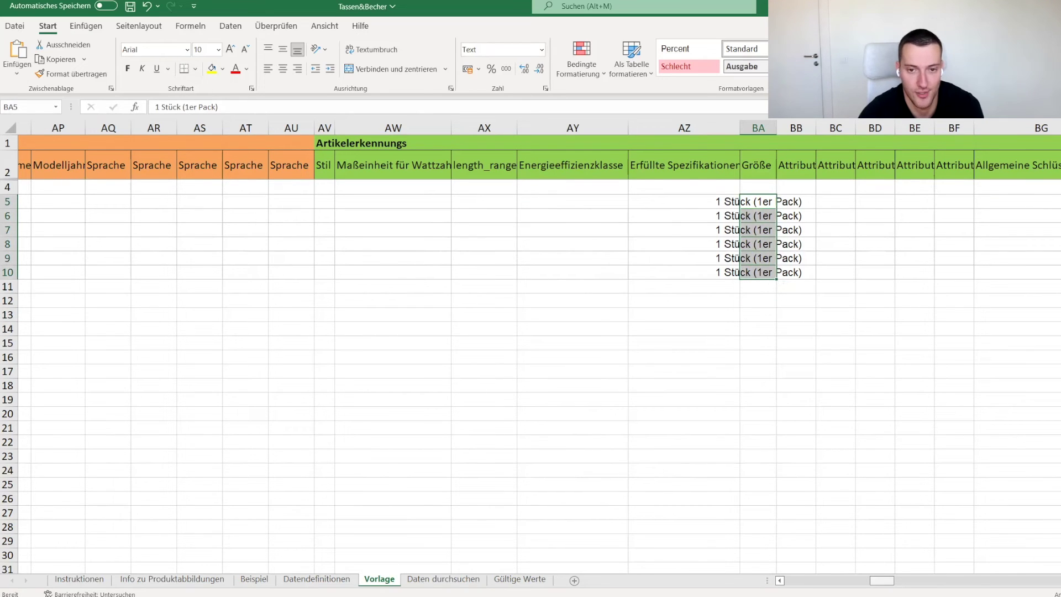
- Read the Farbe column's input hint and go through the colour names of the child products from row 5 to row 9
drag(882, 580, 887, 580)
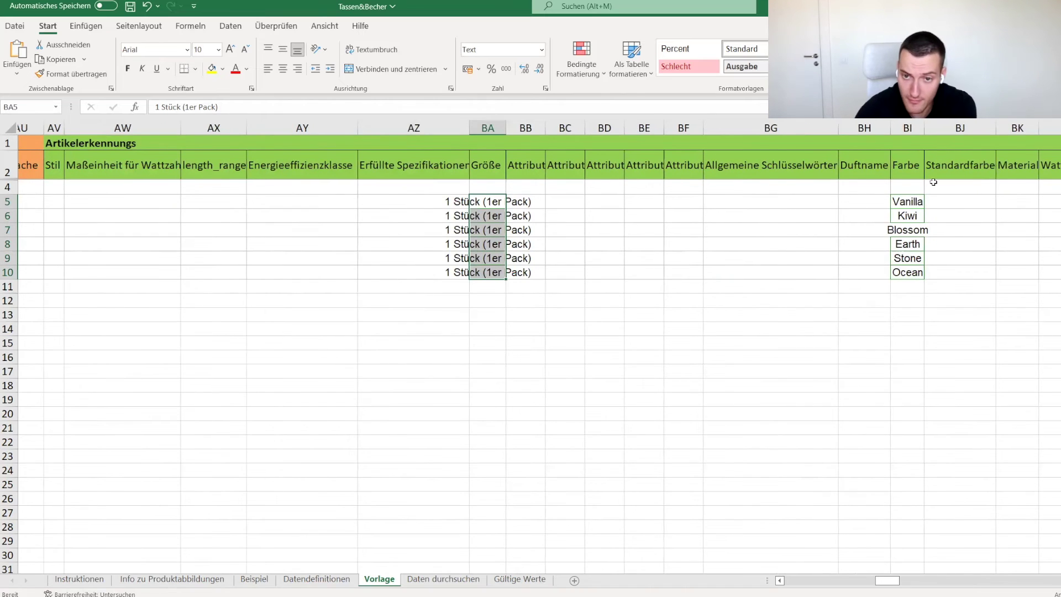
click(907, 166)
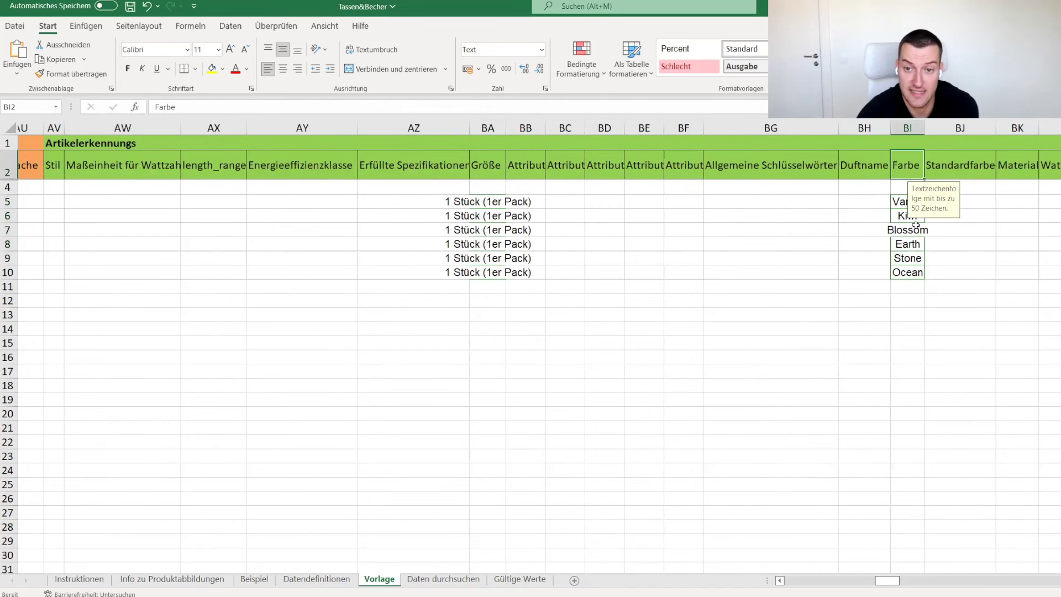
click(884, 264)
click(908, 202)
key(Down)
key(Down)
key(Down)
key(Down)
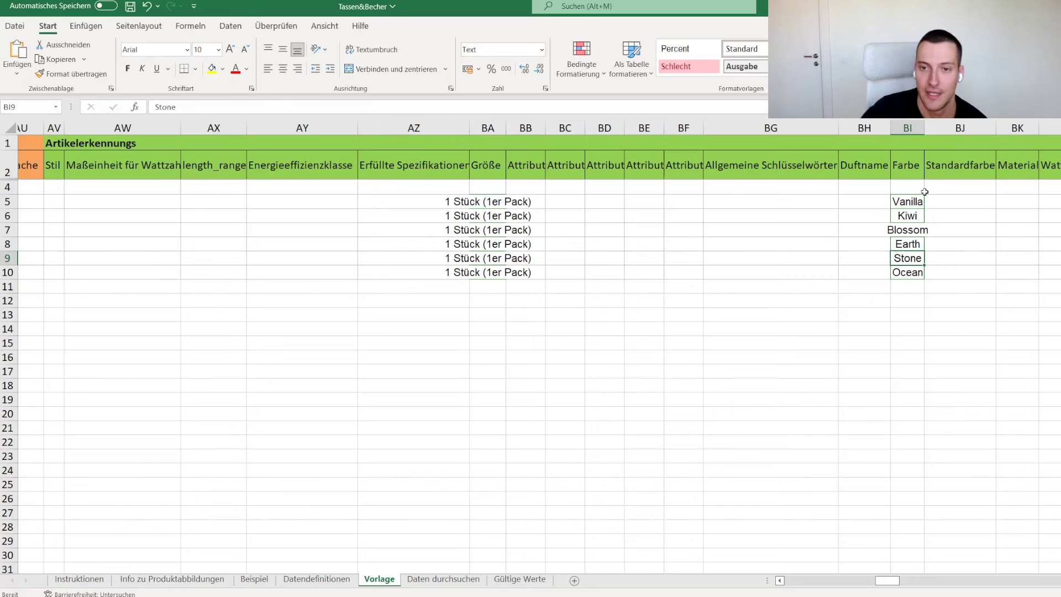
- Compare the Farbe entries of the child products in rows 5 and 6 with the Größe entry in row 8
click(908, 203)
click(908, 216)
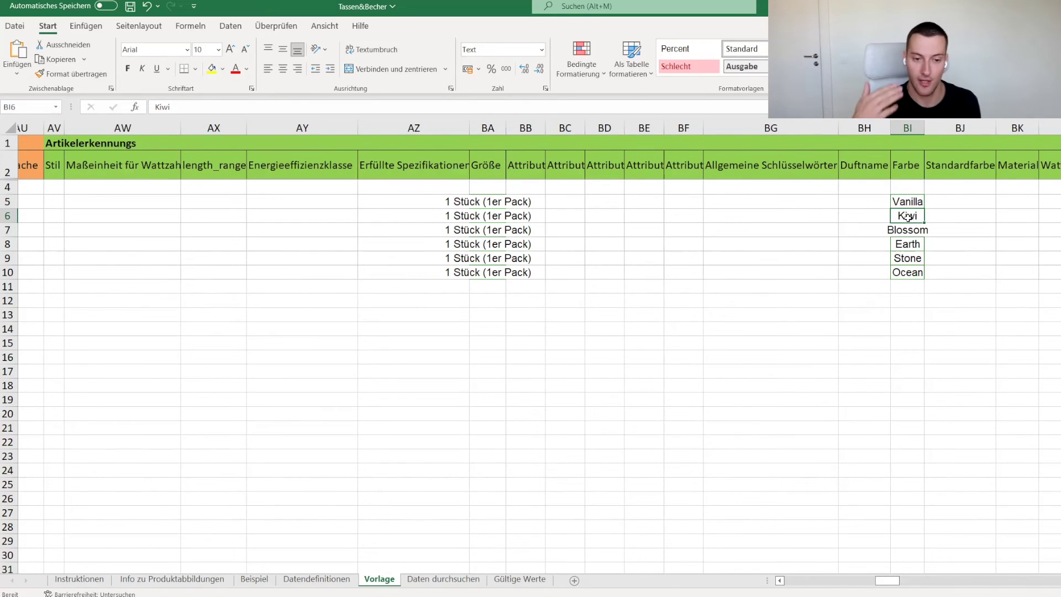
click(491, 246)
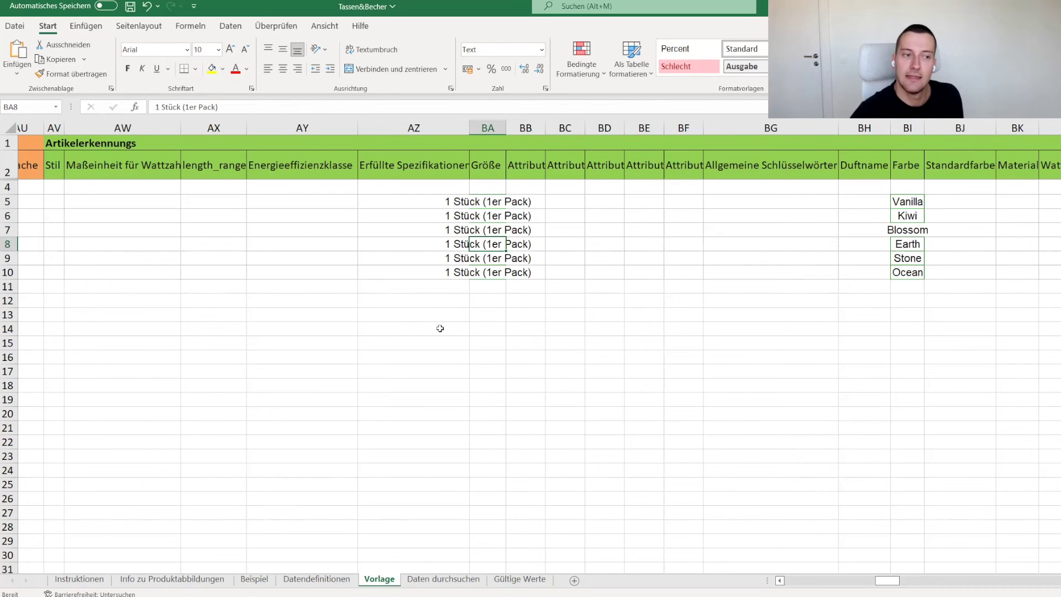
- Examine the Versandzentrum-ID column in the Versand section and its selectable values for the child product in row 5
drag(893, 581, 1022, 576)
click(403, 171)
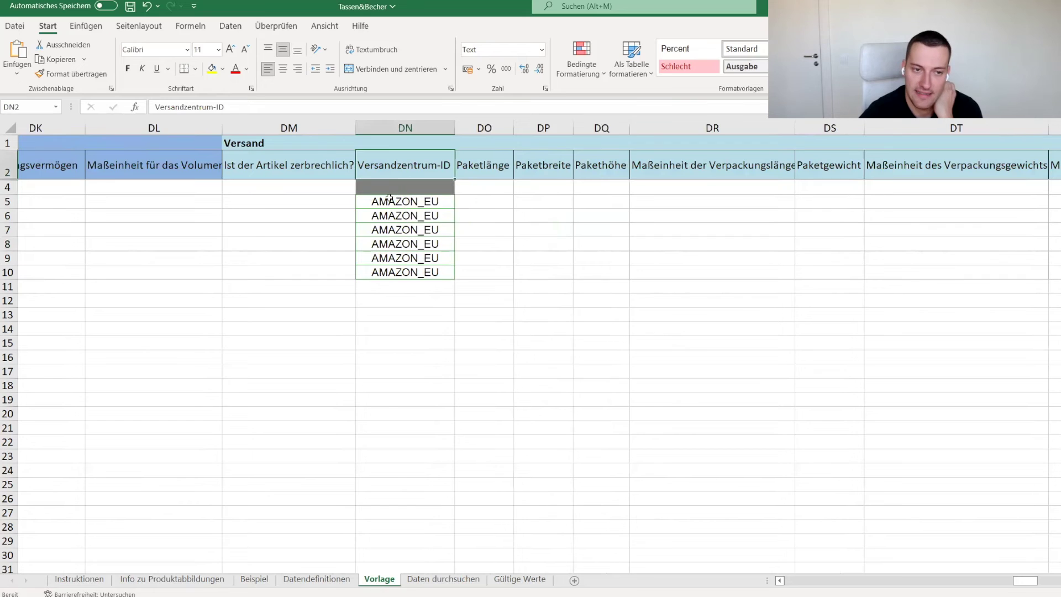
click(452, 199)
click(461, 203)
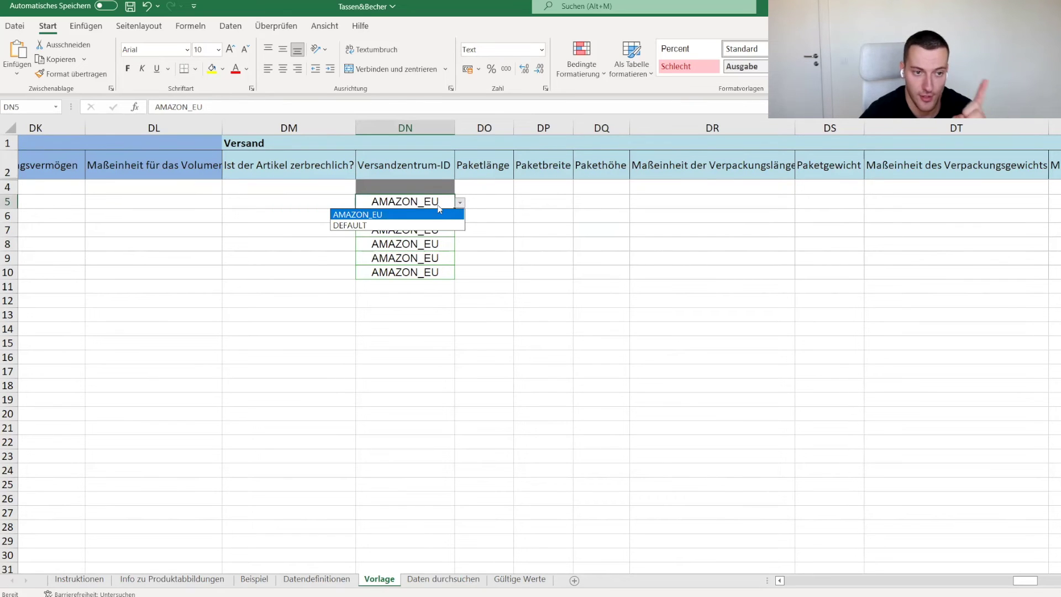
click(459, 203)
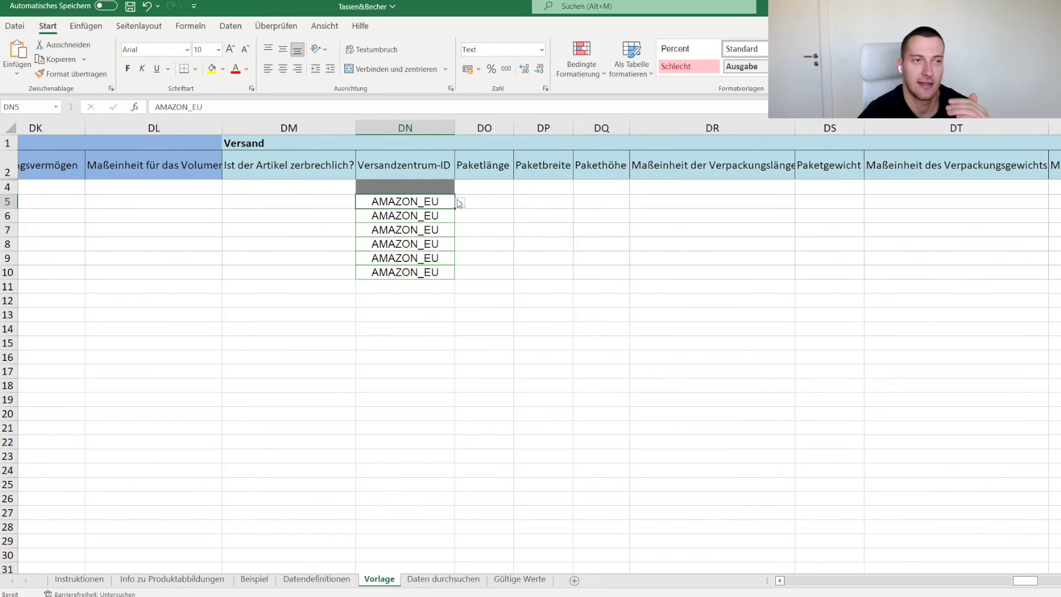
- Set the Versandzentrum-ID of the child product in row 5 to DEFAULT
click(459, 203)
click(361, 218)
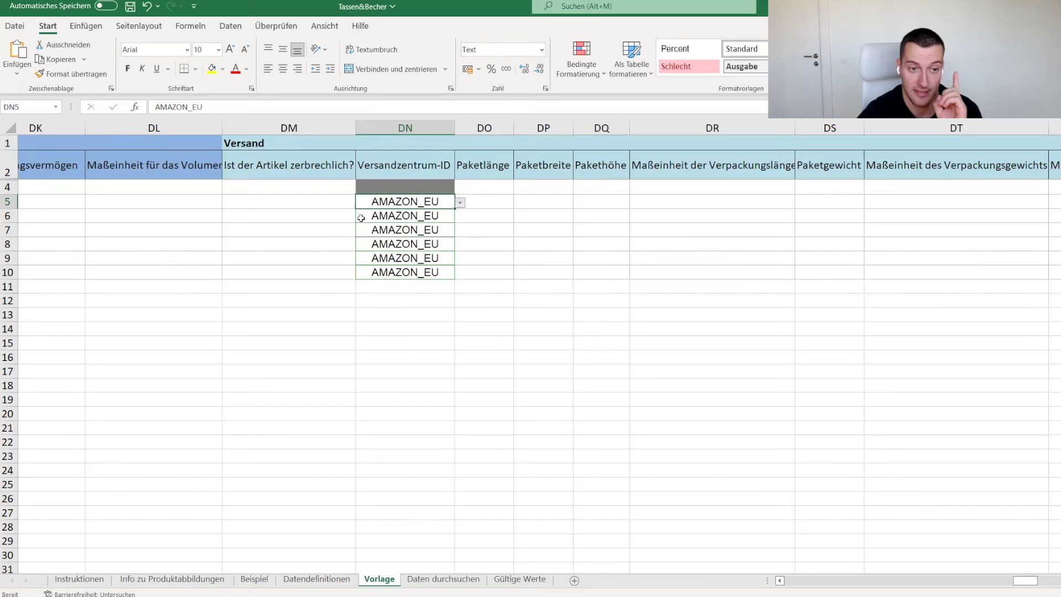
click(459, 203)
click(456, 227)
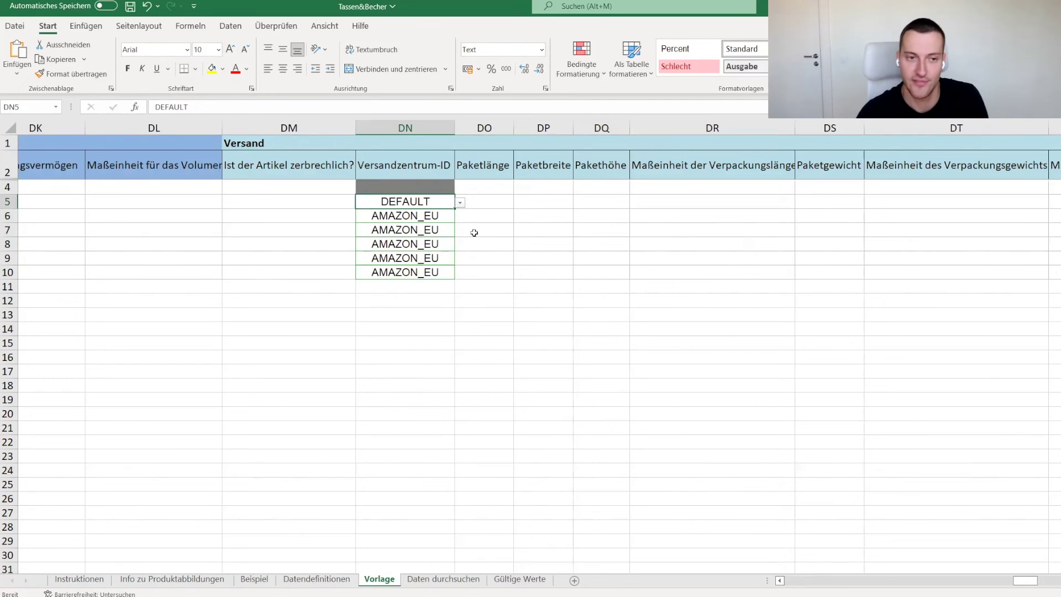
- Set the Versandzentrum-ID in row 5 to AMAZON_EU and fill it down to row 10
click(460, 203)
click(442, 215)
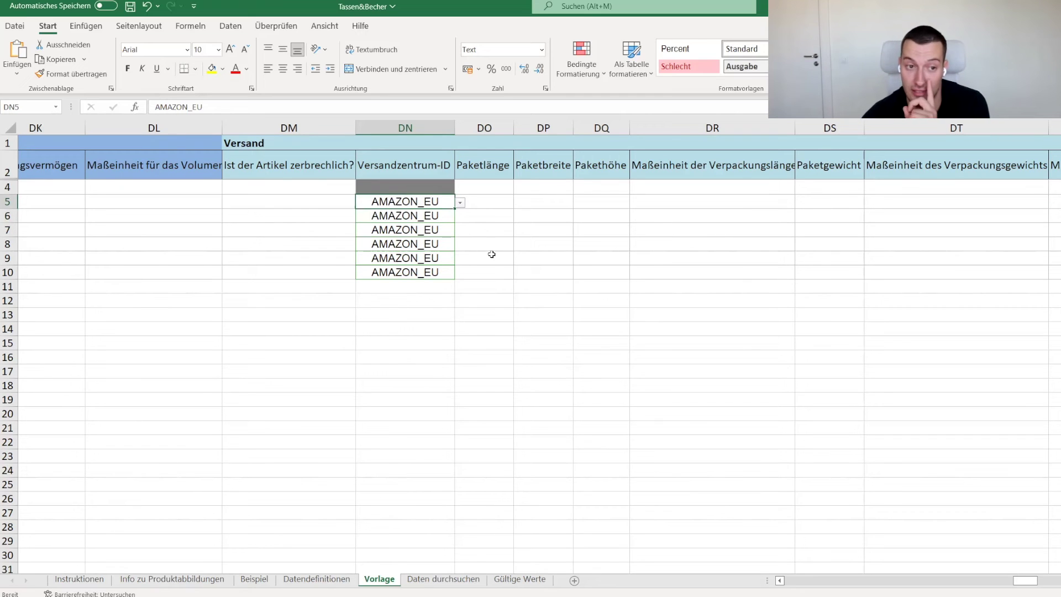
drag(455, 208, 454, 276)
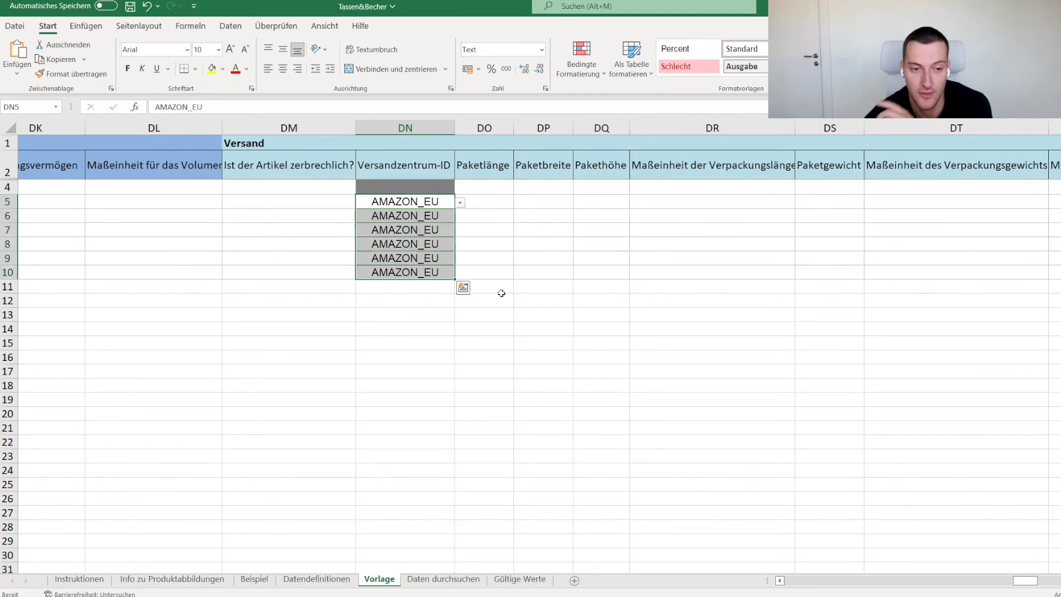
click(501, 293)
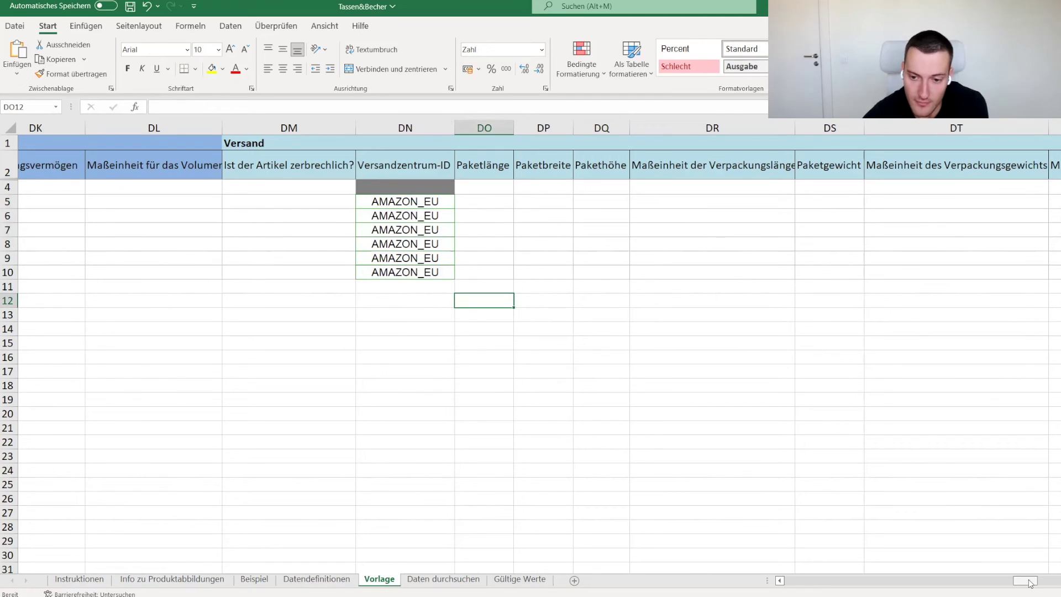
- Read the input hint of the Zustandstyp des Angebots column in the Angebot section
drag(1030, 583, 1055, 581)
click(698, 159)
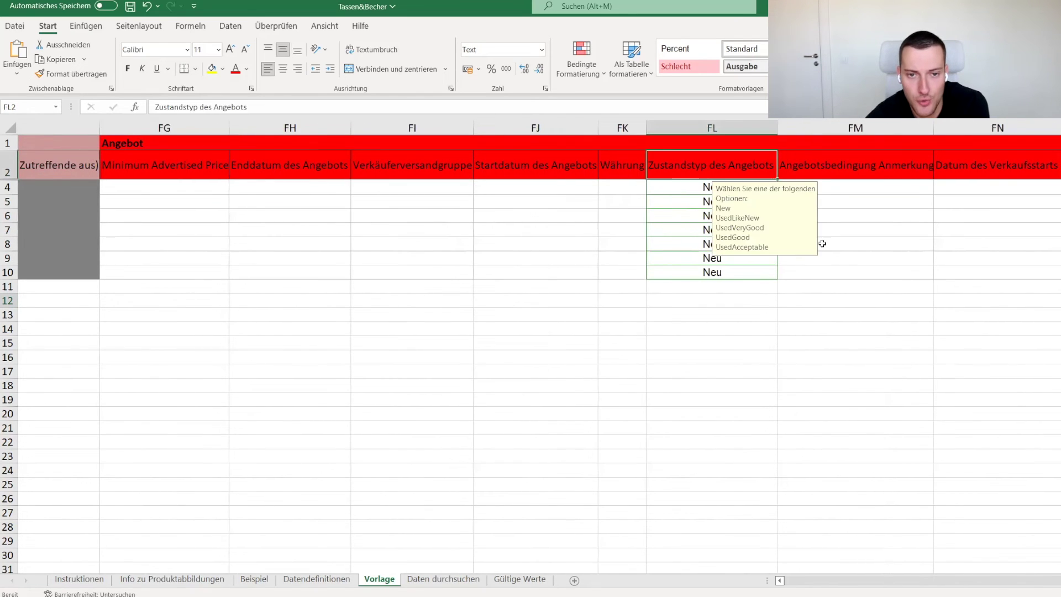
click(871, 284)
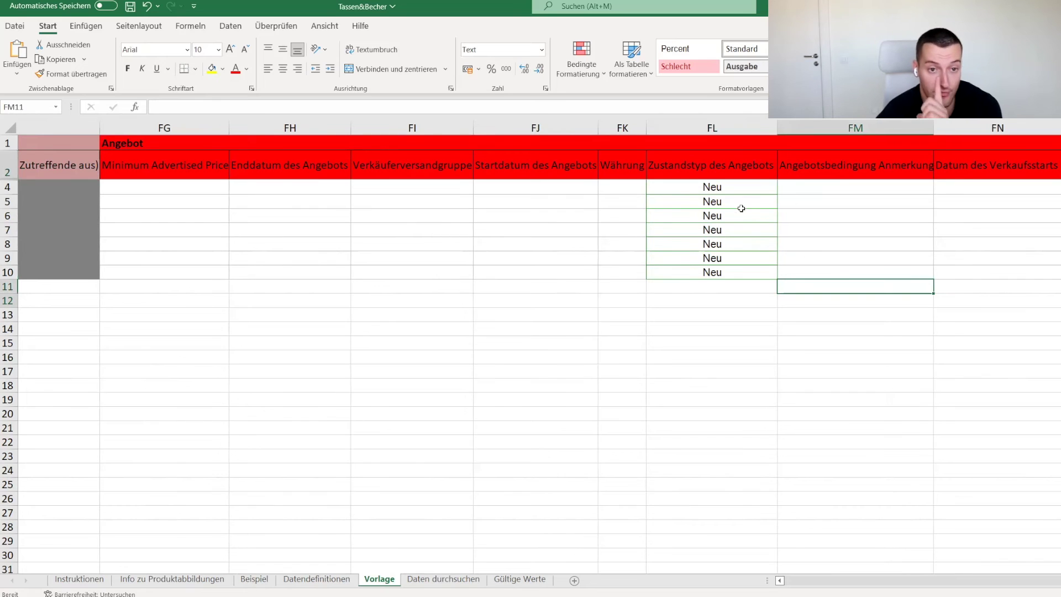
- Choose Neu as the Zustandstyp des Angebots for the parent product in row 4
click(705, 188)
click(783, 189)
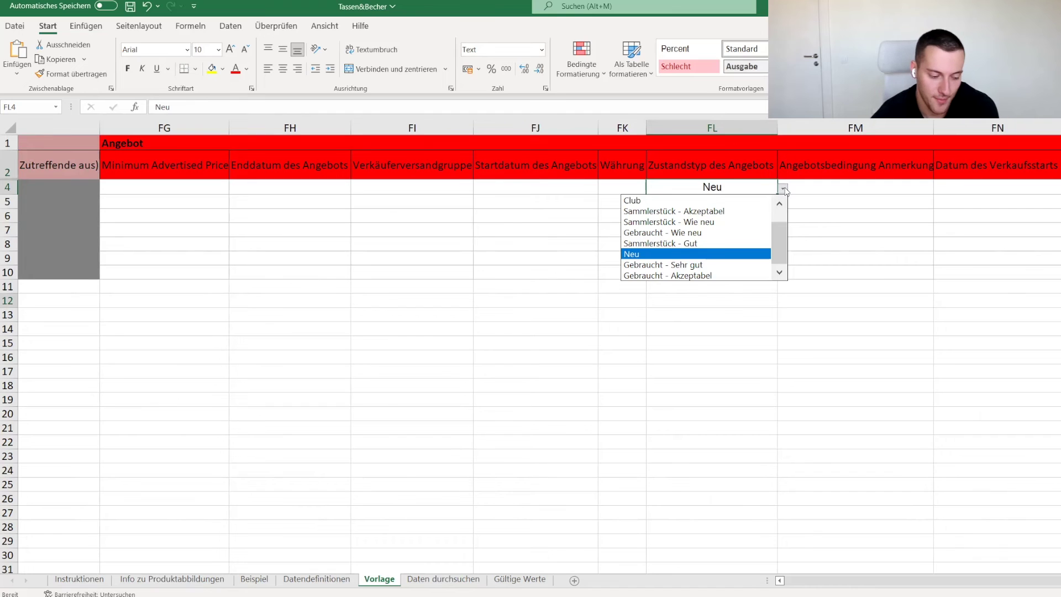
click(735, 254)
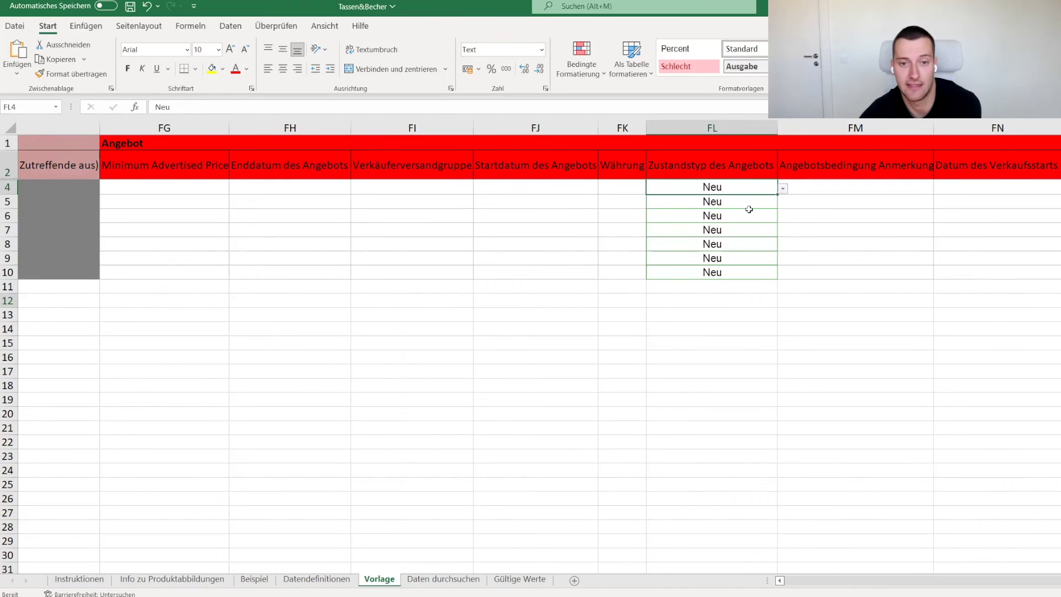
click(783, 189)
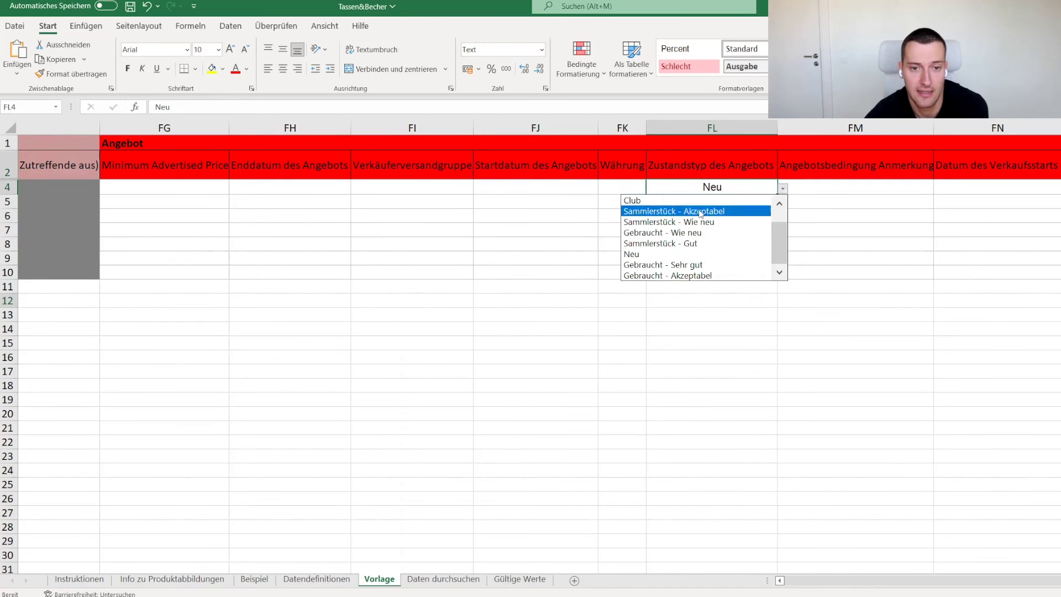
click(645, 255)
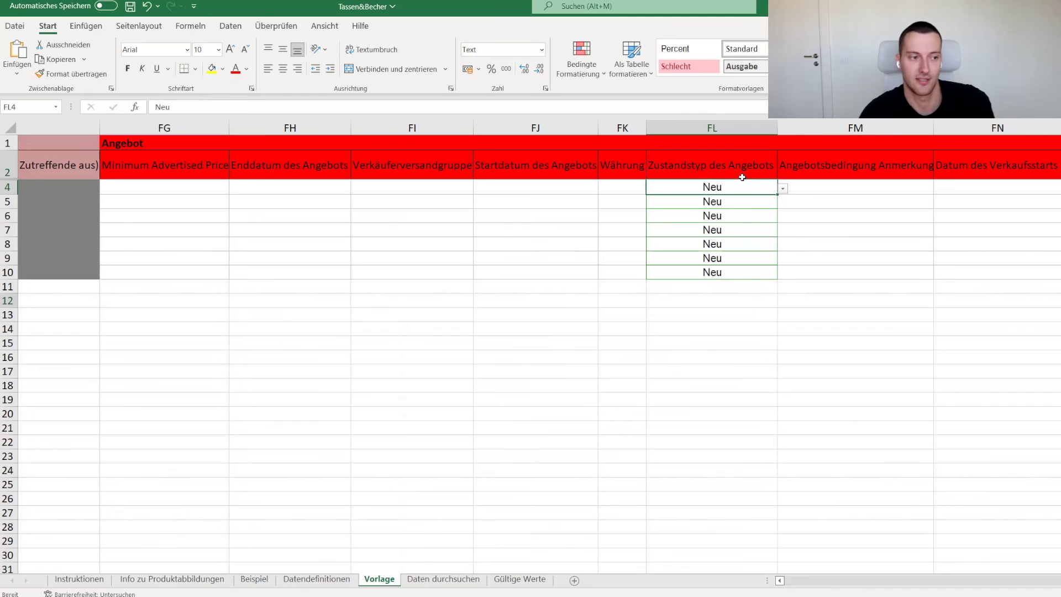
- Check the Zustandstyp des Angebots entries in rows 4 to 10 and look over the remaining Angebot and b2b columns
drag(734, 186, 724, 272)
click(812, 251)
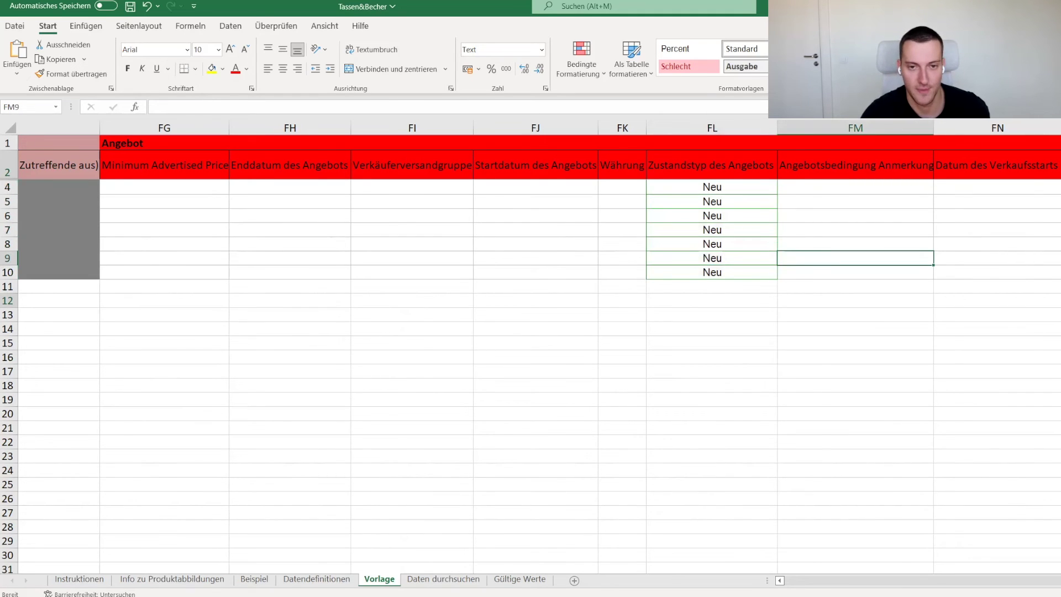
scroll(531, 332, right, 4)
scroll(530, 331, right, 12)
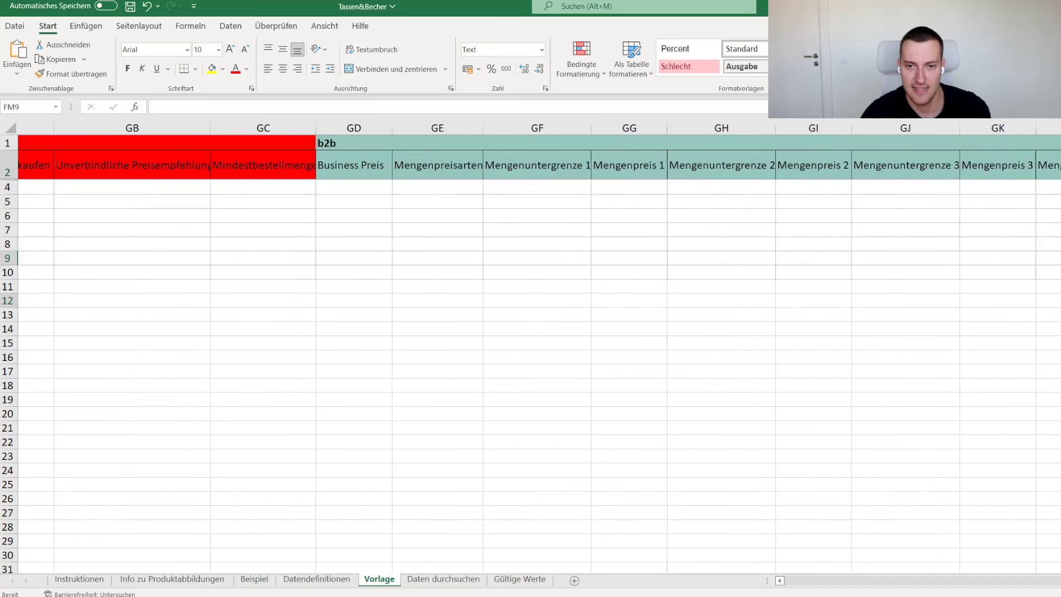
scroll(531, 331, left, 14)
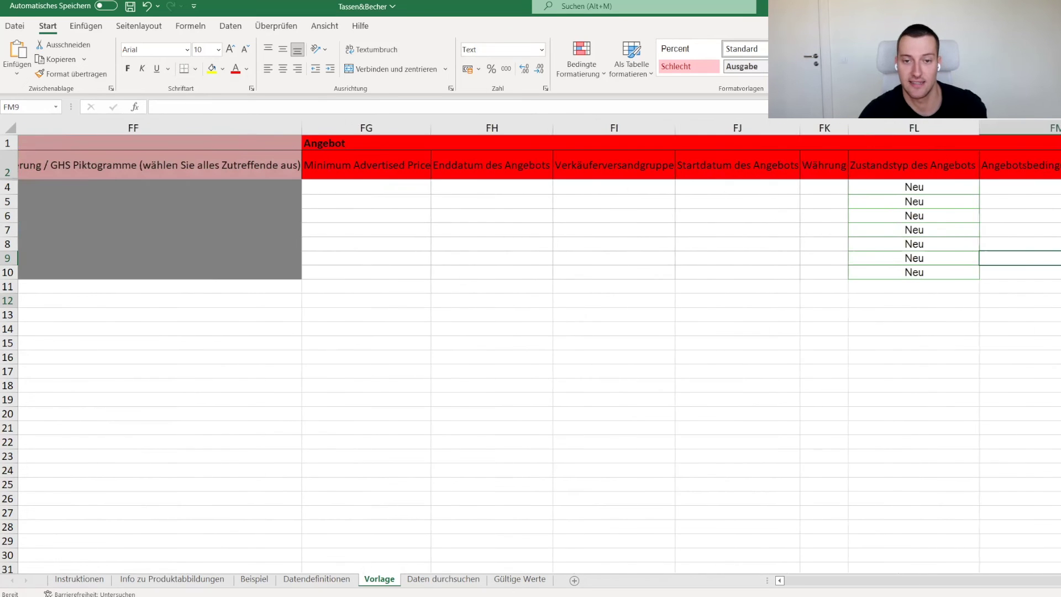
- Return to the first columns of the template and review the Verkäufer-SKU, Hersteller-Barcode and Barcode-Typ of the child product in row 5
scroll(530, 332, left, 2)
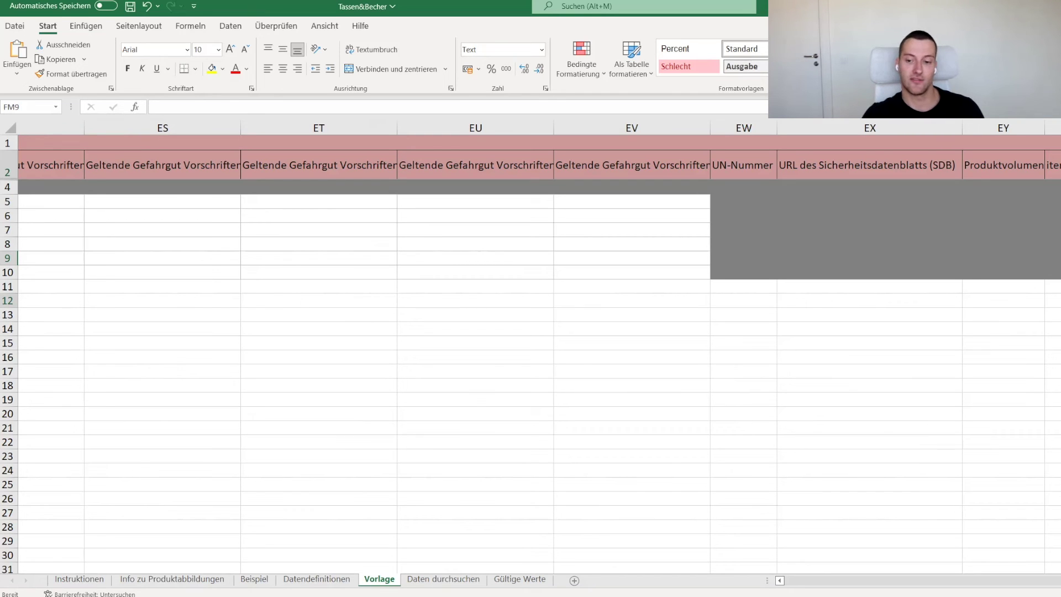
scroll(1035, 581, left, 15)
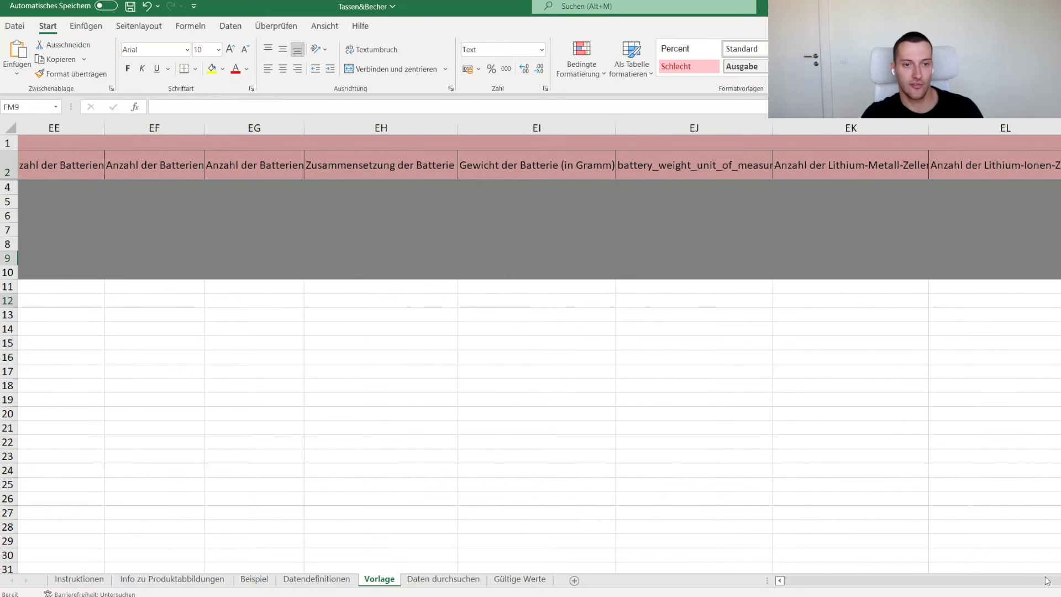
scroll(1034, 581, left, 5)
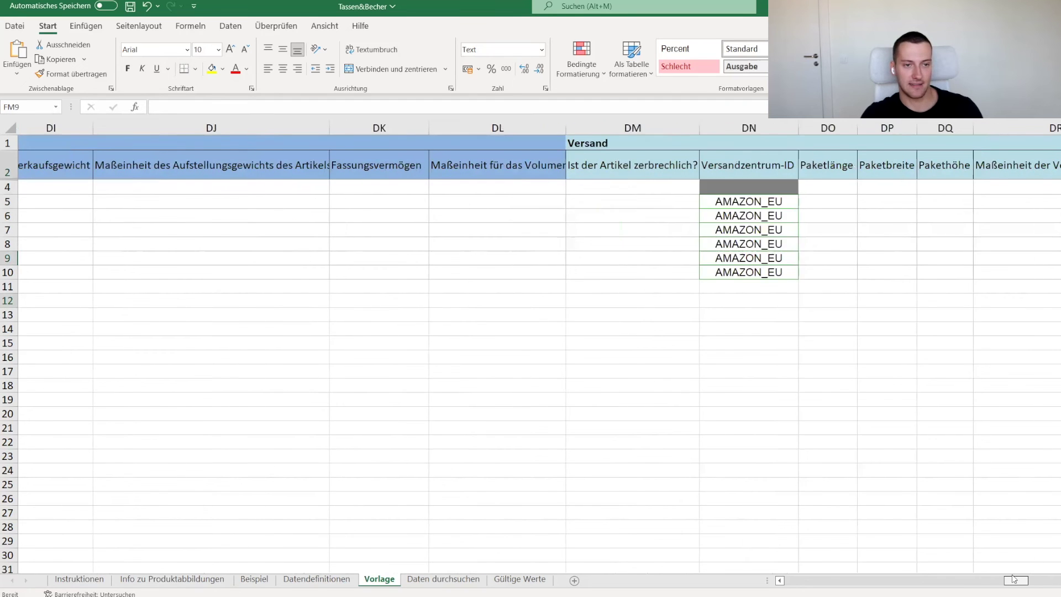
scroll(994, 574, left, 10)
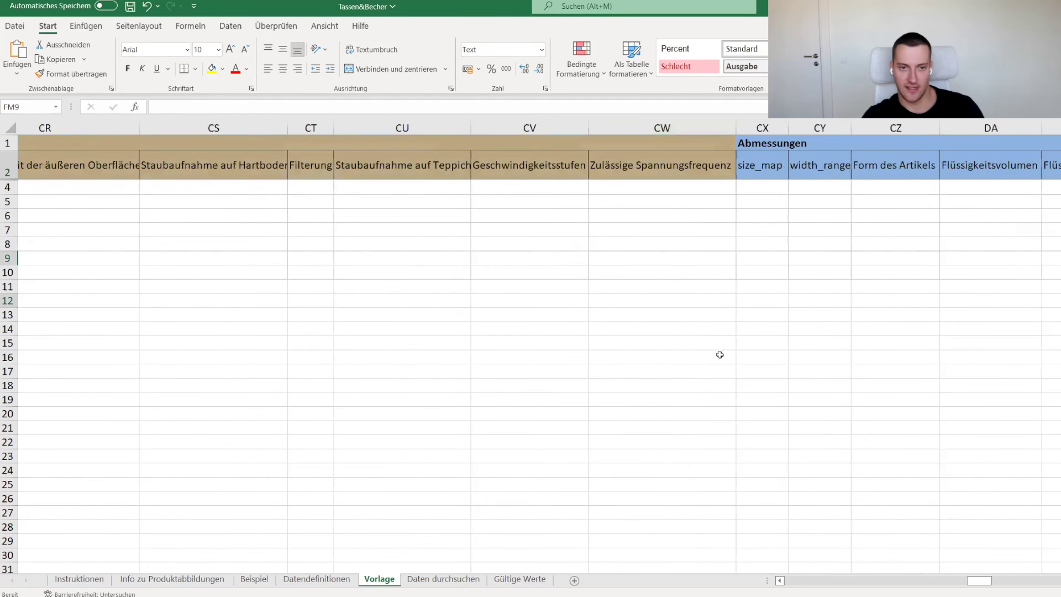
drag(979, 580, 790, 580)
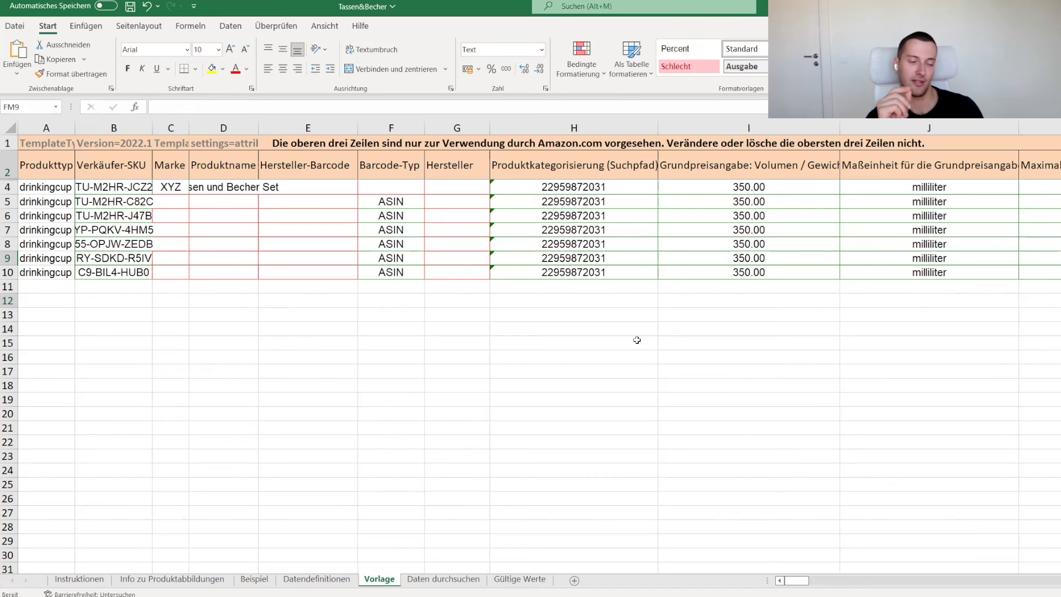
click(111, 201)
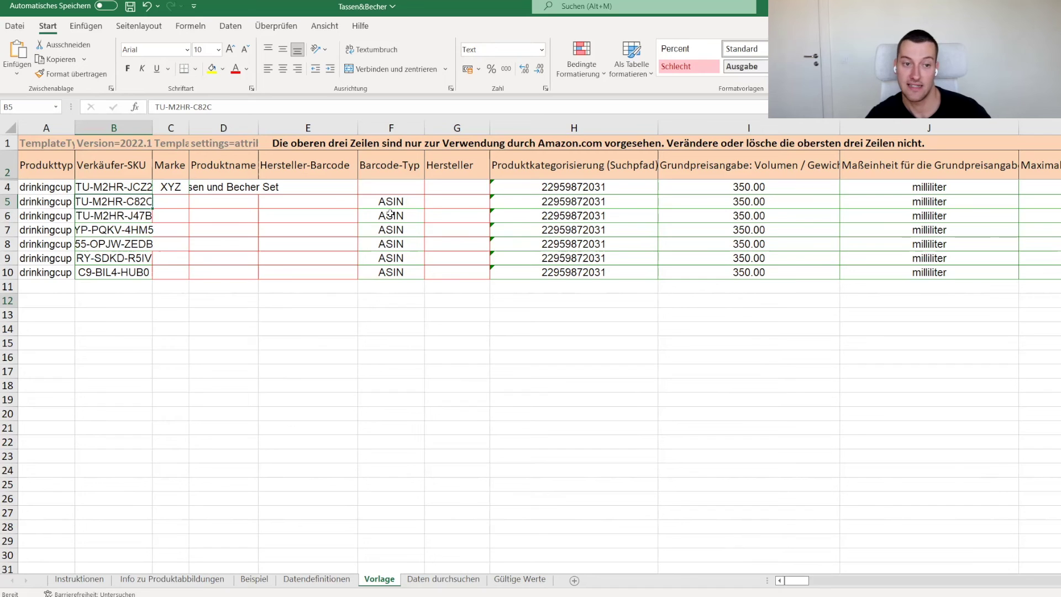
click(324, 201)
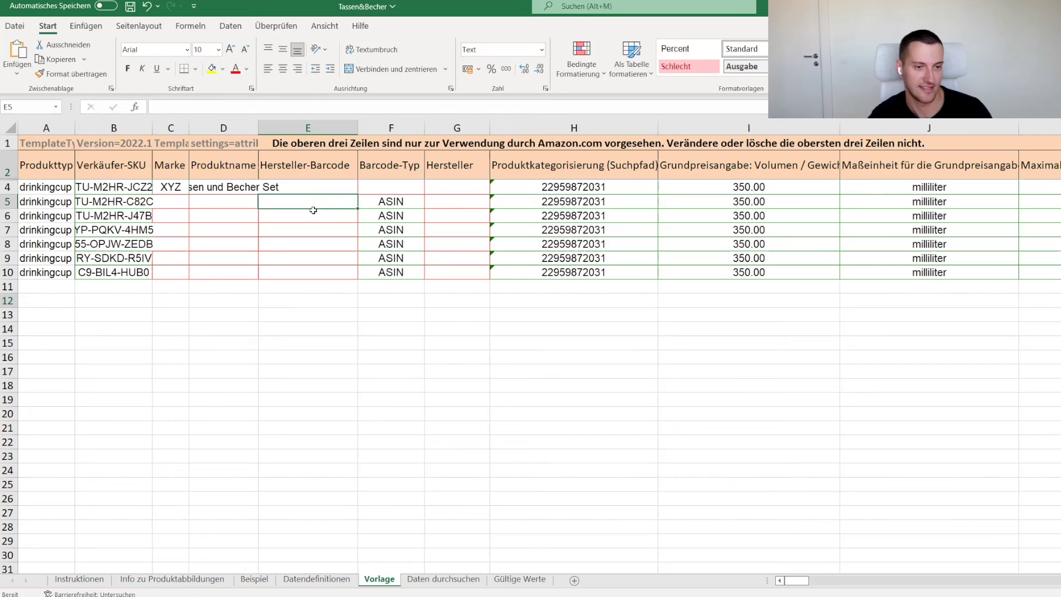
click(388, 204)
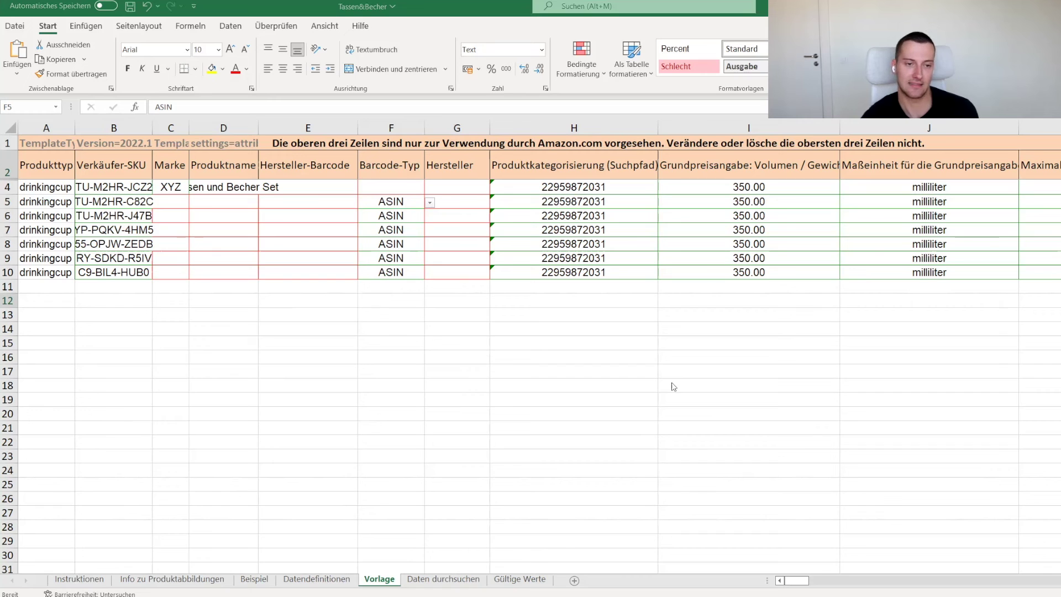
click(371, 342)
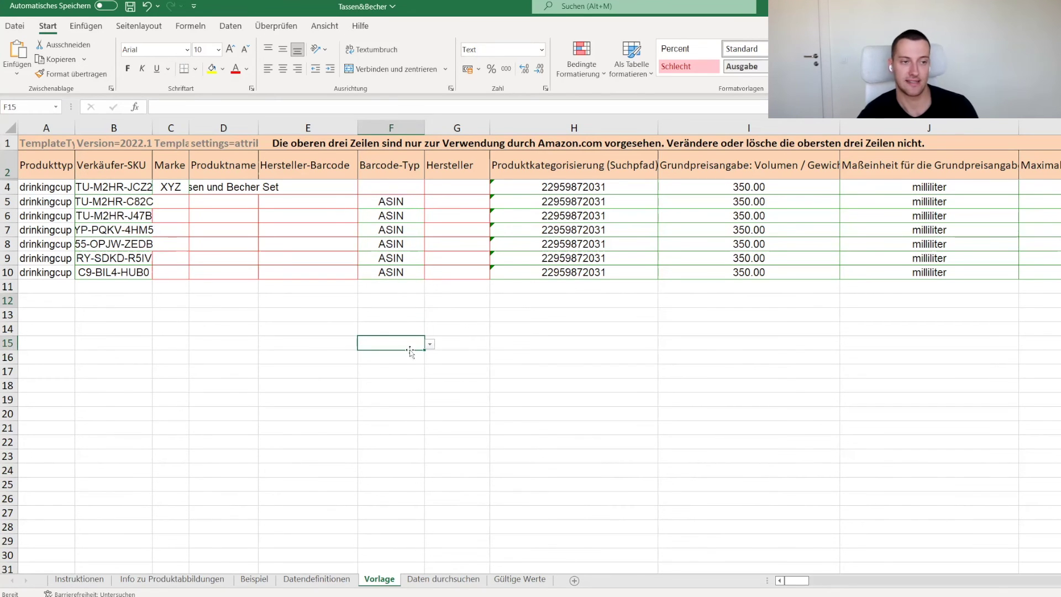
- Review the SKU des übergeordneten Produkts and the variant theme of the parent product in the Varianten section
drag(801, 580, 852, 574)
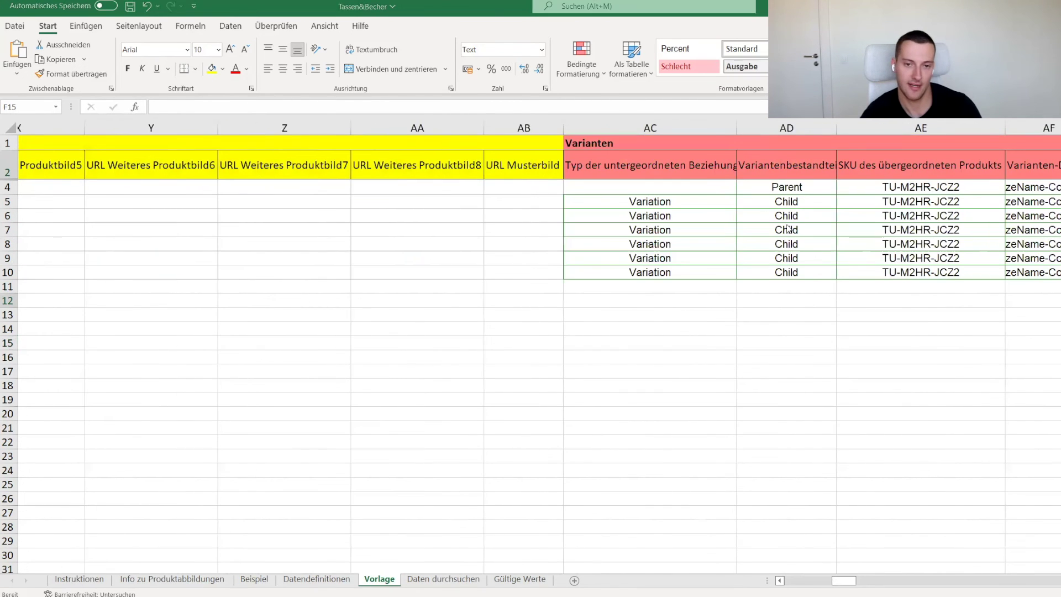
click(906, 187)
click(1019, 188)
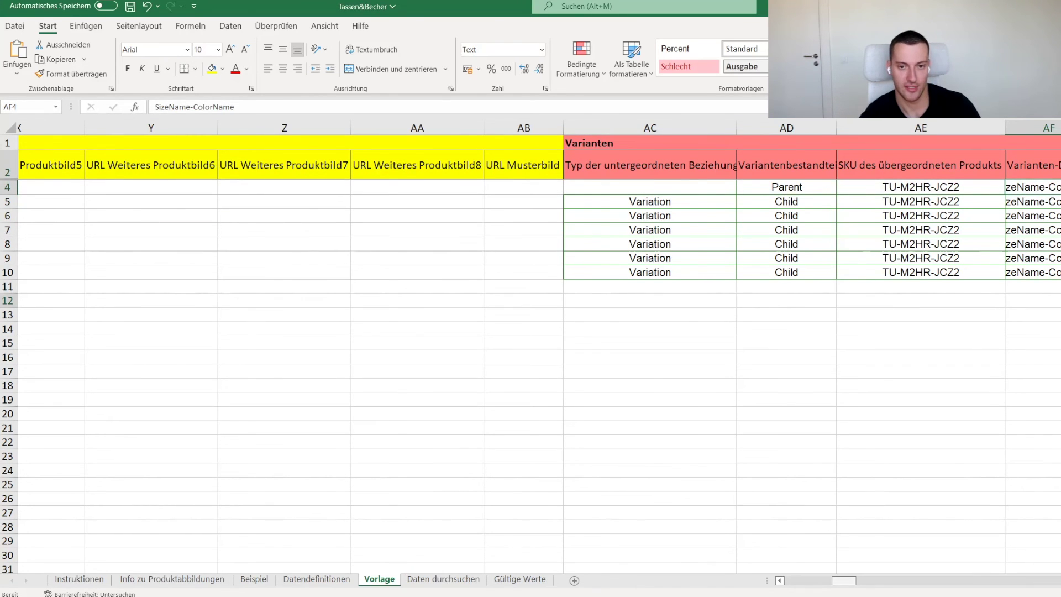
scroll(531, 332, right, 5)
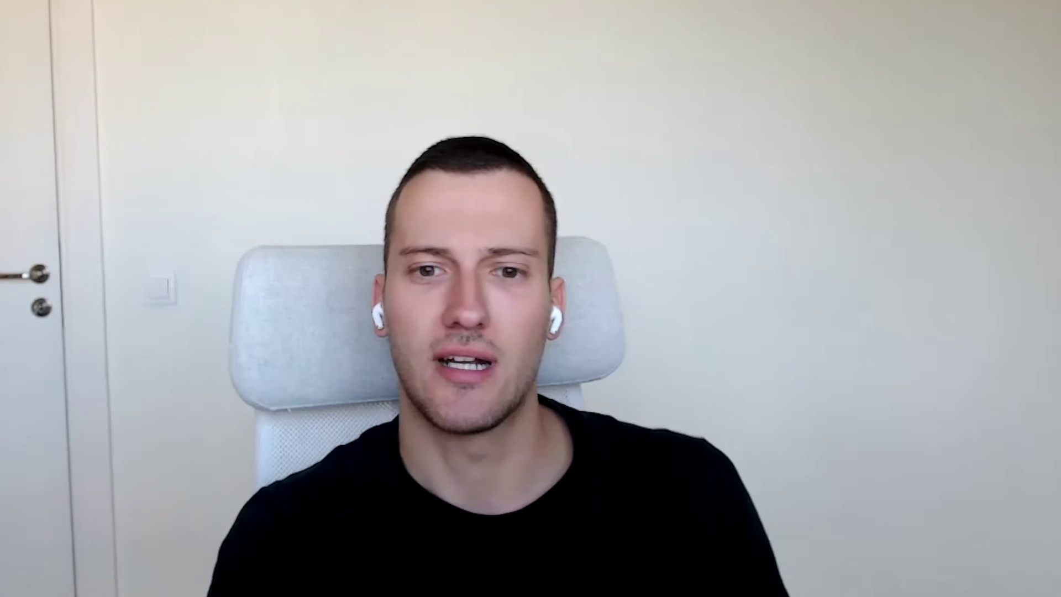